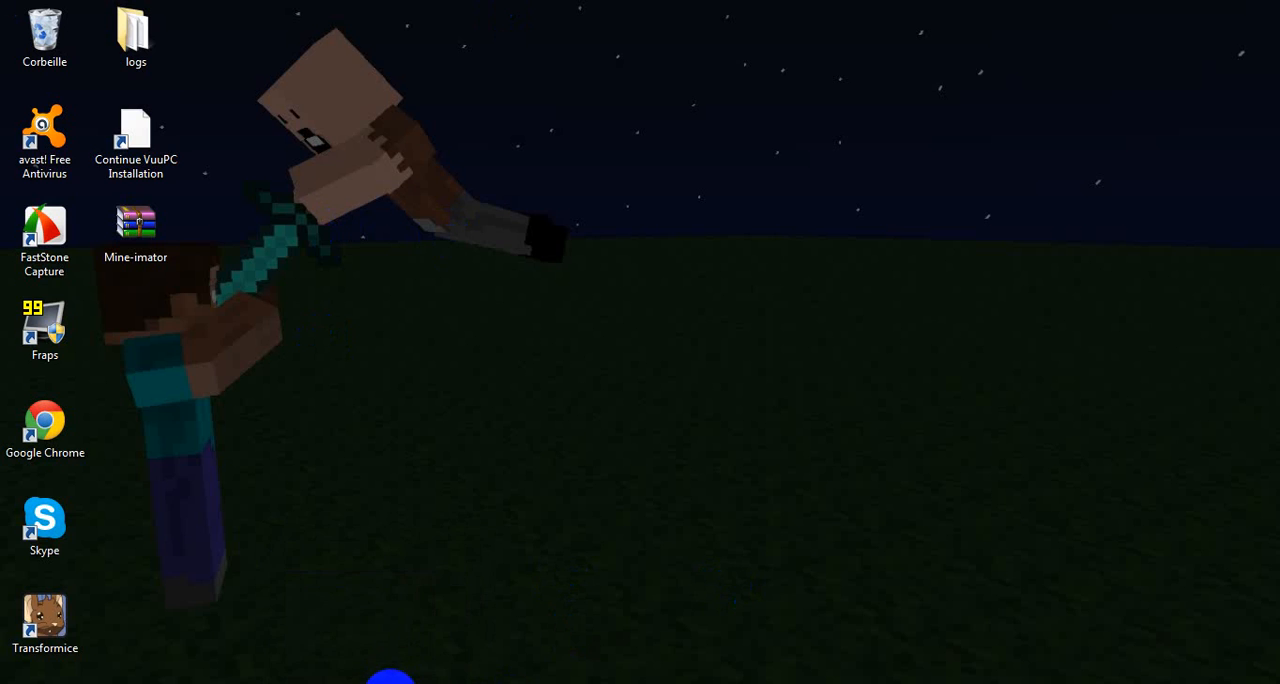
Step: Bring up Mine-imator, open the background's sky color picker and accept its selection, and minimize the window
left_click(390, 679)
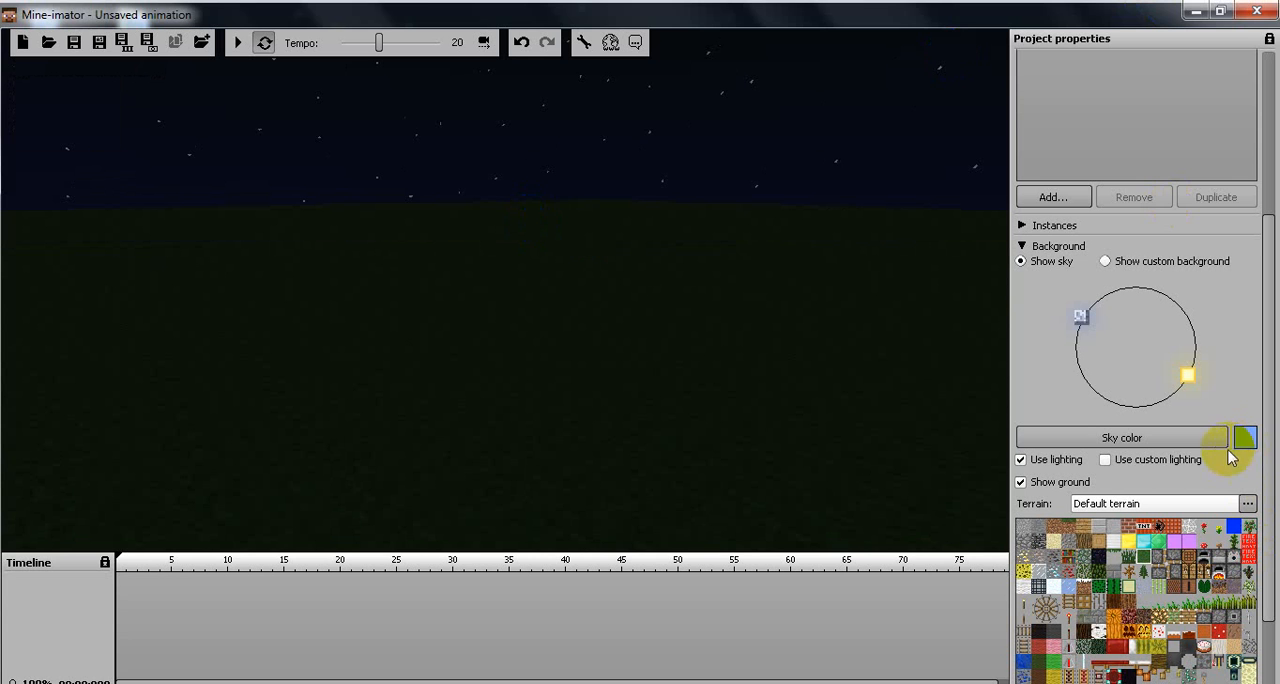
left_click(1191, 439)
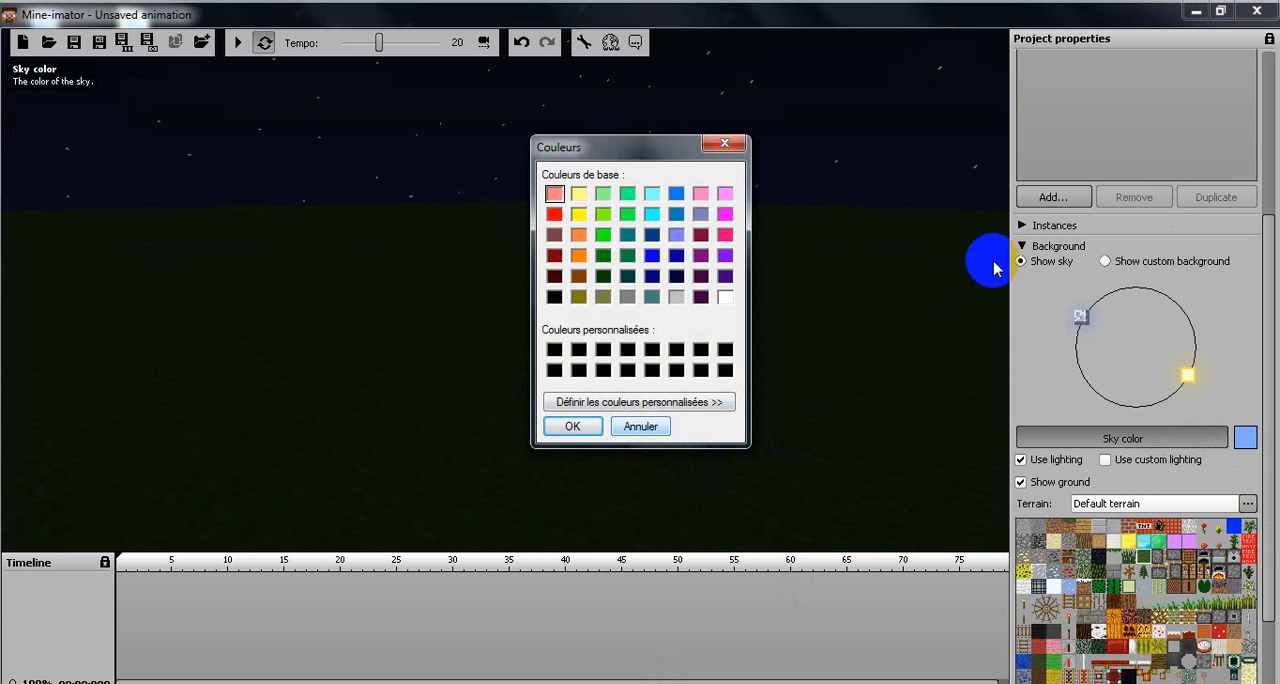
left_click(574, 426)
left_click(1196, 9)
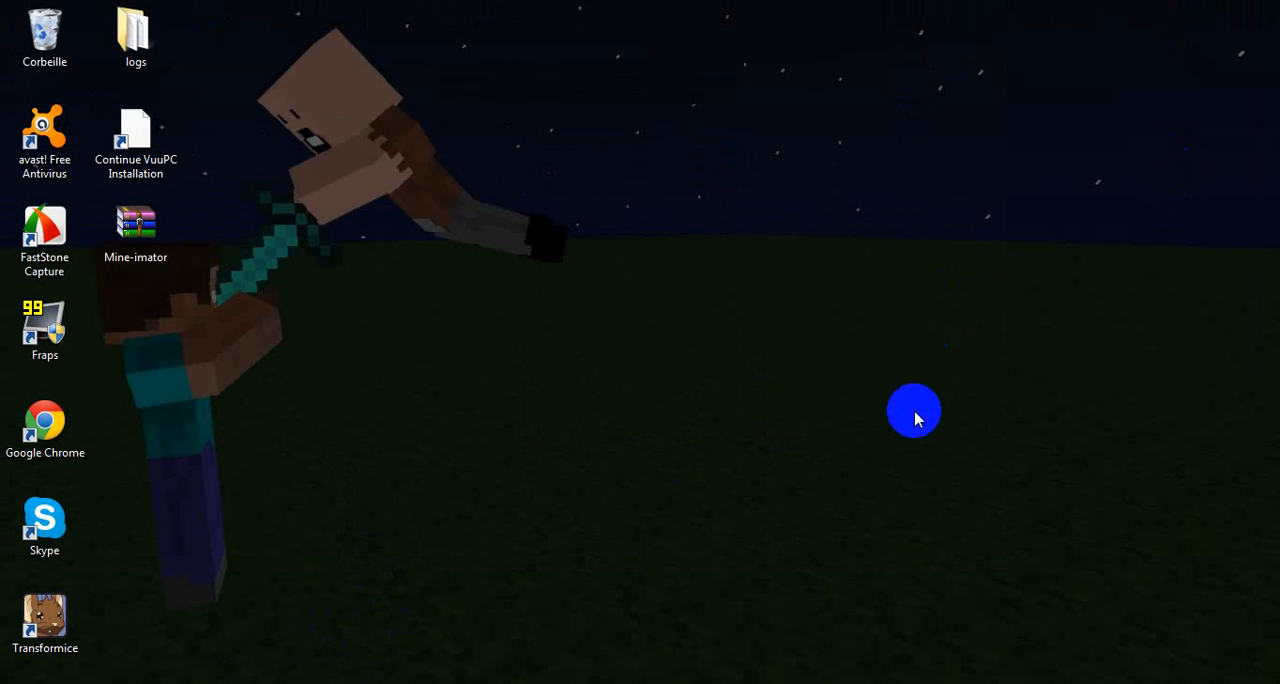
left_click(730, 400)
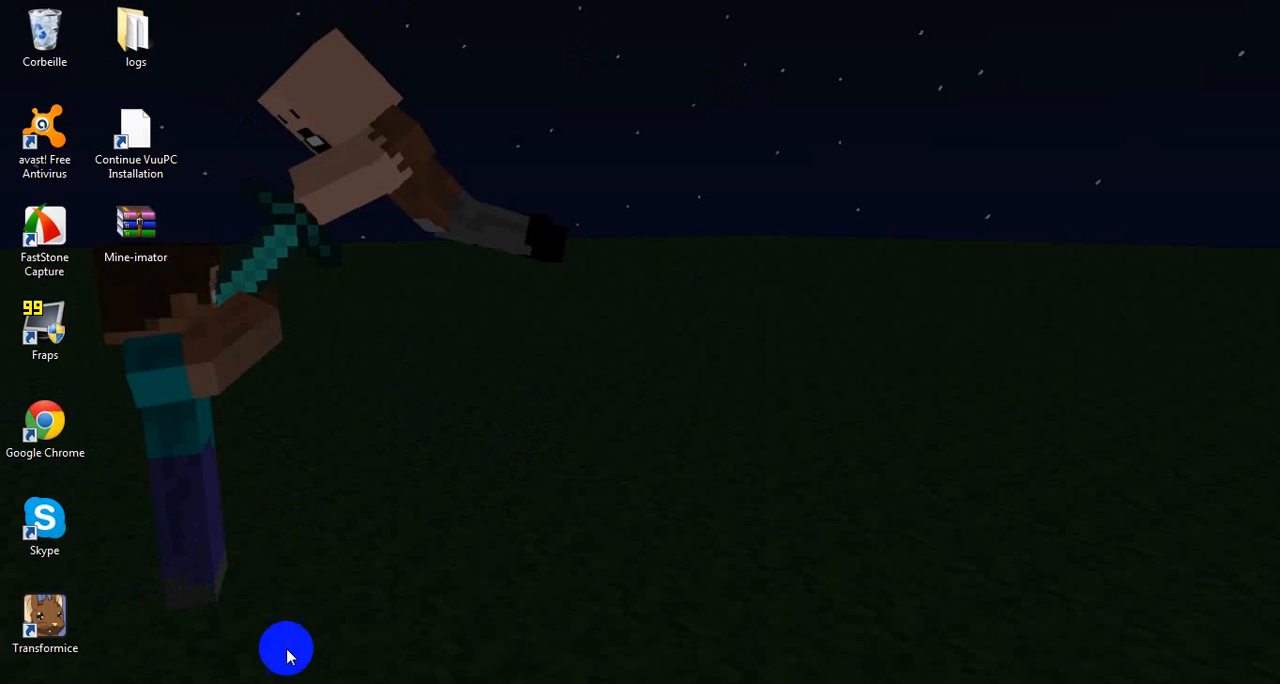
left_click(385, 680)
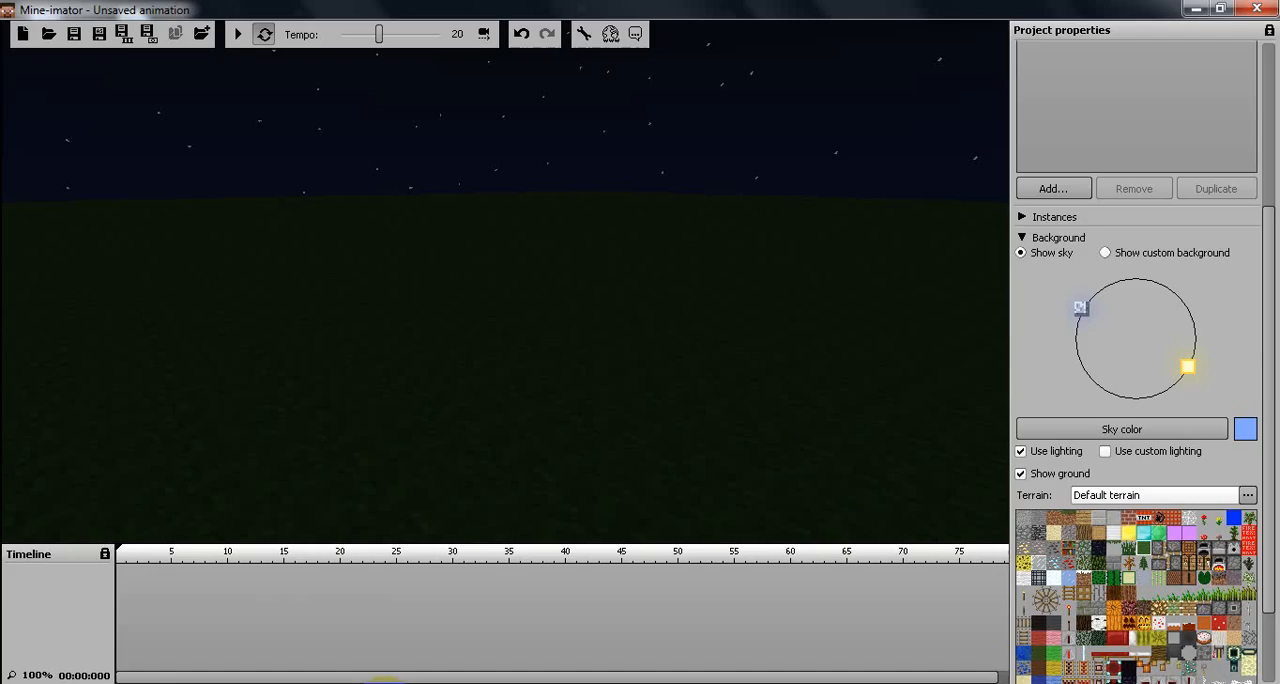
left_click(1193, 10)
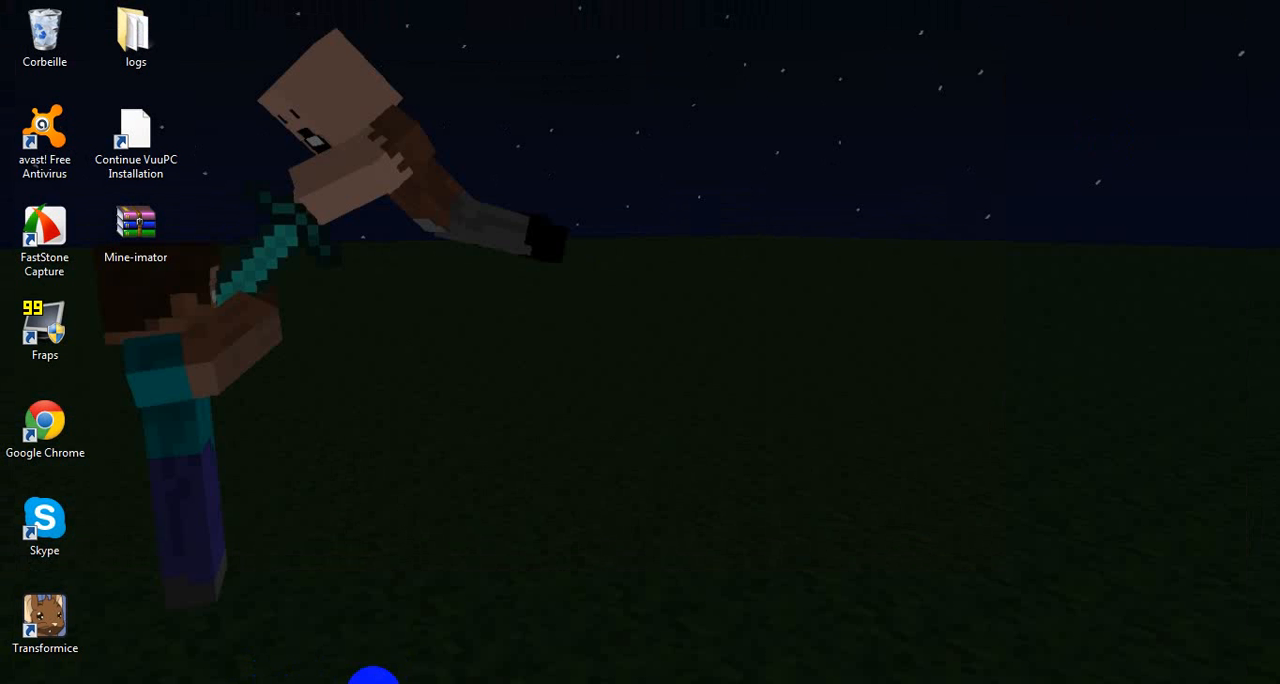
Step: Close Mine-imator without saving the animation
right_click(373, 680)
left_click(357, 654)
left_click(636, 418)
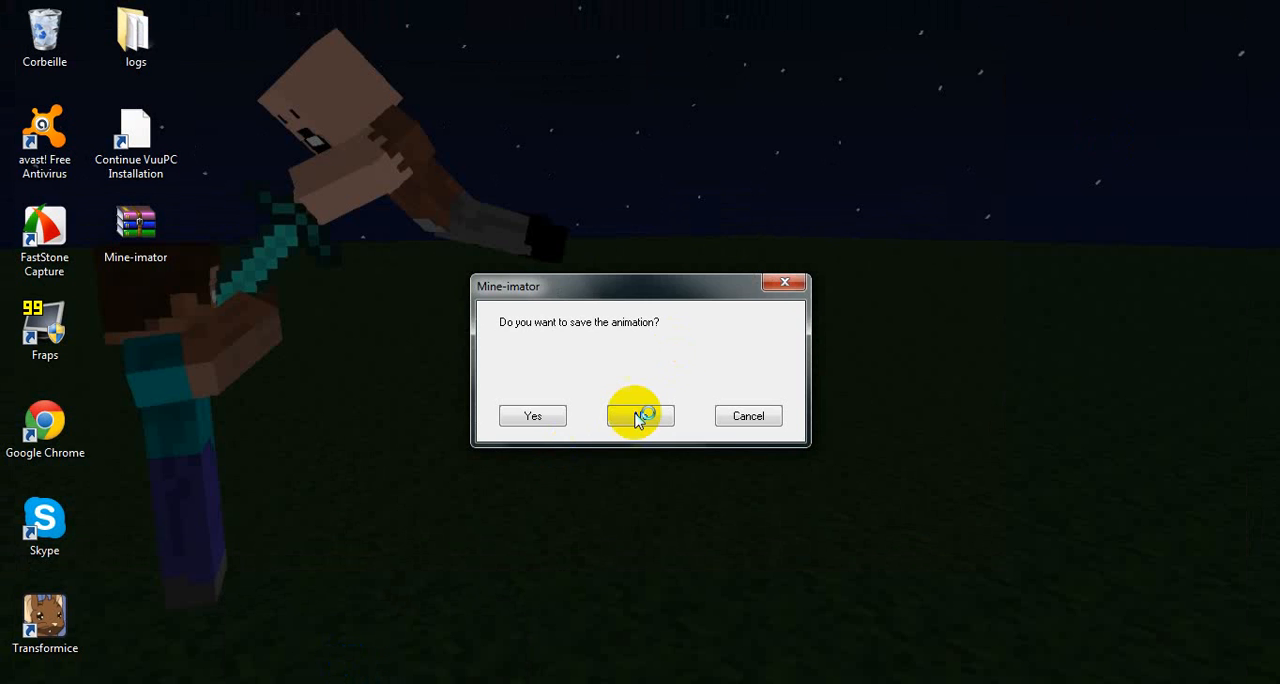
left_click(613, 417)
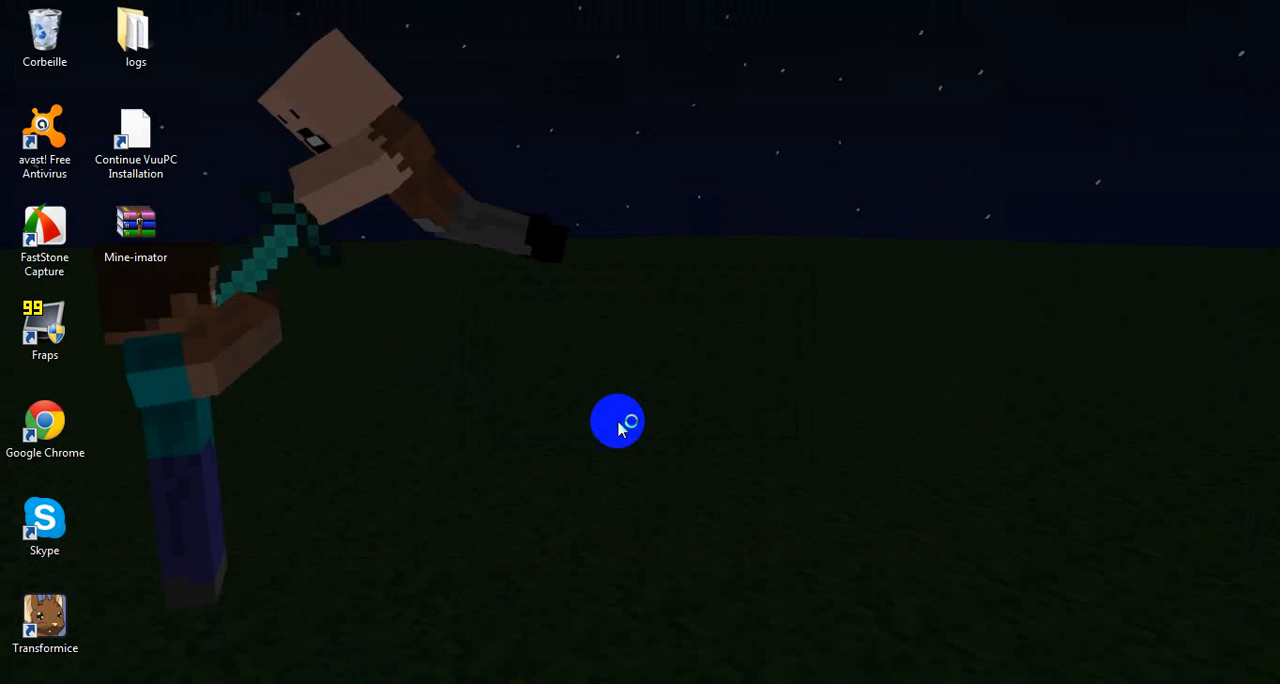
right_click(118, 215)
left_click(200, 499)
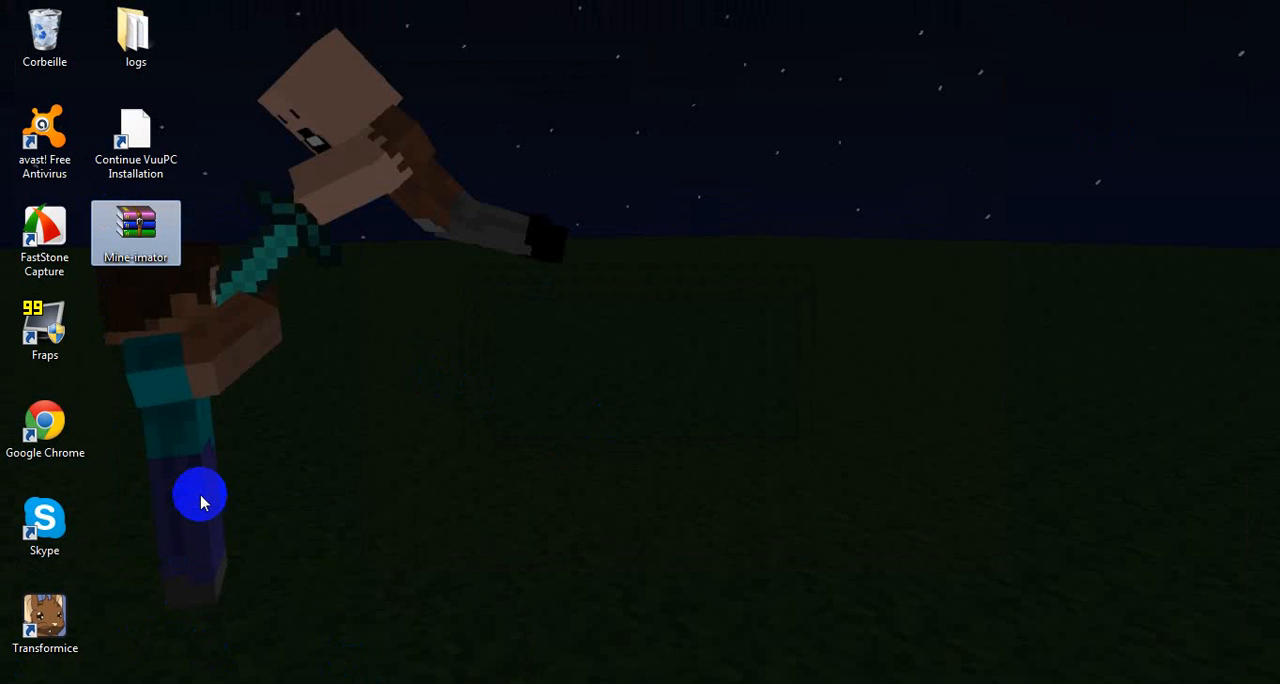
left_click(845, 420)
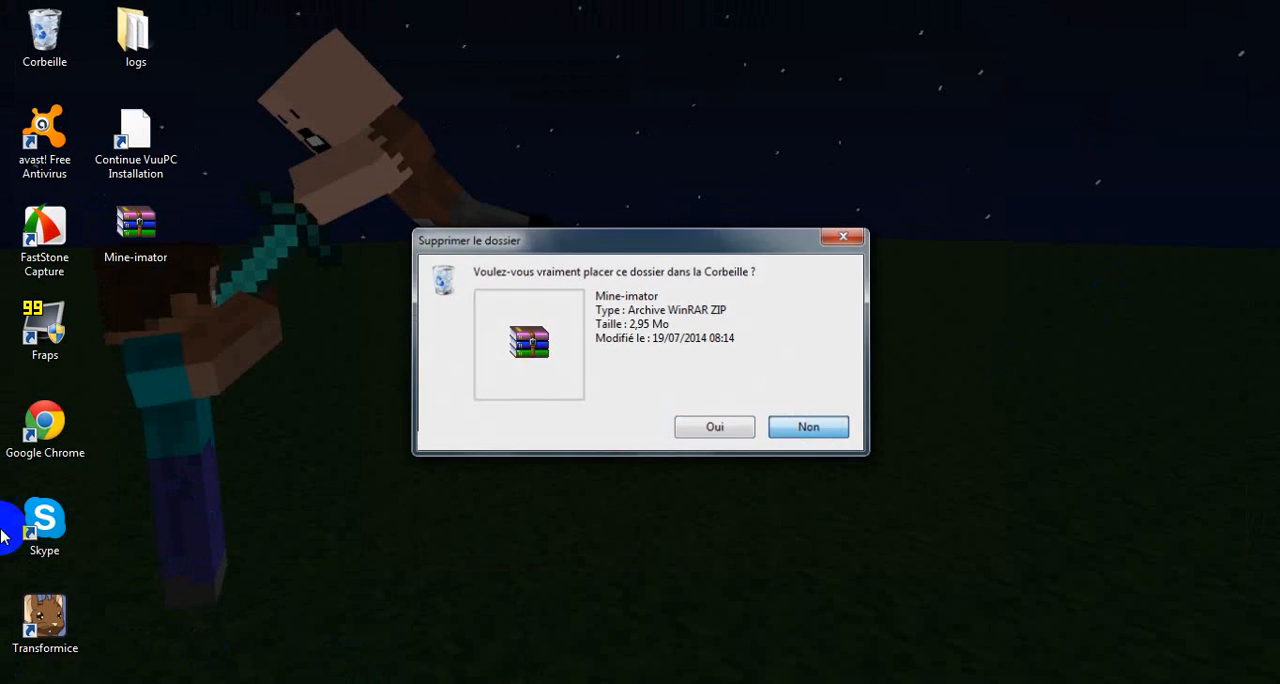
Step: Open Google Chrome, maximize its window and close two of the three loading tabs
left_click(44, 518)
double_click(45, 620)
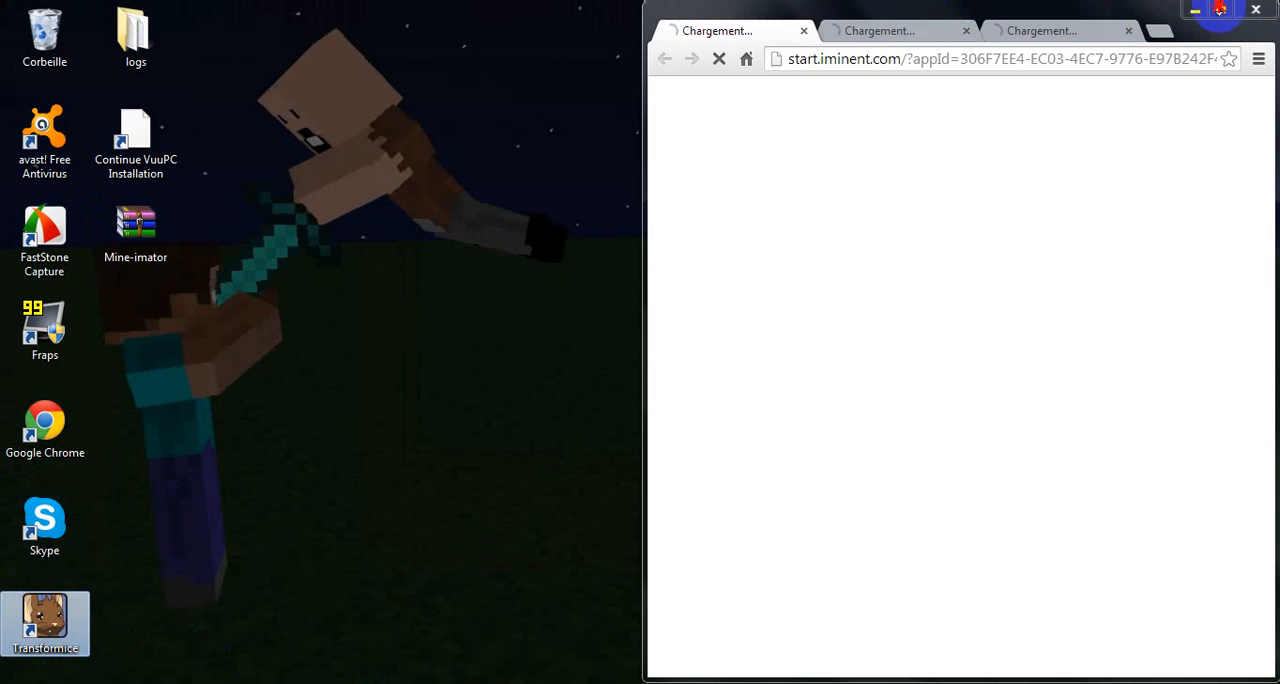
left_click(1220, 10)
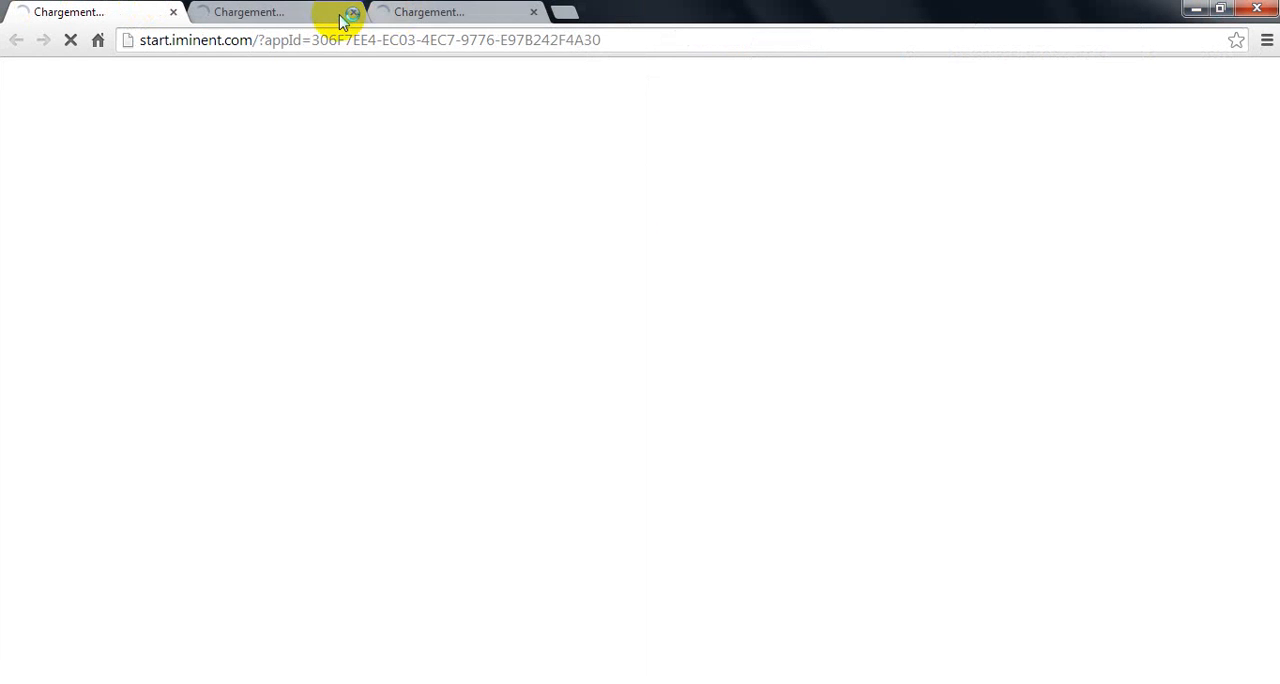
left_click(174, 13)
left_click(174, 13)
Step: Replace the address in the remaining tab with the copied one for minecraft.fr/mine-imator/
left_click_drag(252, 40, 146, 40)
key("BackSpace")
right_click(162, 44)
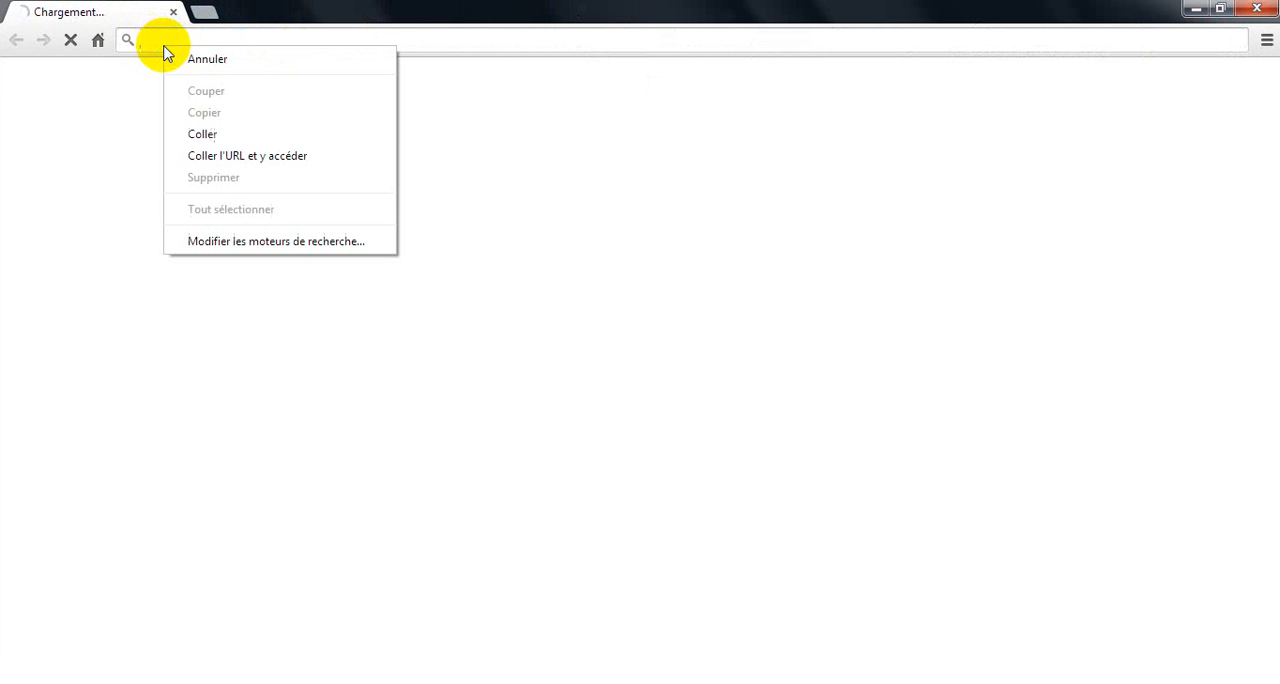
left_click(205, 134)
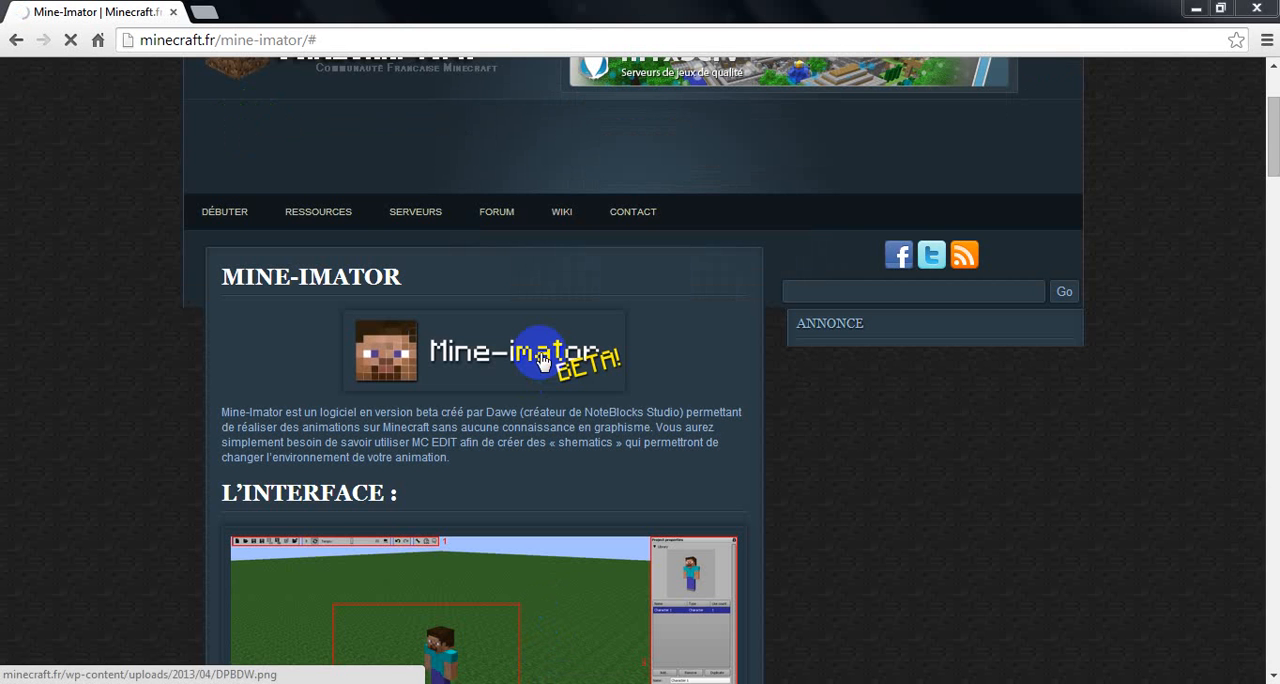
left_click_drag(1273, 170, 1270, 240)
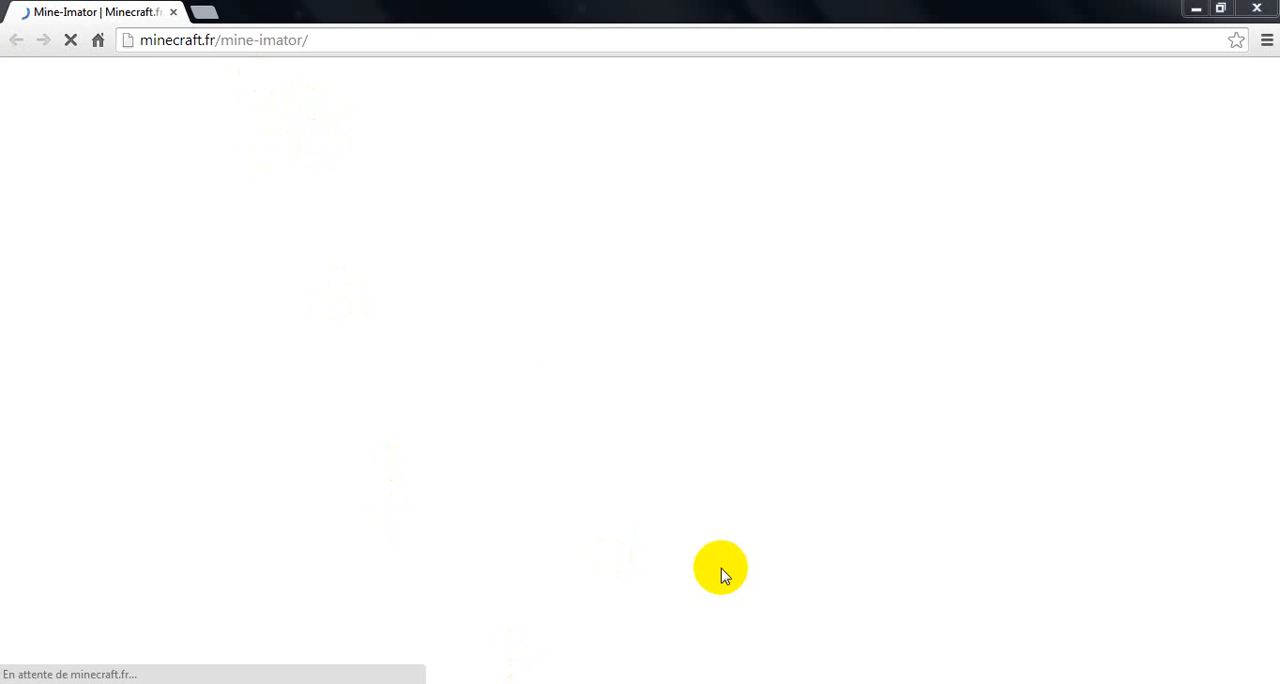
left_click_drag(385, 12, 1266, 88)
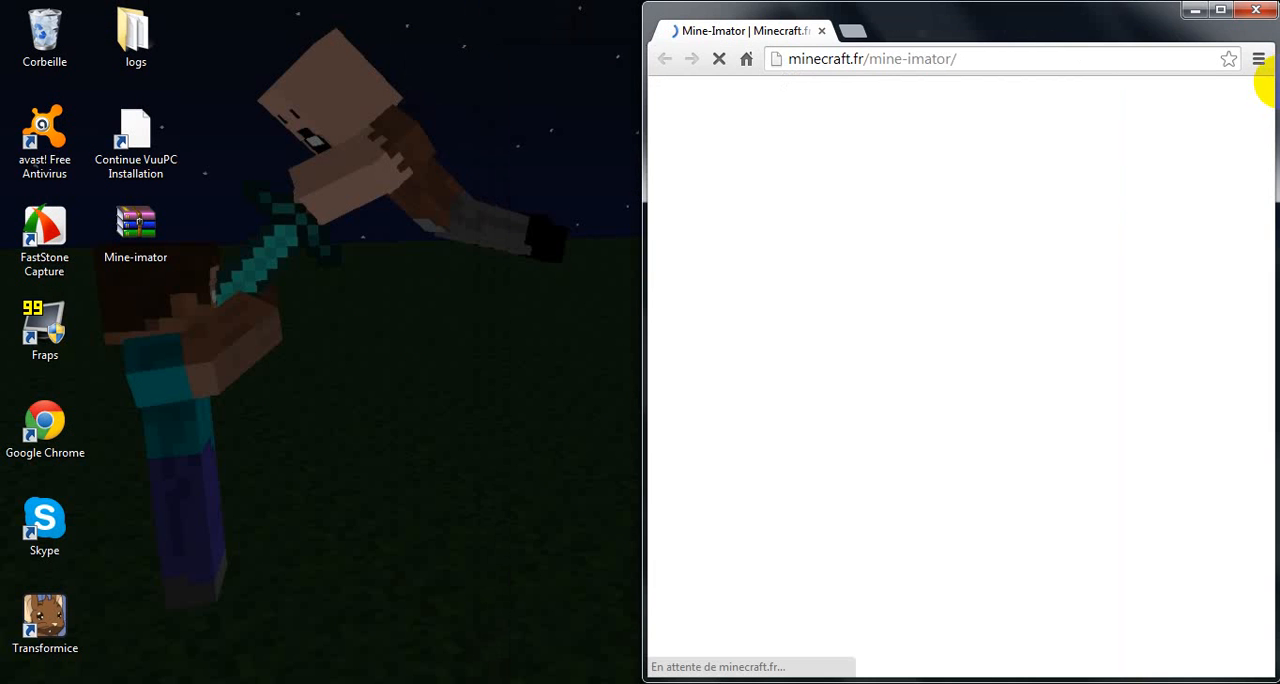
left_click(1220, 10)
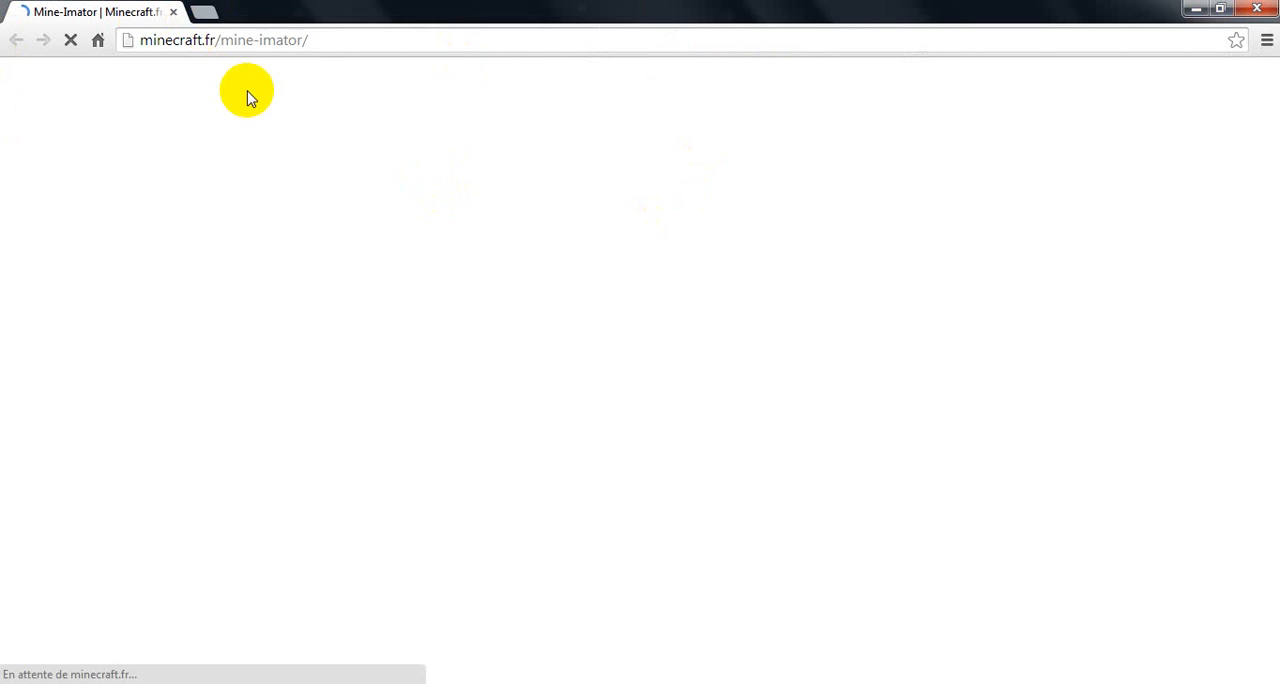
left_click(293, 46)
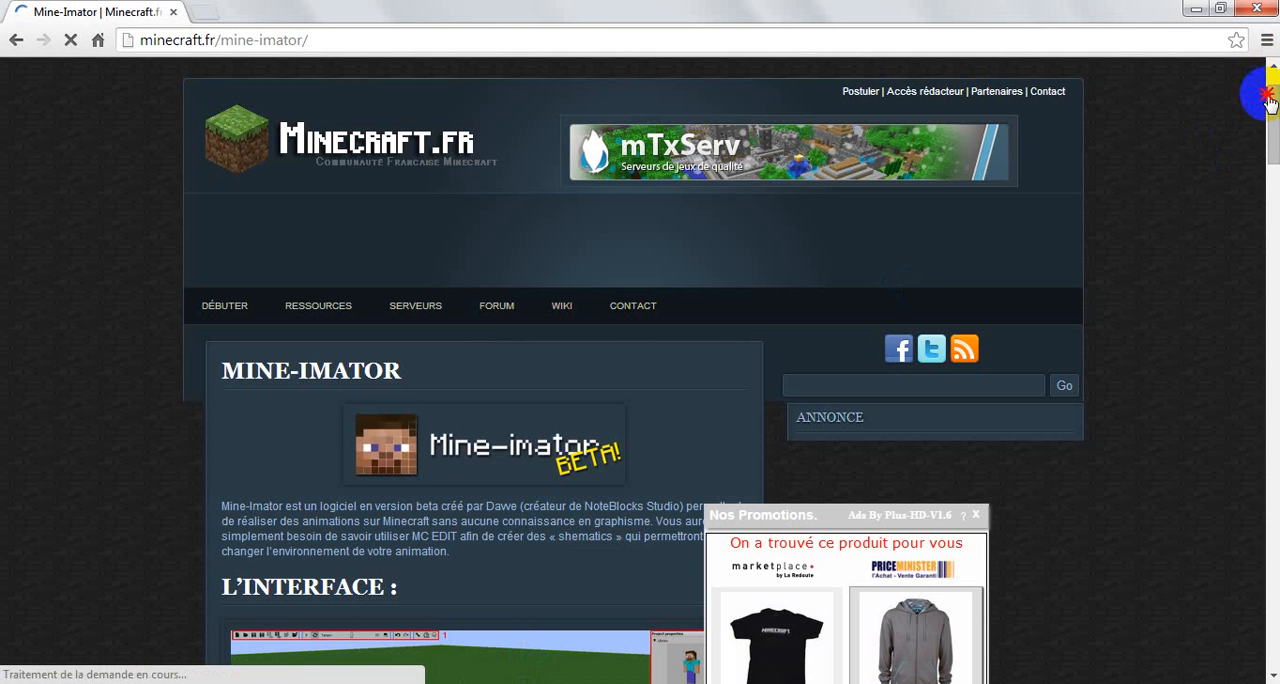
Step: Dismiss the promotional pop-up and look through the Mine-imator article from the interface overview to the download links and installation instructions
scroll(608, 340, "down", 3)
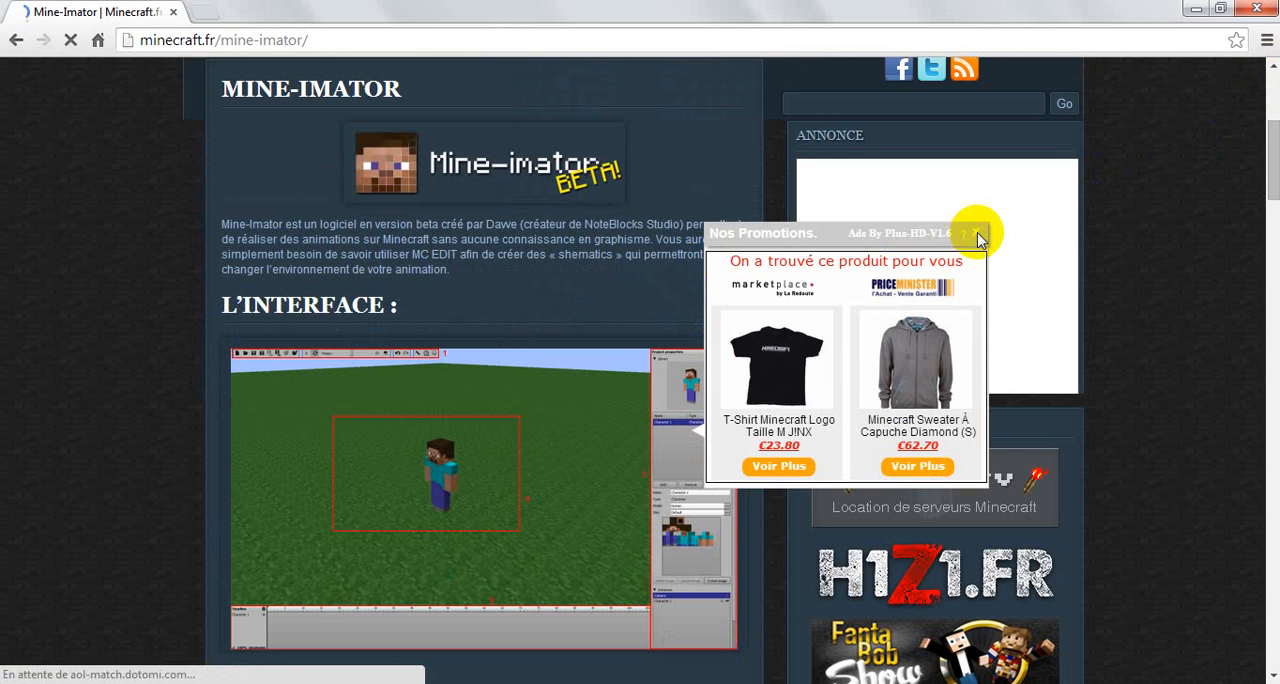
left_click(583, 360)
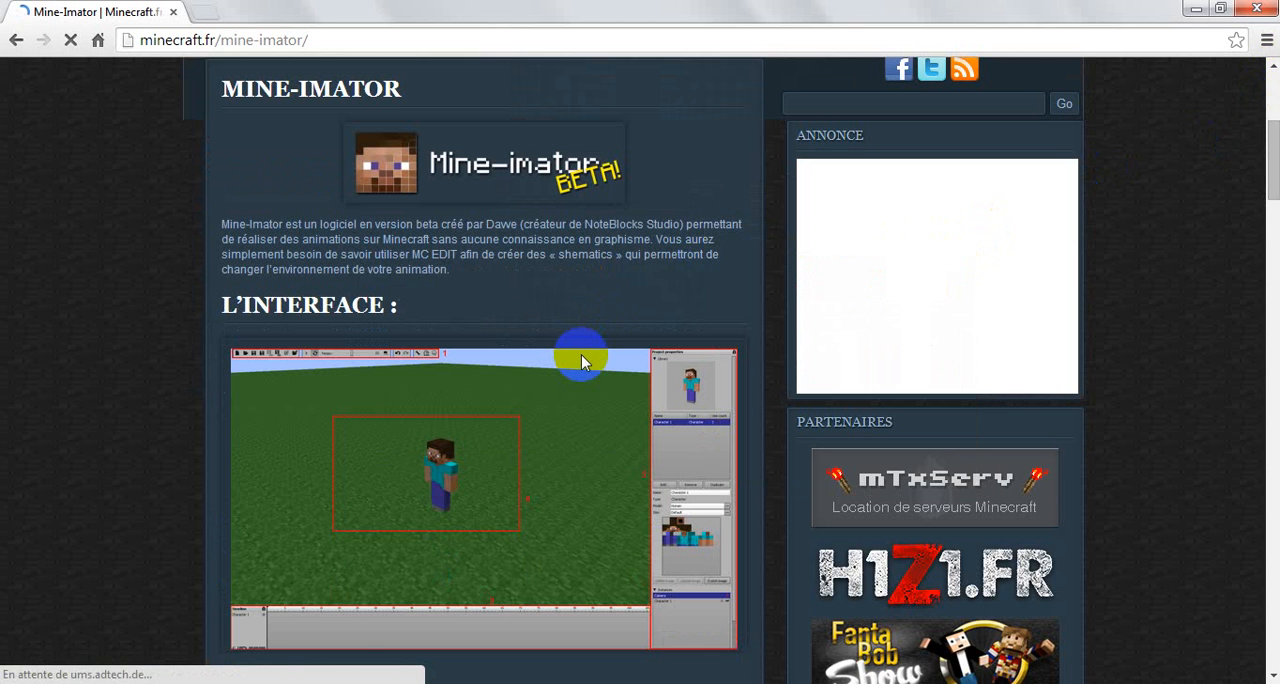
scroll(583, 360, "down", 1)
scroll(583, 360, "down", 1)
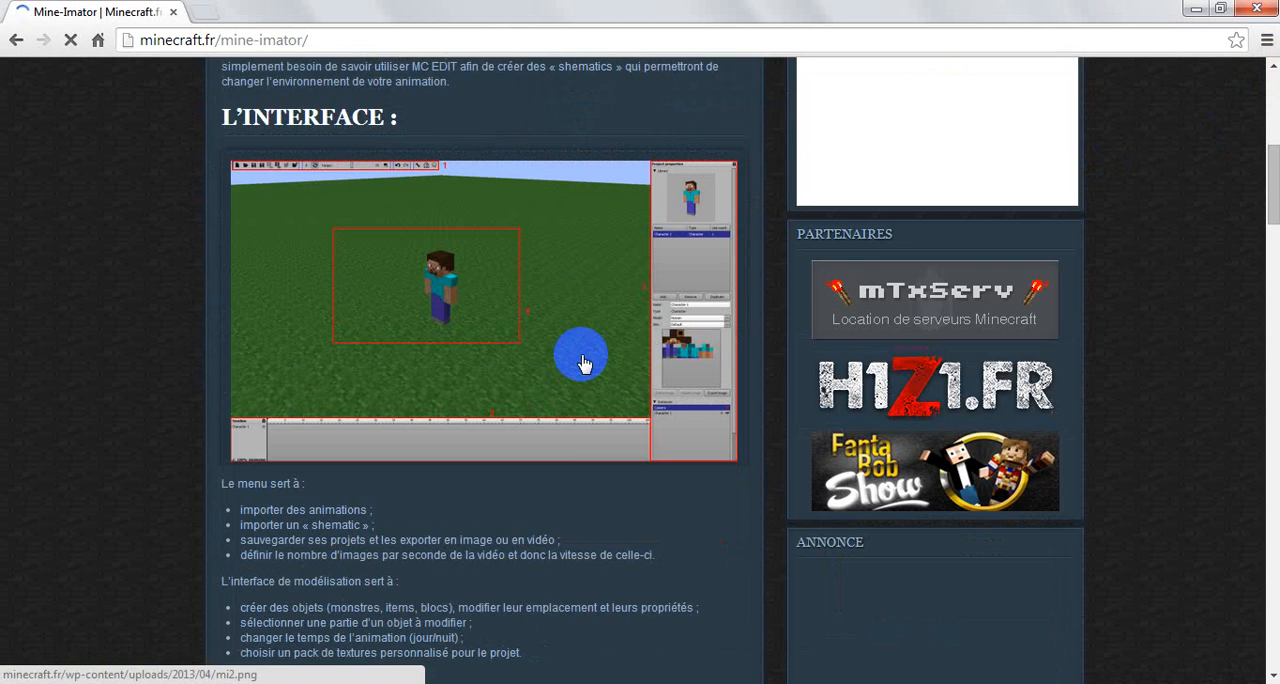
scroll(585, 363, "down", 3)
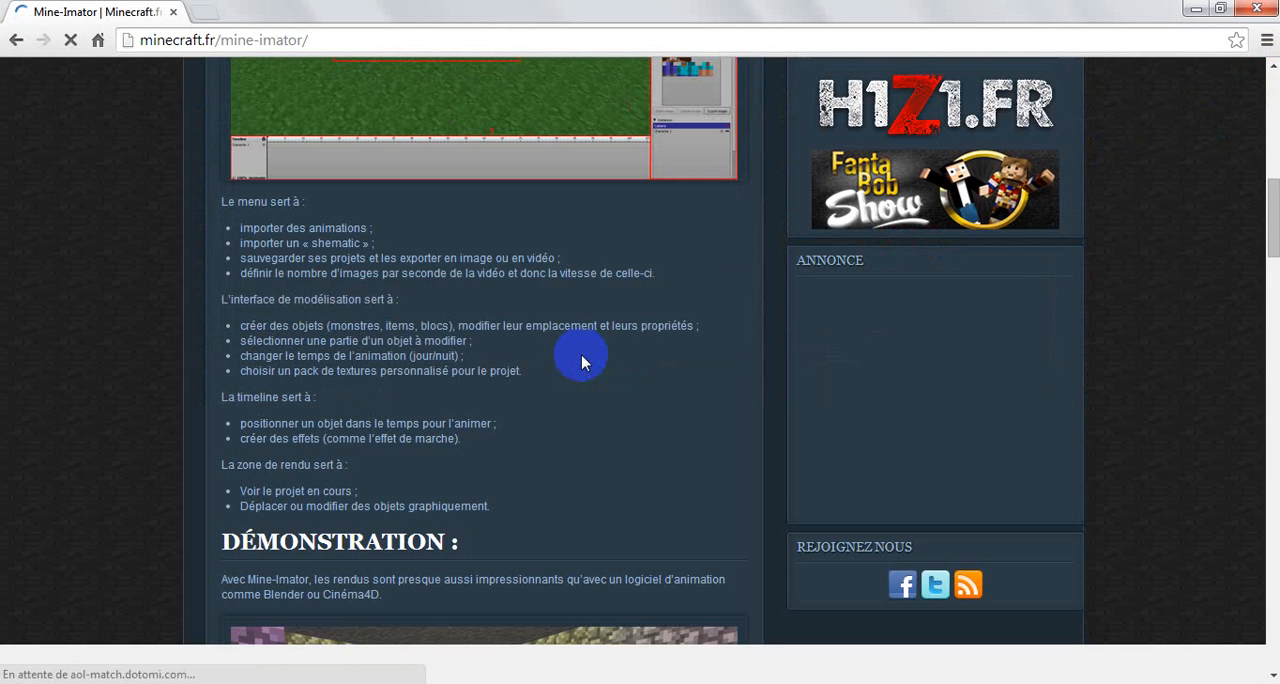
scroll(585, 363, "down", 2)
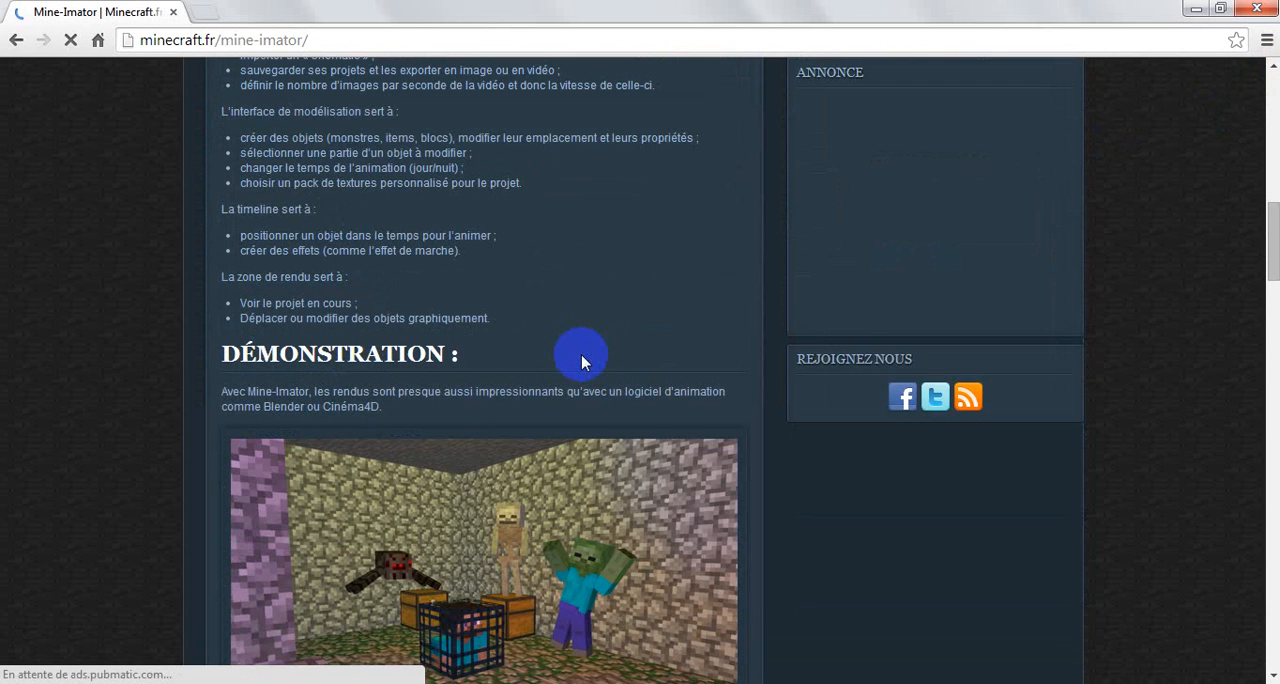
scroll(583, 360, "down", 2)
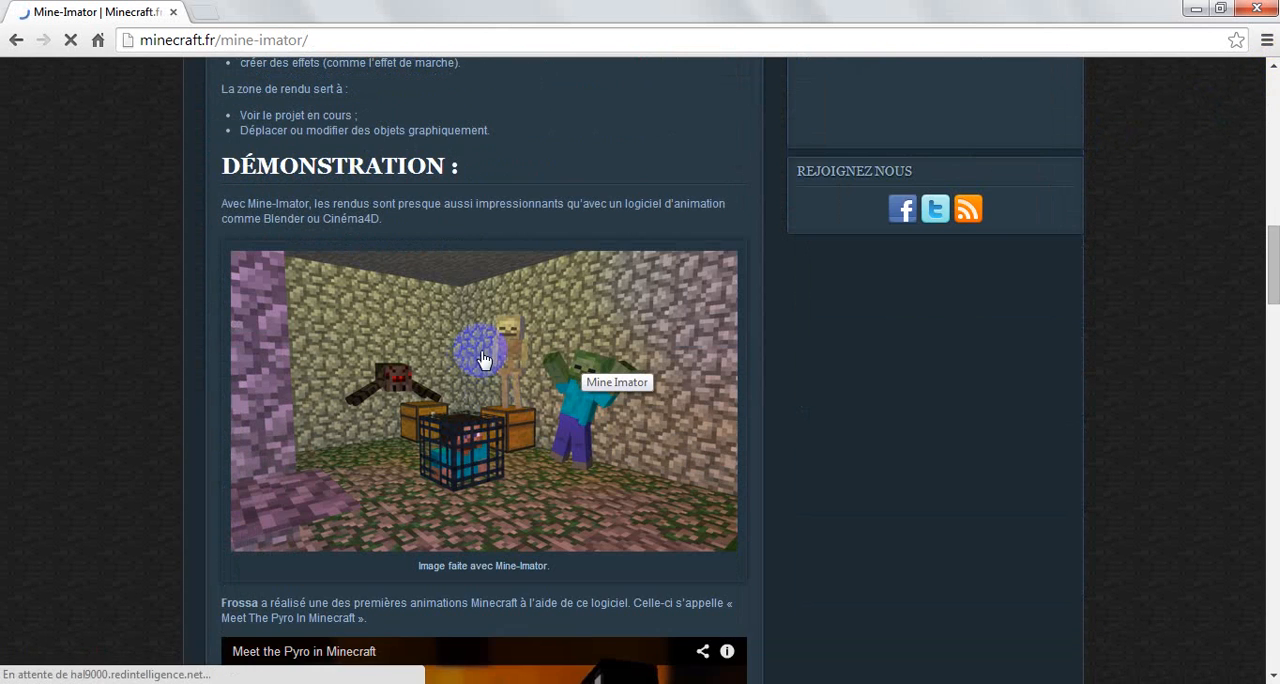
scroll(482, 358, "down", 3)
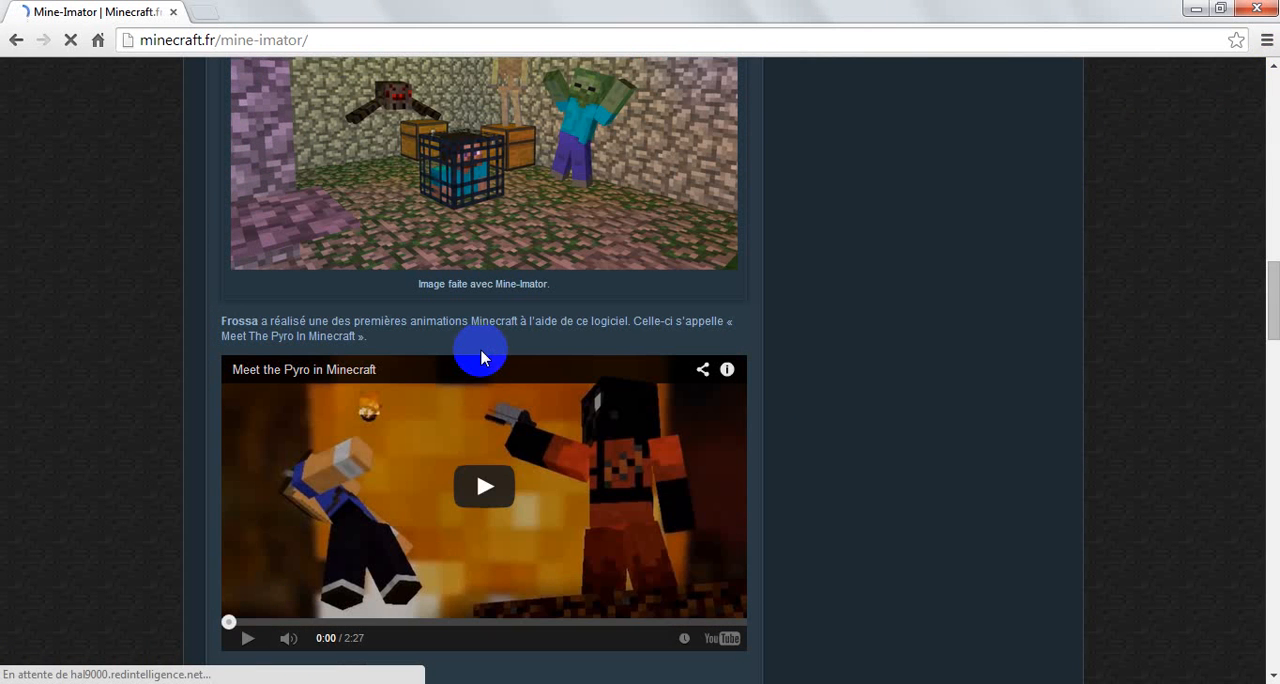
scroll(484, 519, "down", 2)
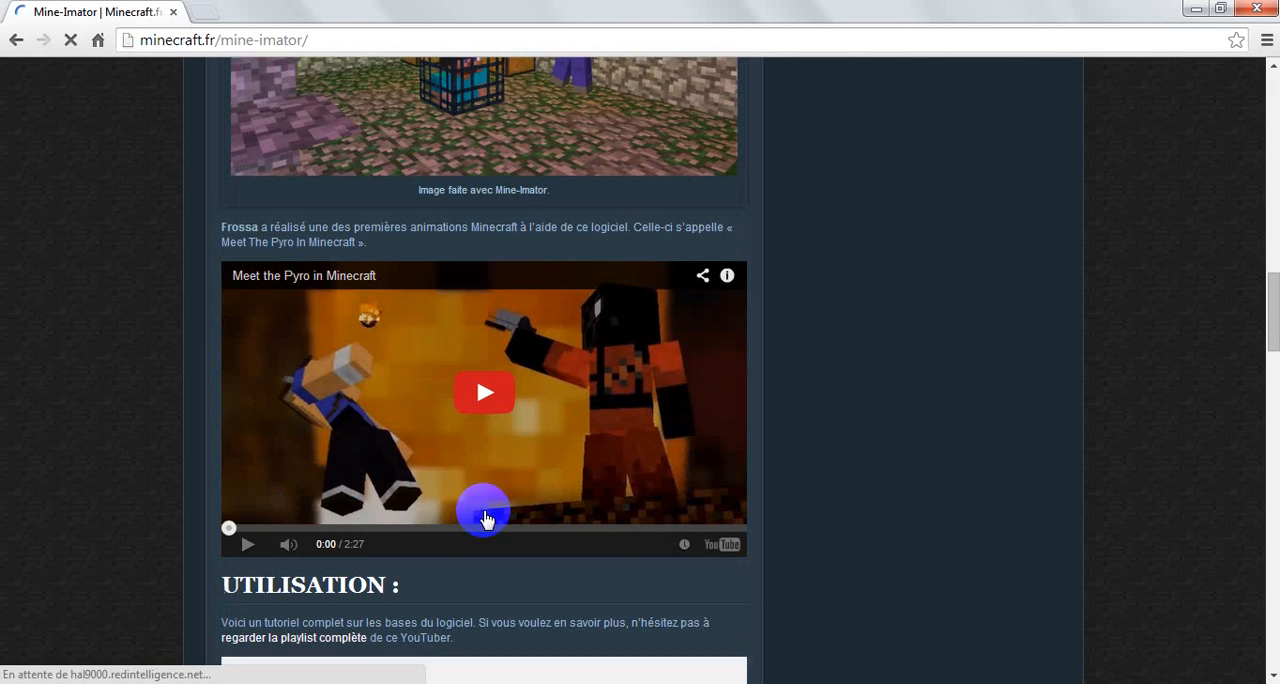
scroll(484, 519, "down", 1)
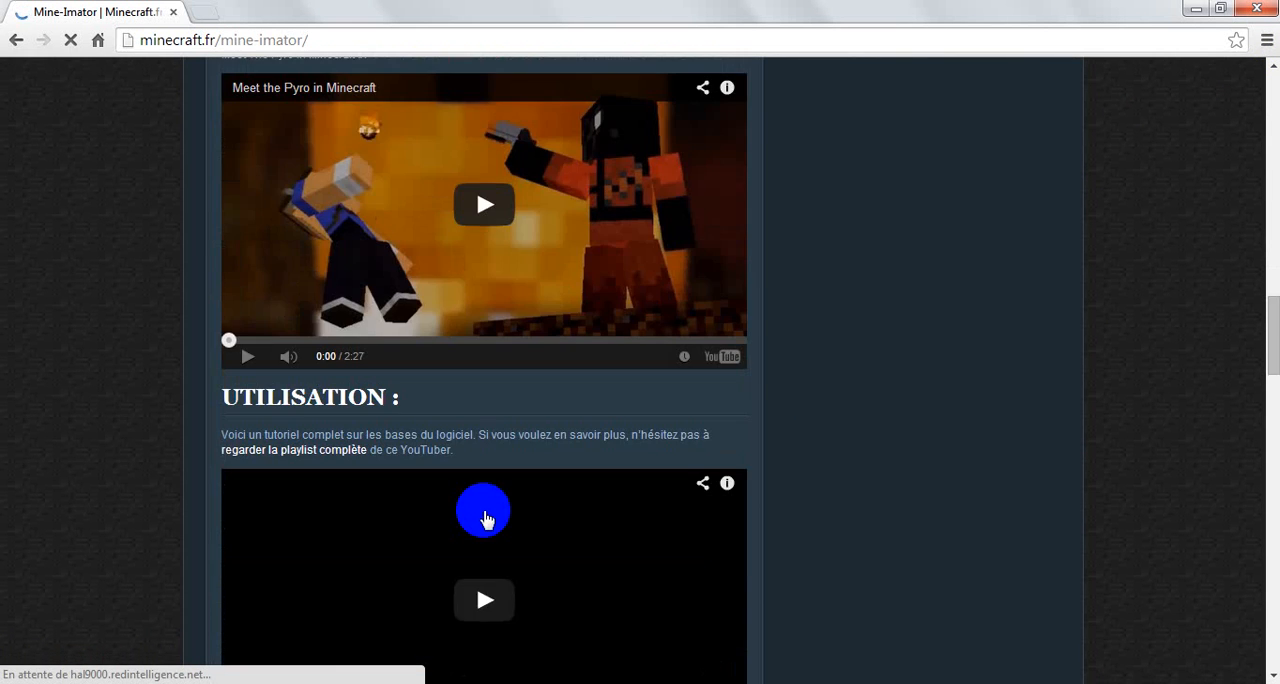
scroll(485, 519, "down", 2)
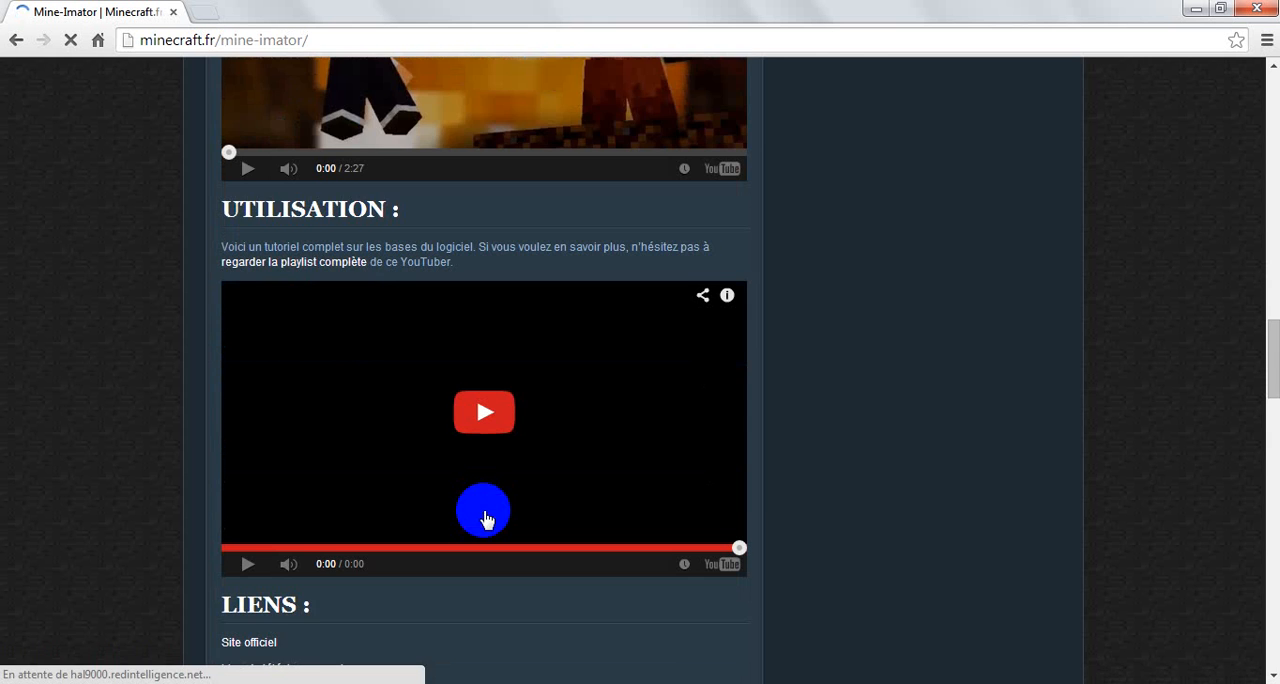
scroll(484, 519, "down", 4)
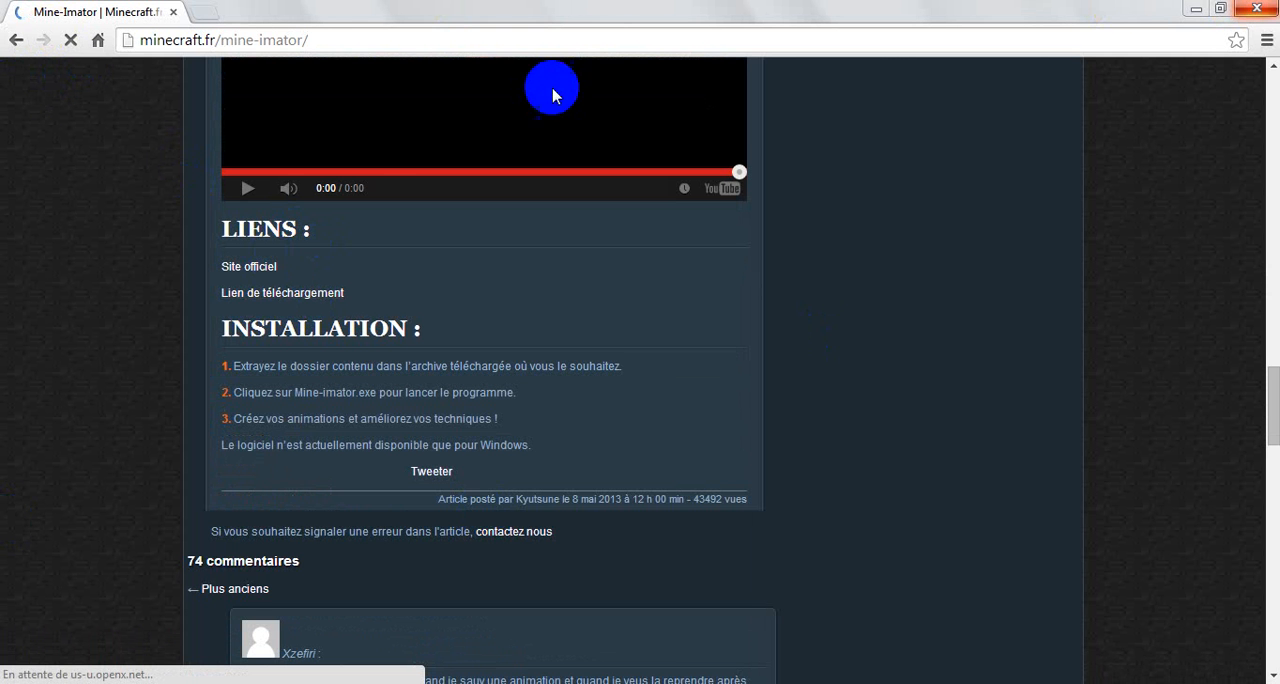
Step: Close the browser and allow Mine-imator.exe from the Mine-imator v0.6.2 folder to run
left_click(1257, 9)
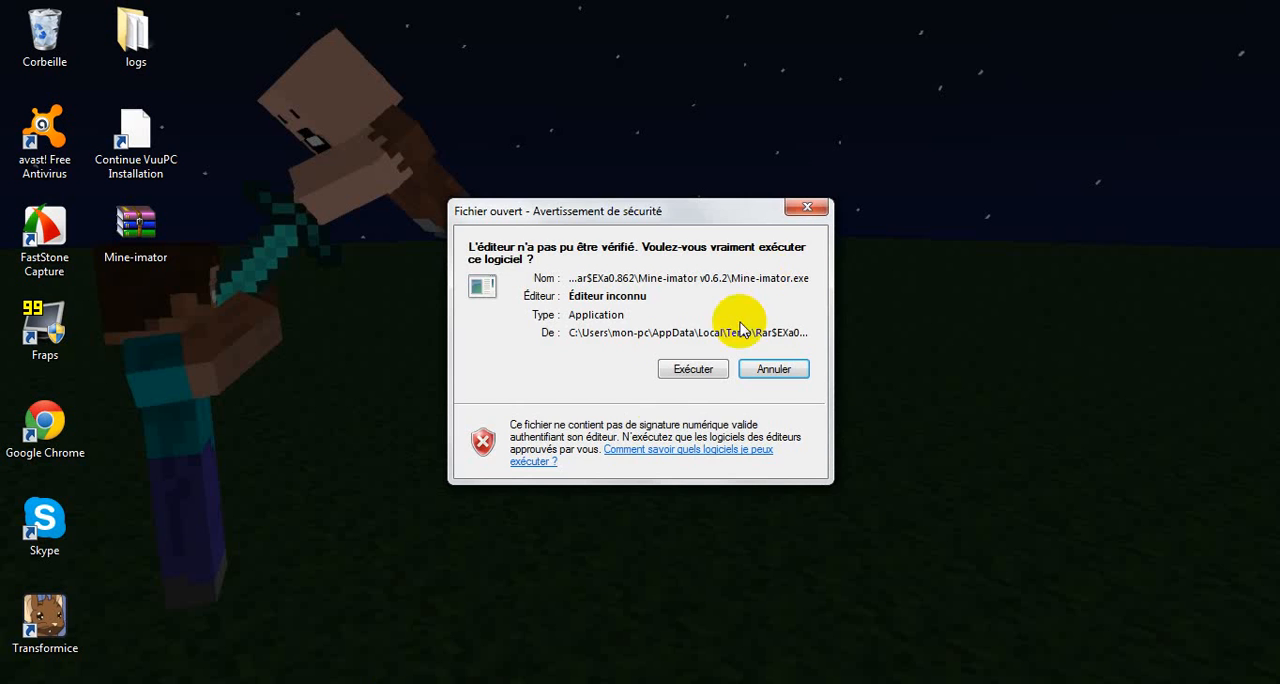
left_click(671, 369)
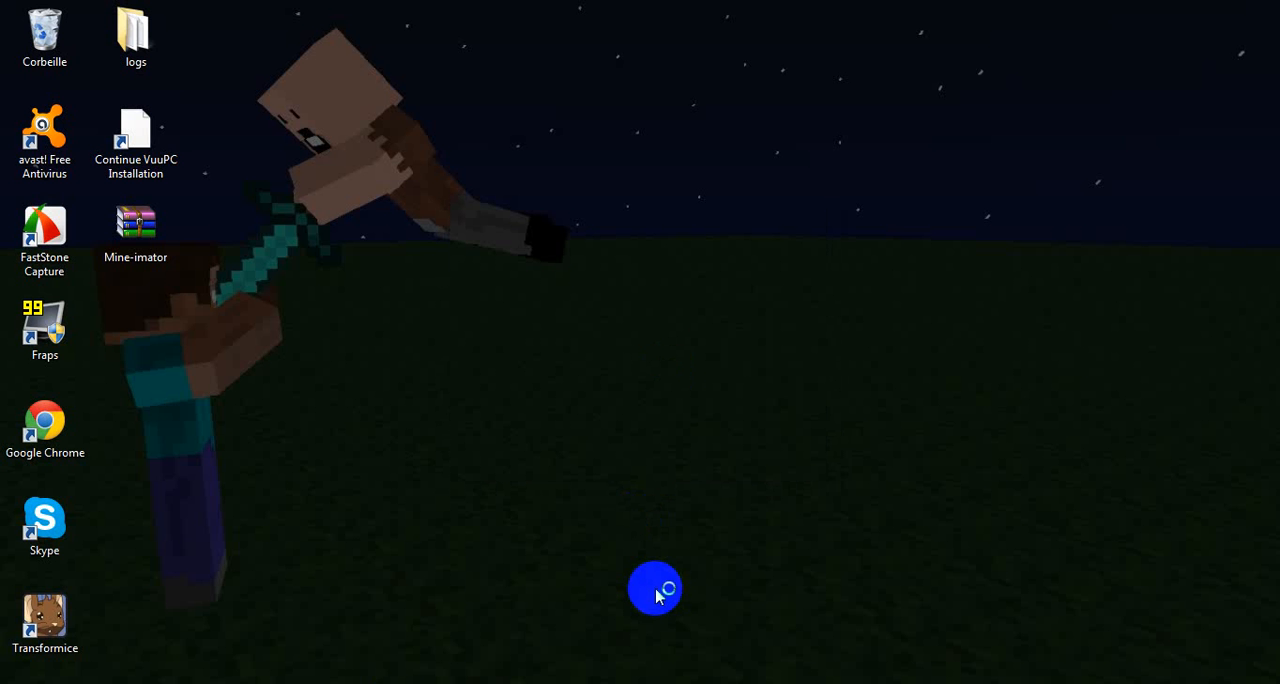
left_click_drag(240, 222, 318, 334)
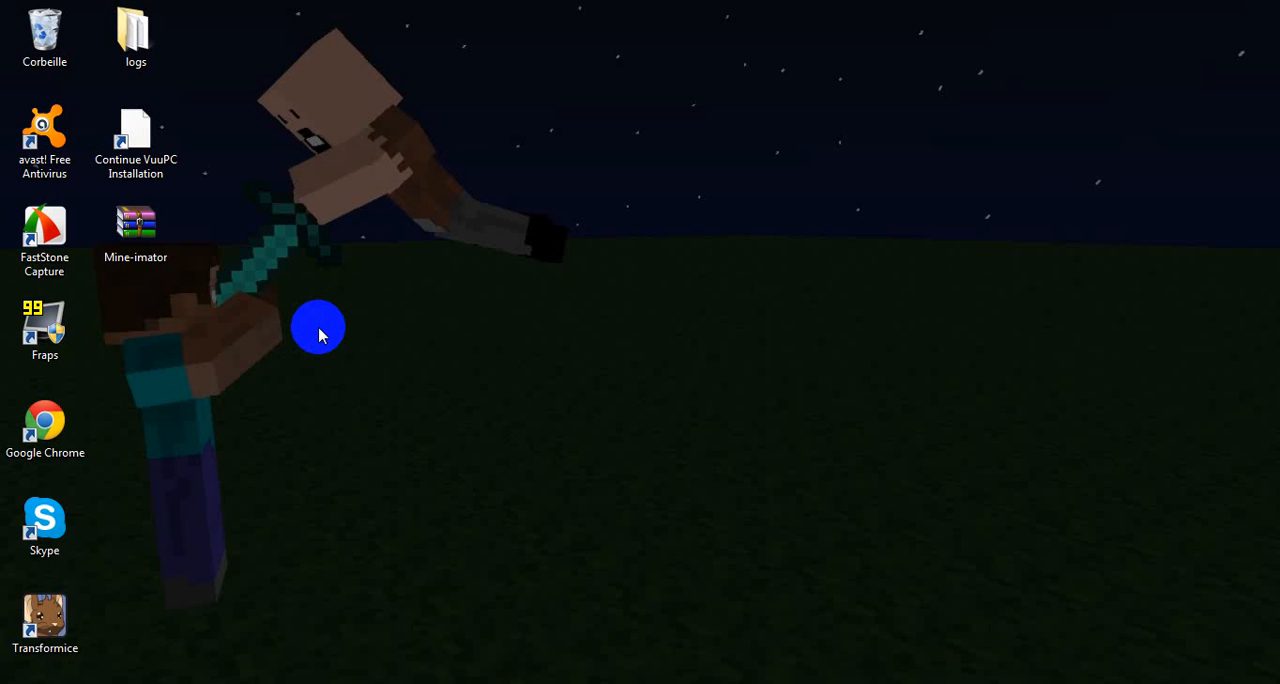
left_click_drag(403, 312, 345, 337)
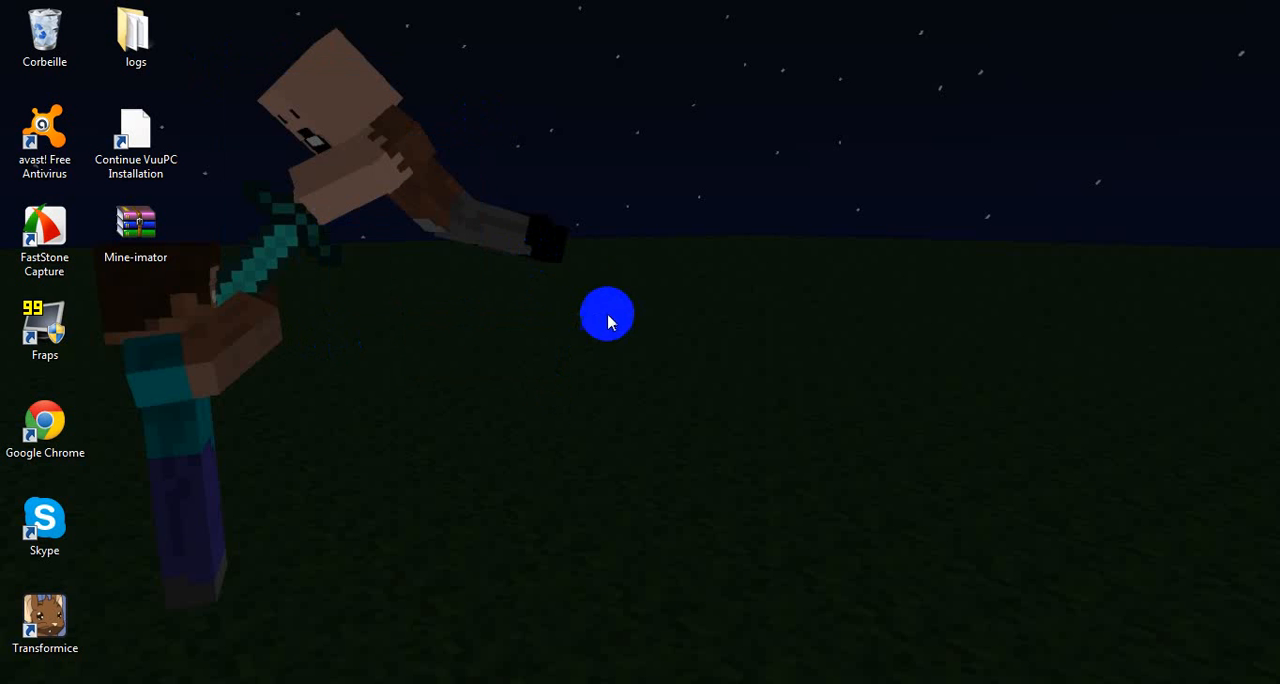
left_click_drag(600, 300, 443, 234)
left_click_drag(270, 5, 310, 150)
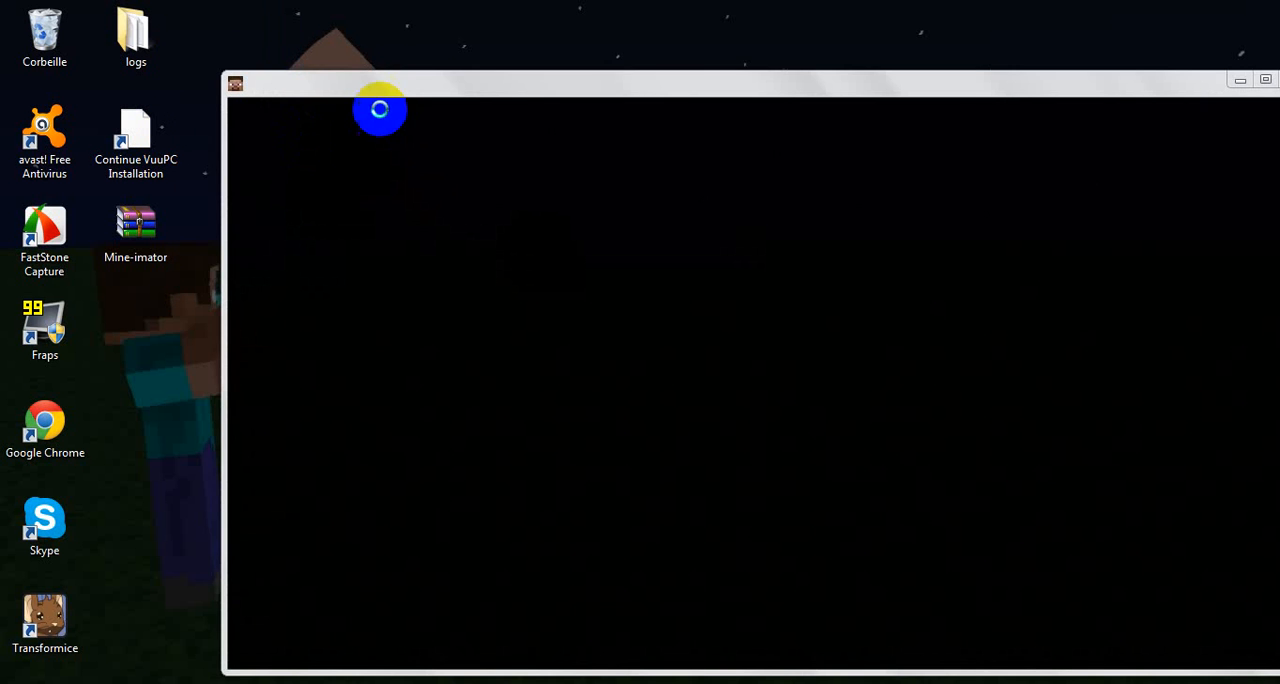
Step: Reposition the loading Mine-imator window on the desktop and maximize it
left_click(939, 87)
left_click_drag(940, 87, 806, 65)
left_click(1133, 57)
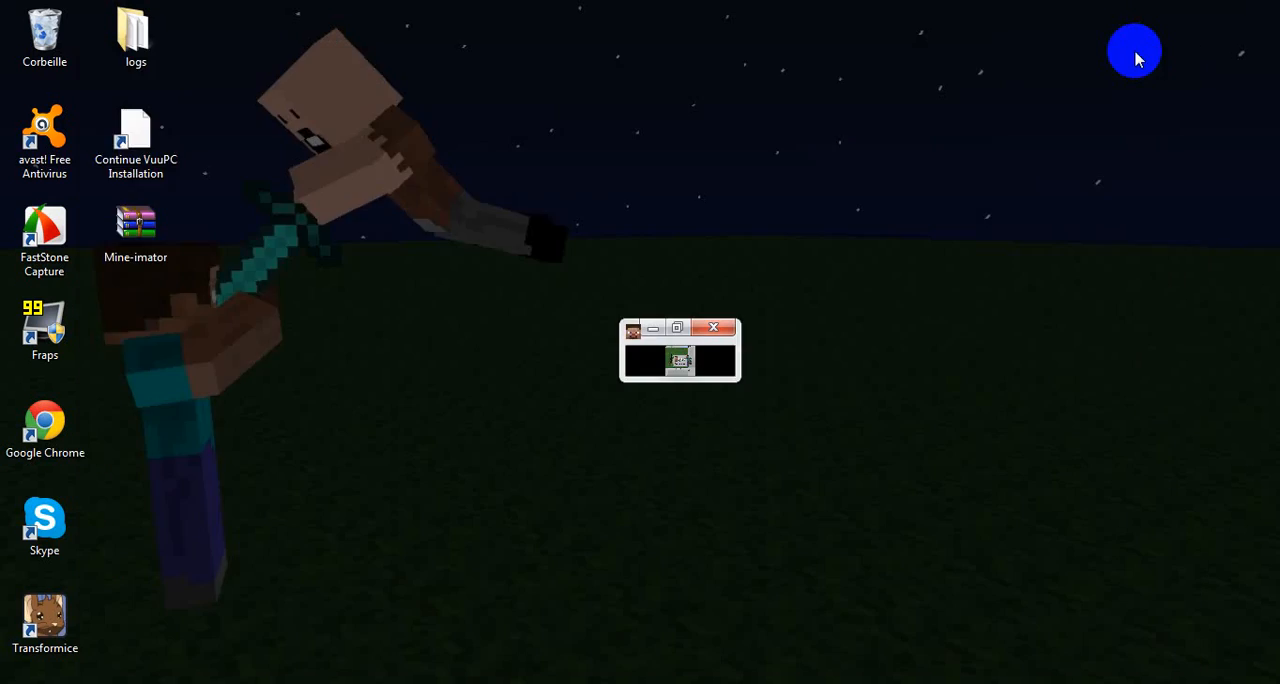
left_click(499, 438)
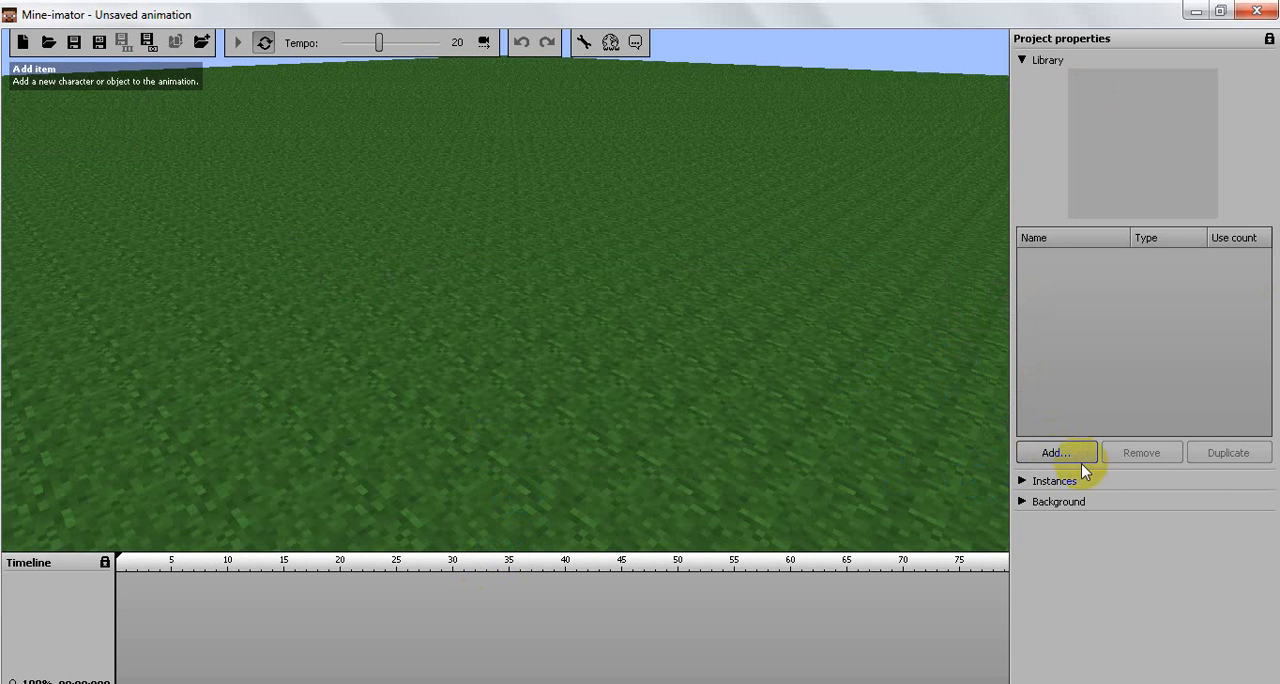
right_click_drag(604, 341, 310, 156)
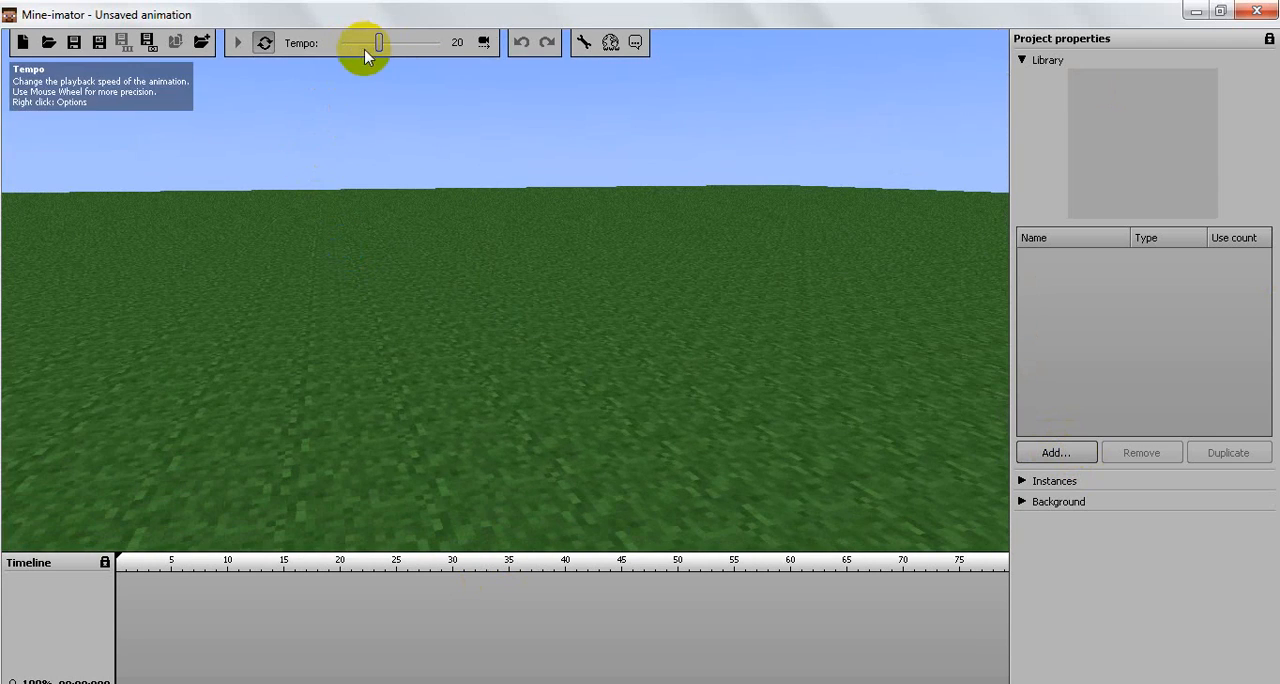
left_click(1072, 458)
left_click(1057, 453)
left_click(1058, 453)
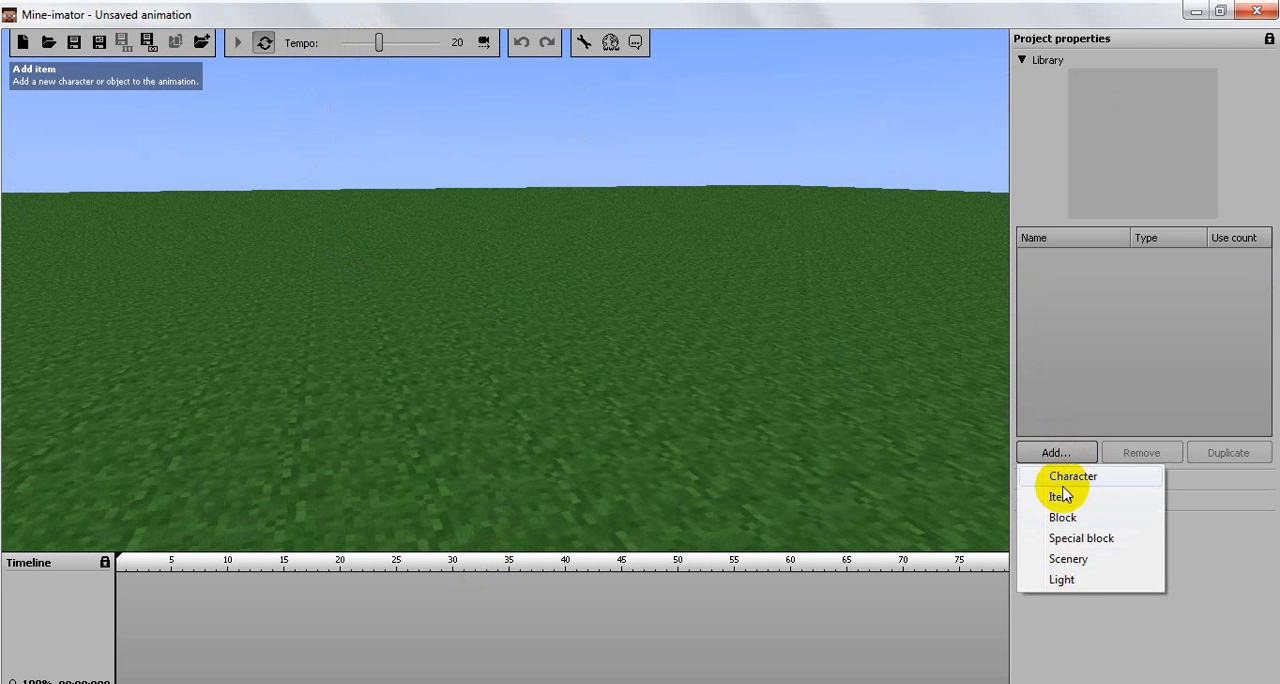
left_click(1062, 497)
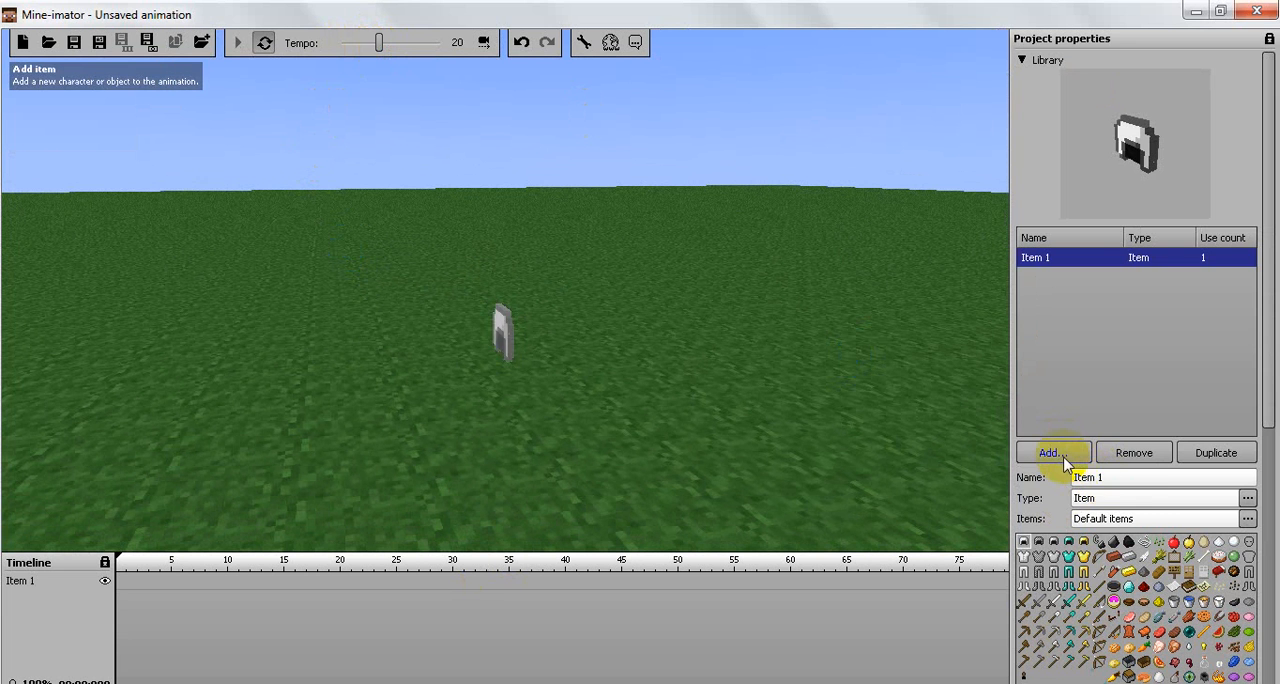
left_click(1055, 453)
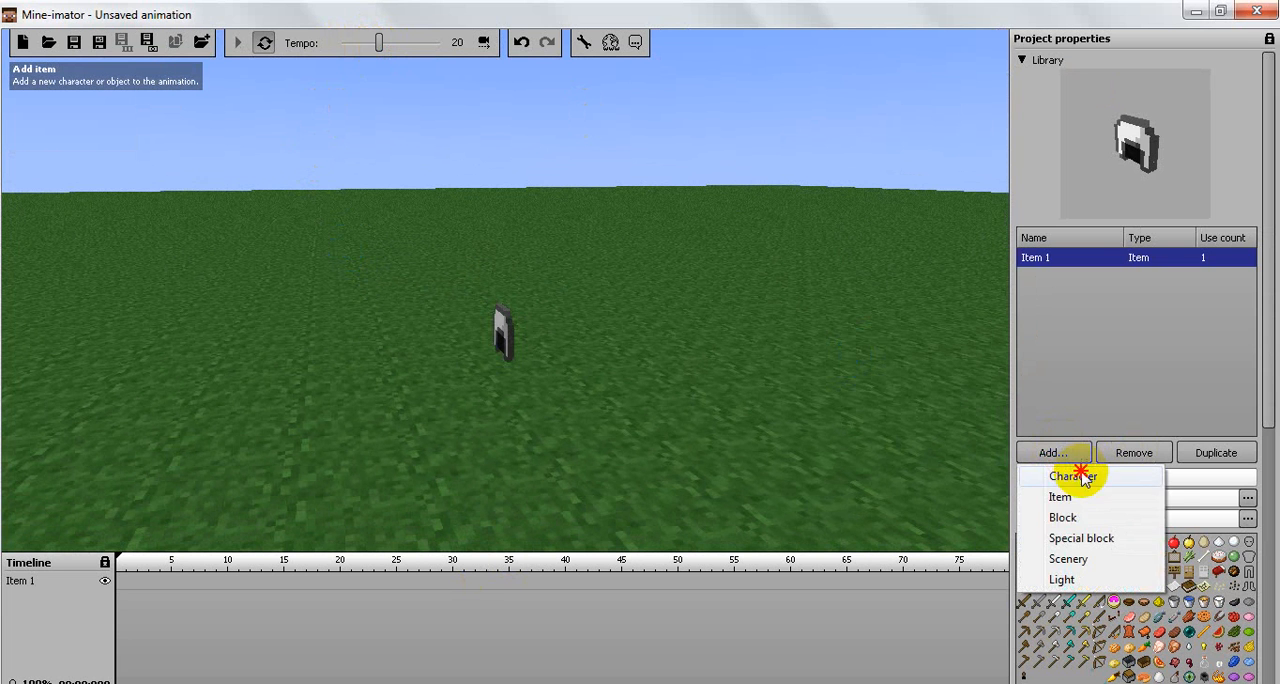
left_click(1080, 472)
left_click(1104, 457)
left_click(1105, 457)
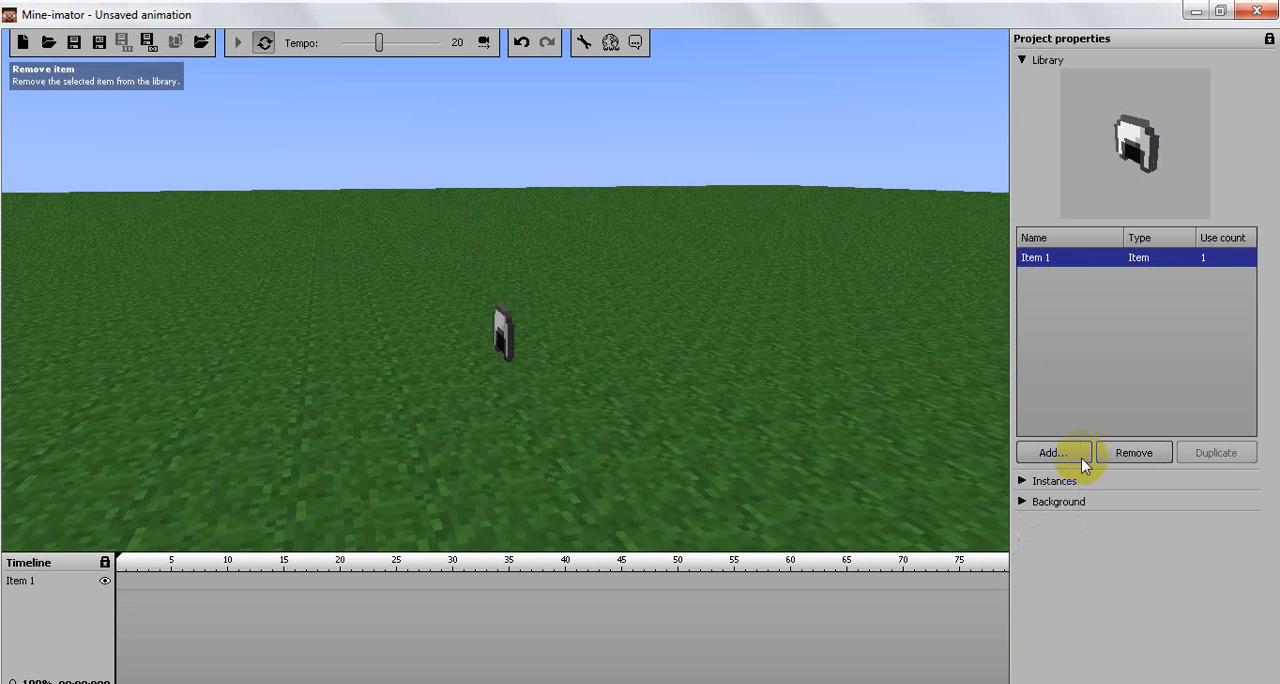
Step: Add a new character to the project library and scene
left_click(1077, 459)
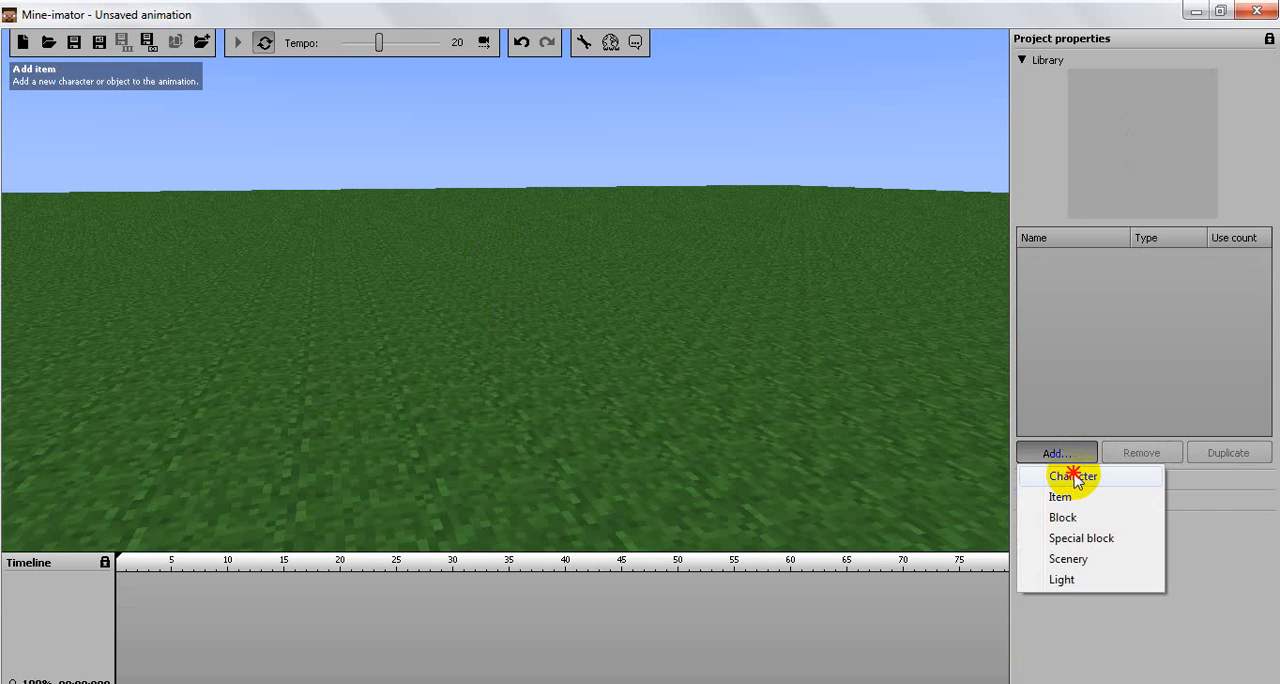
left_click(1073, 476)
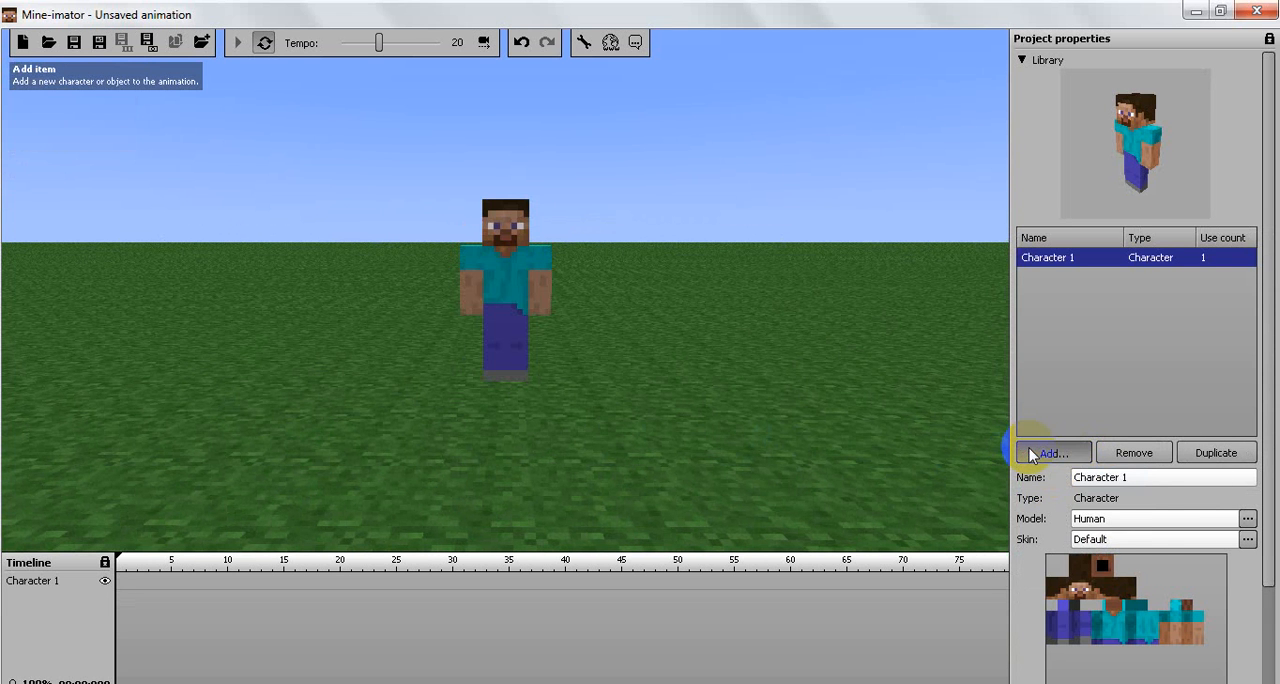
left_click(1033, 455)
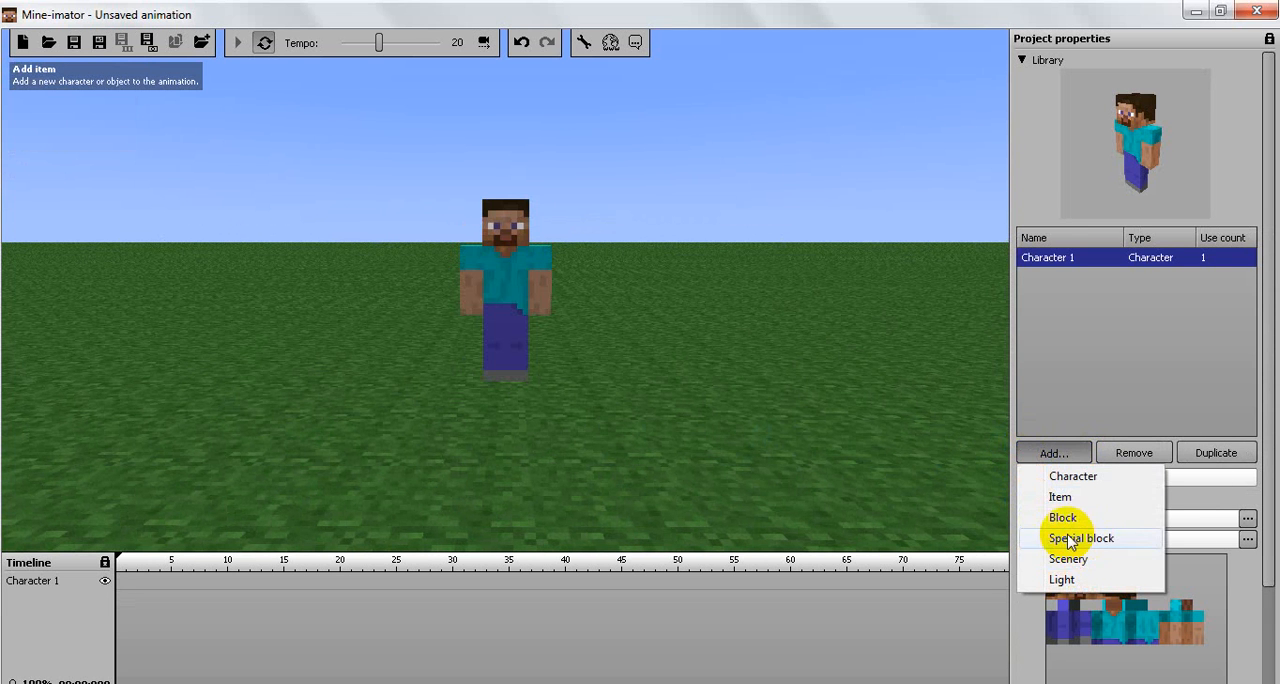
left_click(645, 411)
left_click_drag(496, 425, 495, 425)
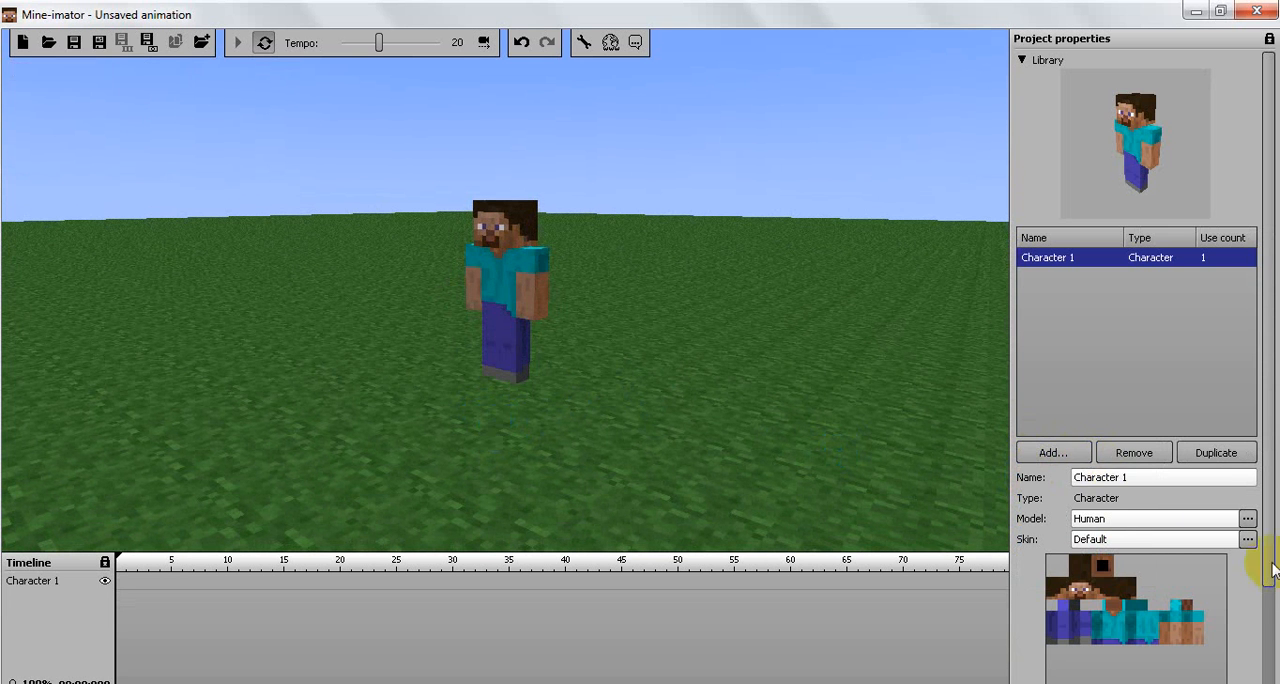
left_click(1220, 520)
left_click(1226, 540)
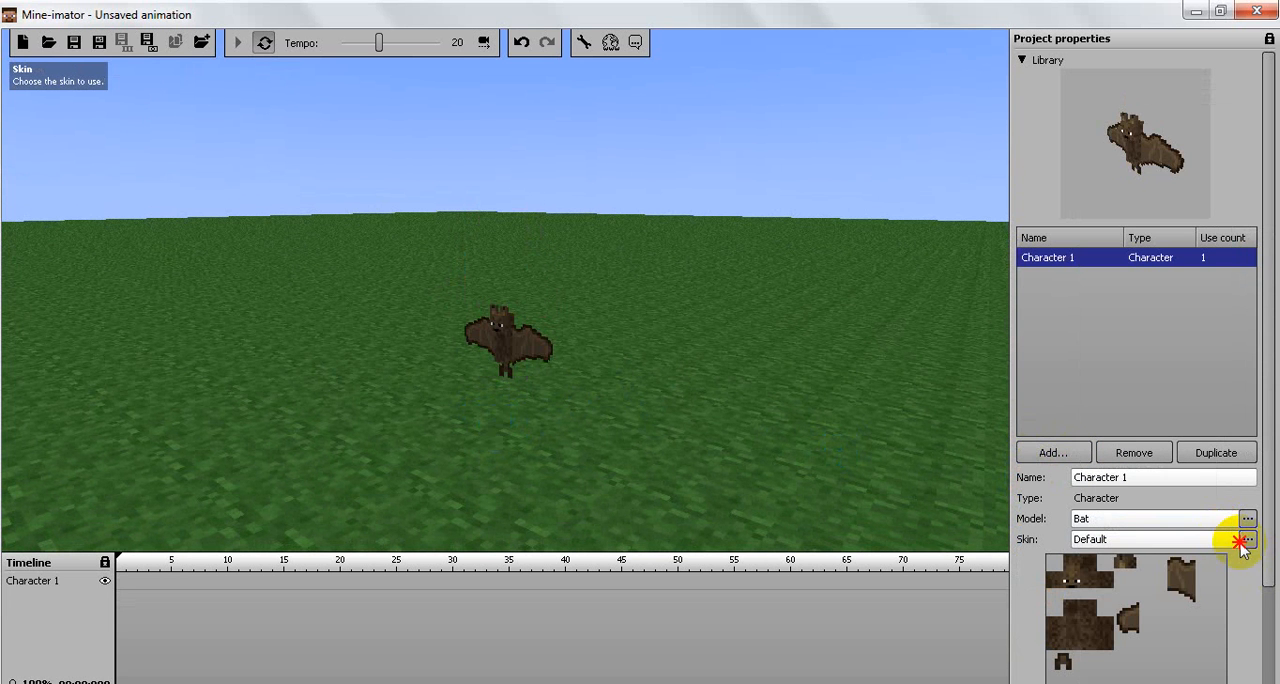
left_click(1243, 519)
left_click(1088, 88)
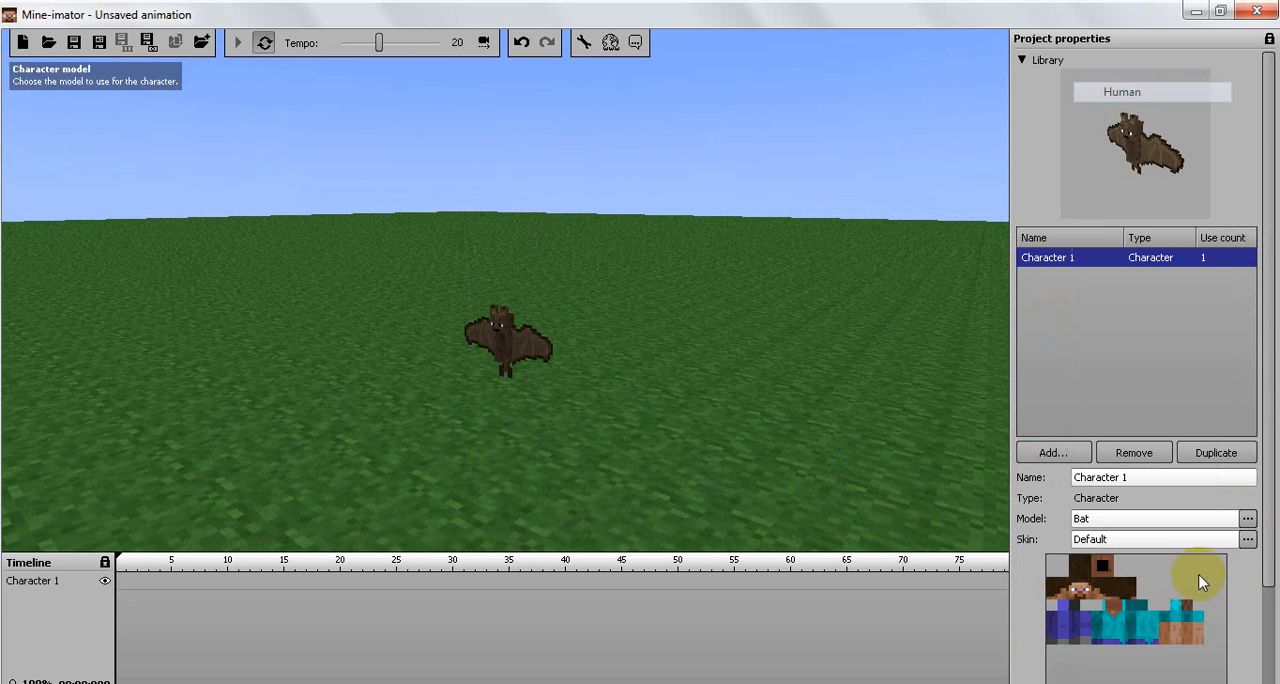
Step: Browse for a skin file for Character 1 and look through the images in the Craft Fortress 2 folder
left_click(1248, 539)
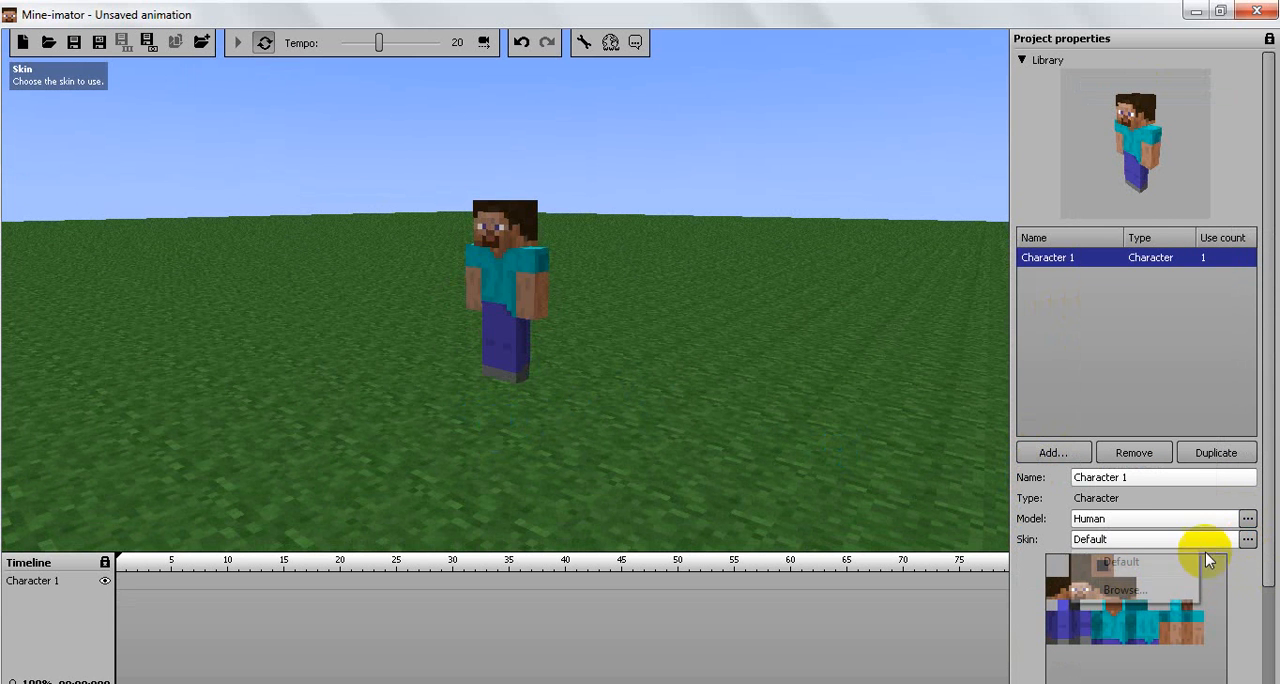
left_click(1116, 591)
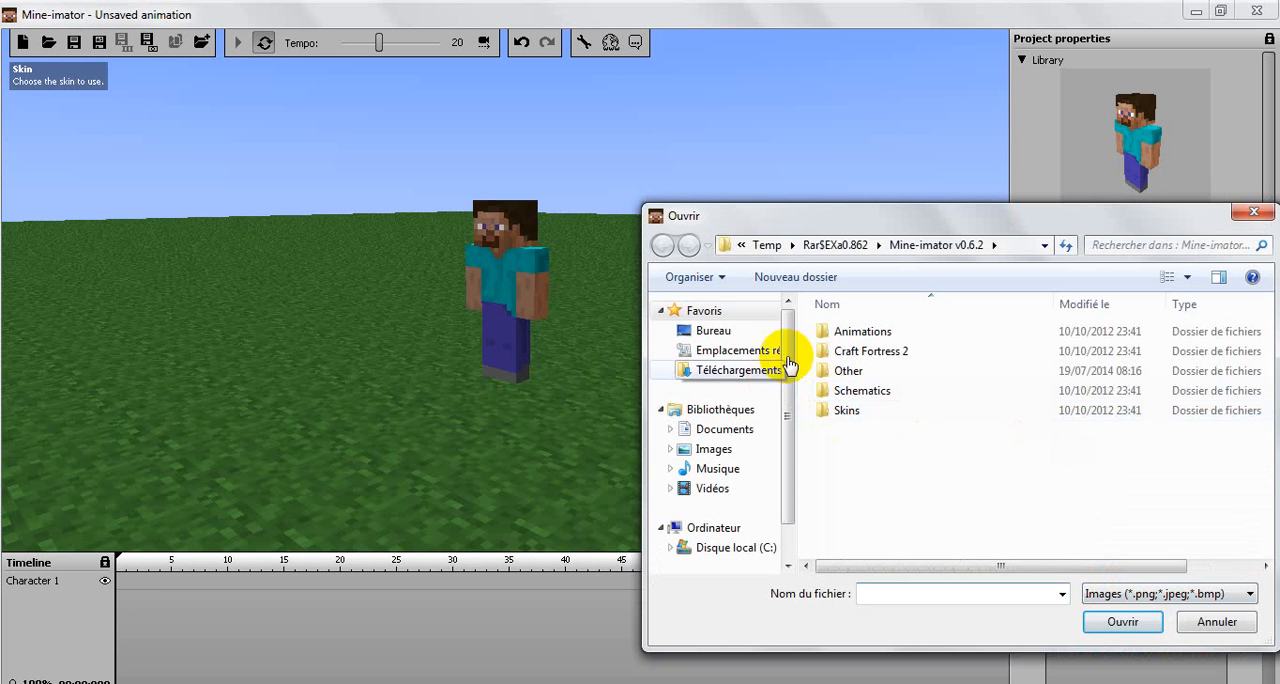
left_click(858, 411)
left_click(867, 352)
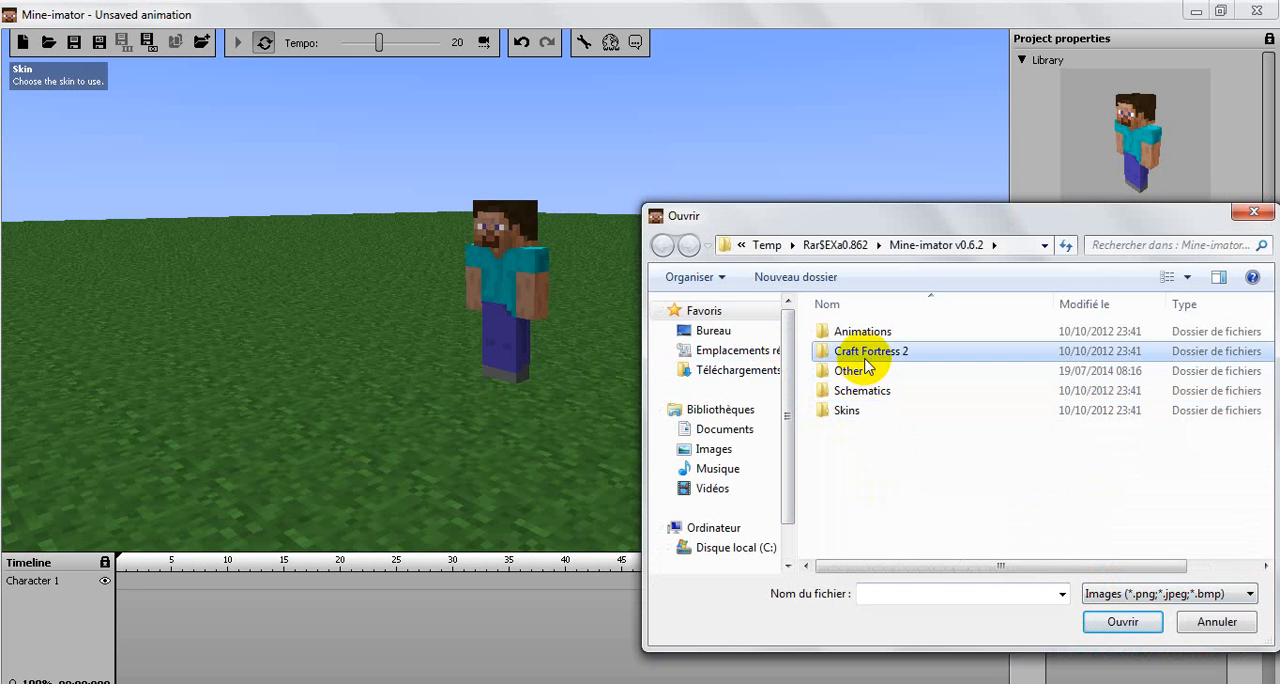
double_click(865, 355)
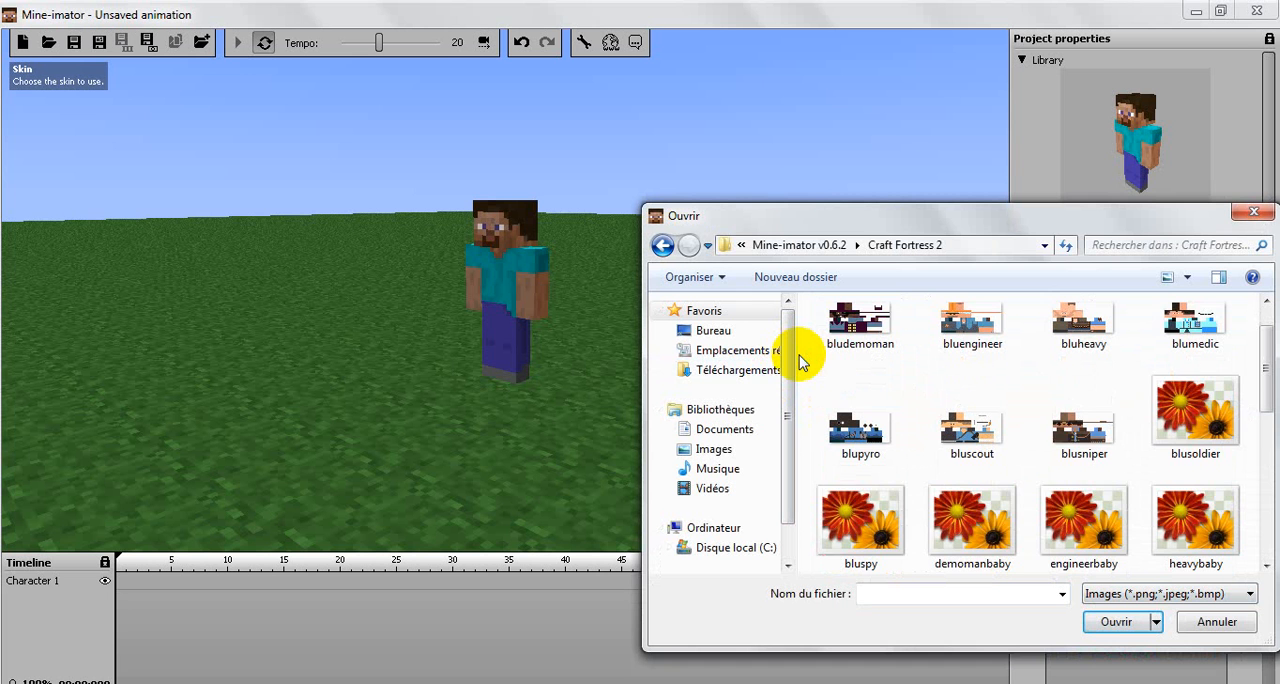
scroll(800, 362, "down", 1)
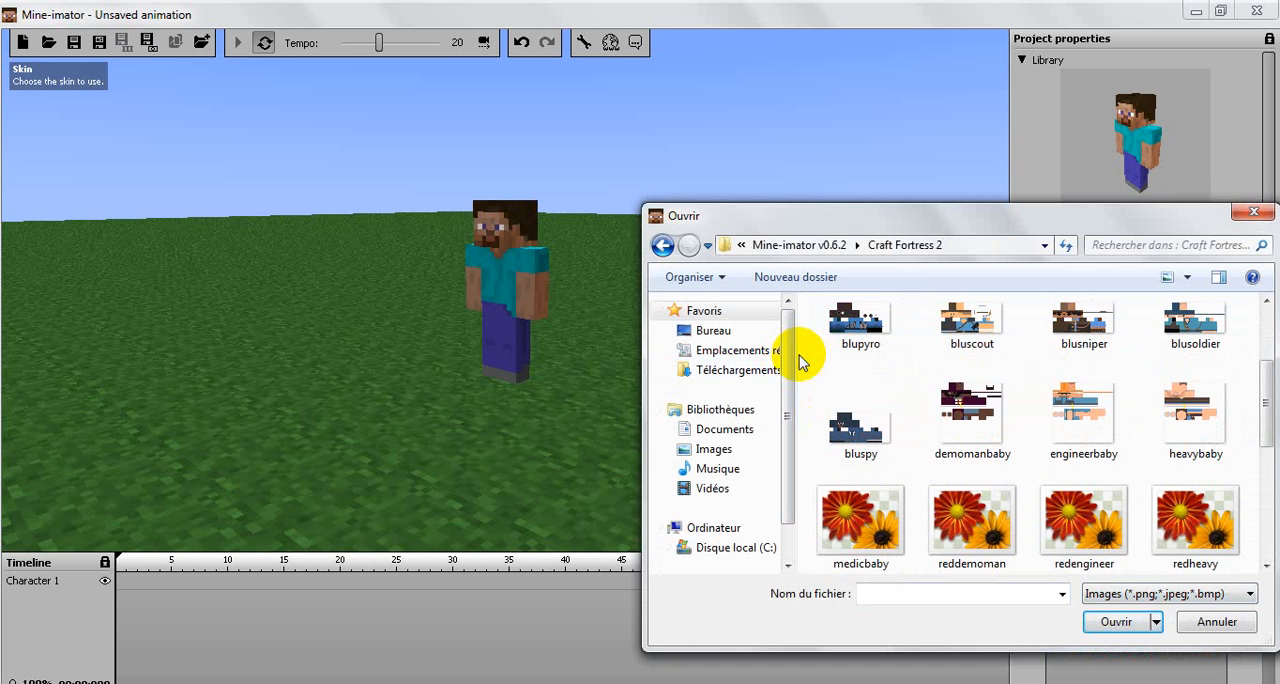
scroll(800, 362, "down", 2)
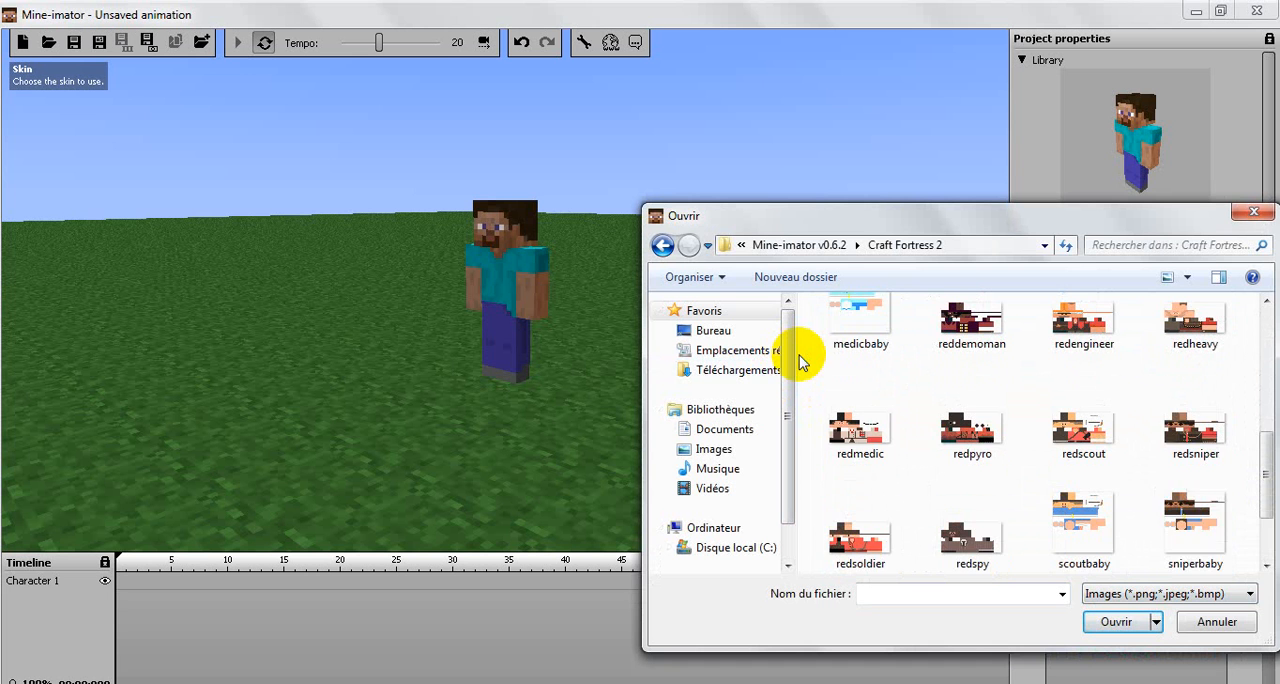
scroll(800, 362, "down", 1)
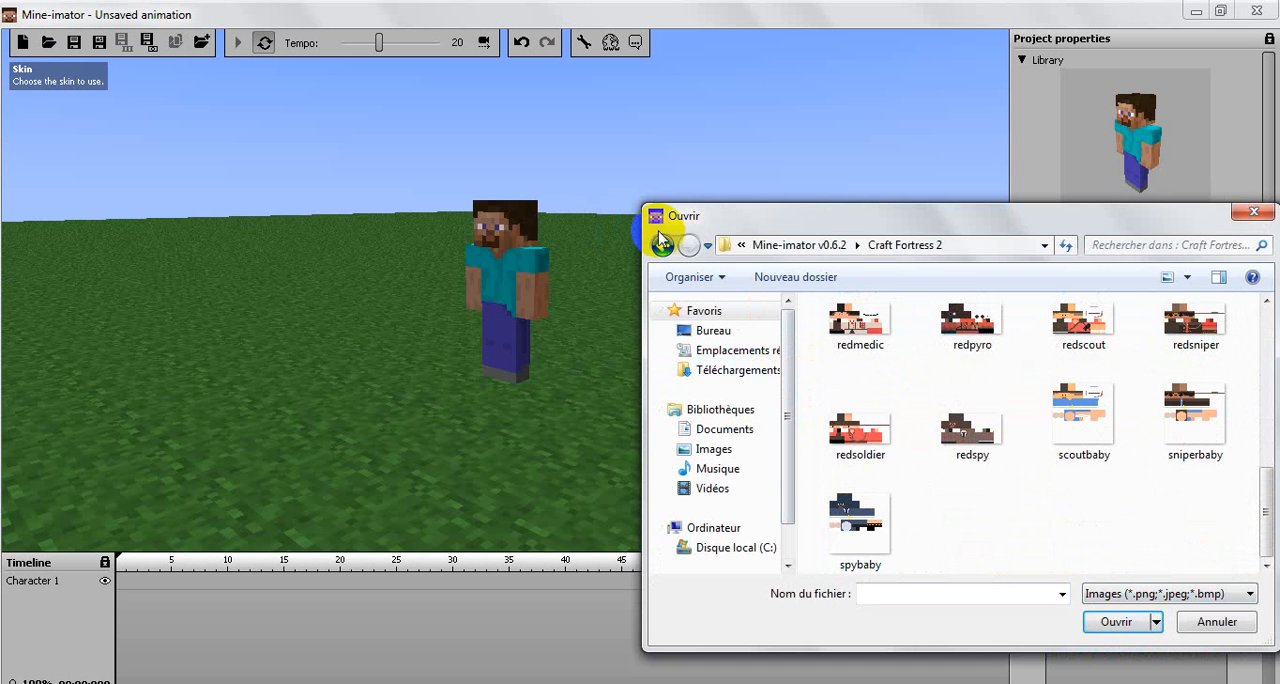
Step: Look through the Animations, Other, Schematics and Skins folders of Mine-imator v0.6.2 for skin images
left_click(660, 246)
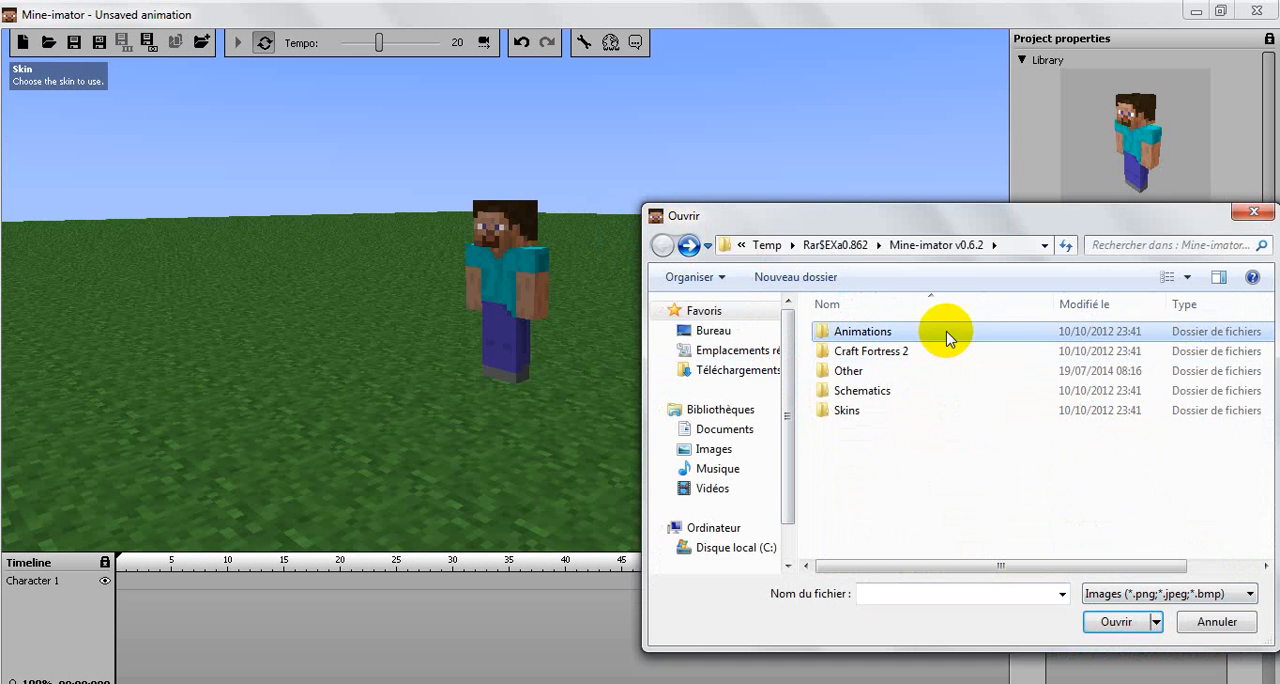
double_click(948, 339)
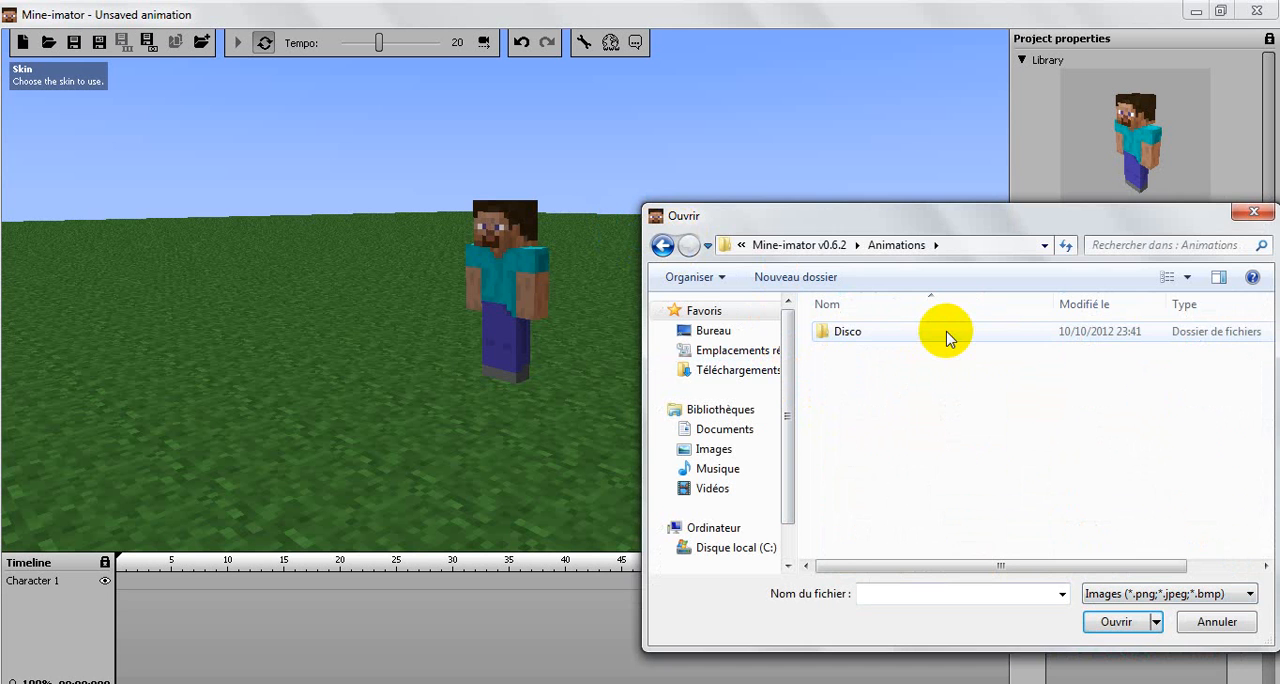
double_click(948, 339)
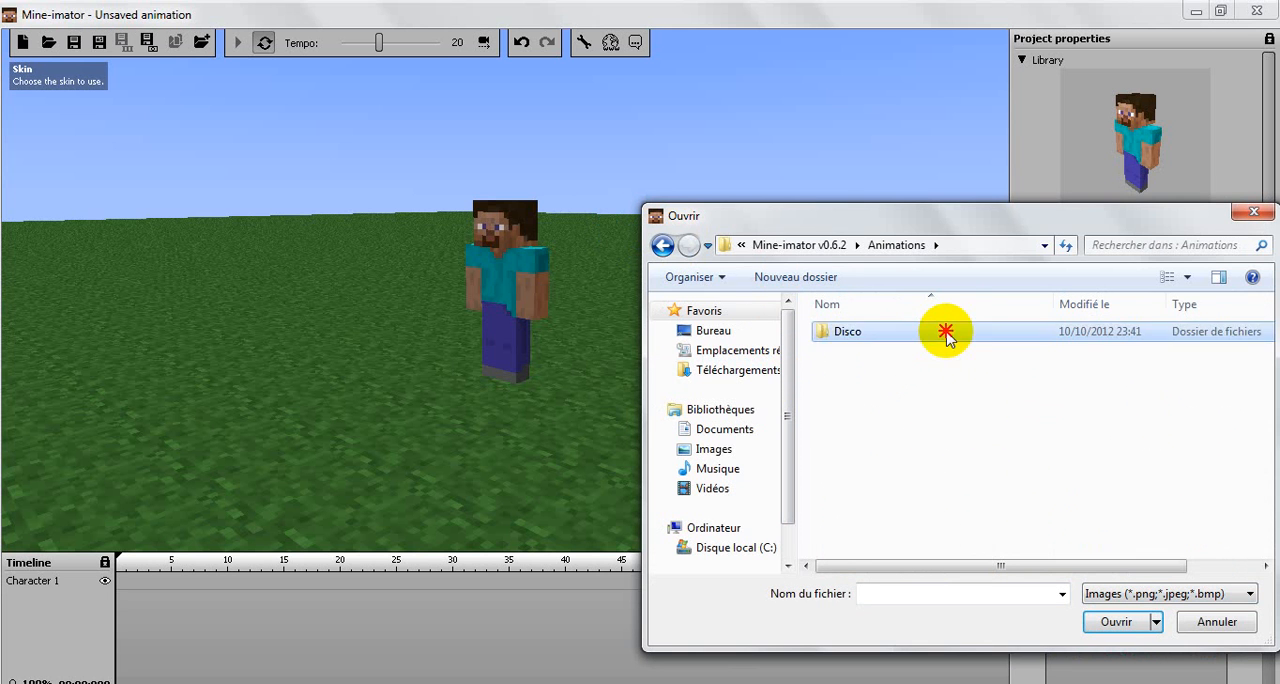
left_click(662, 246)
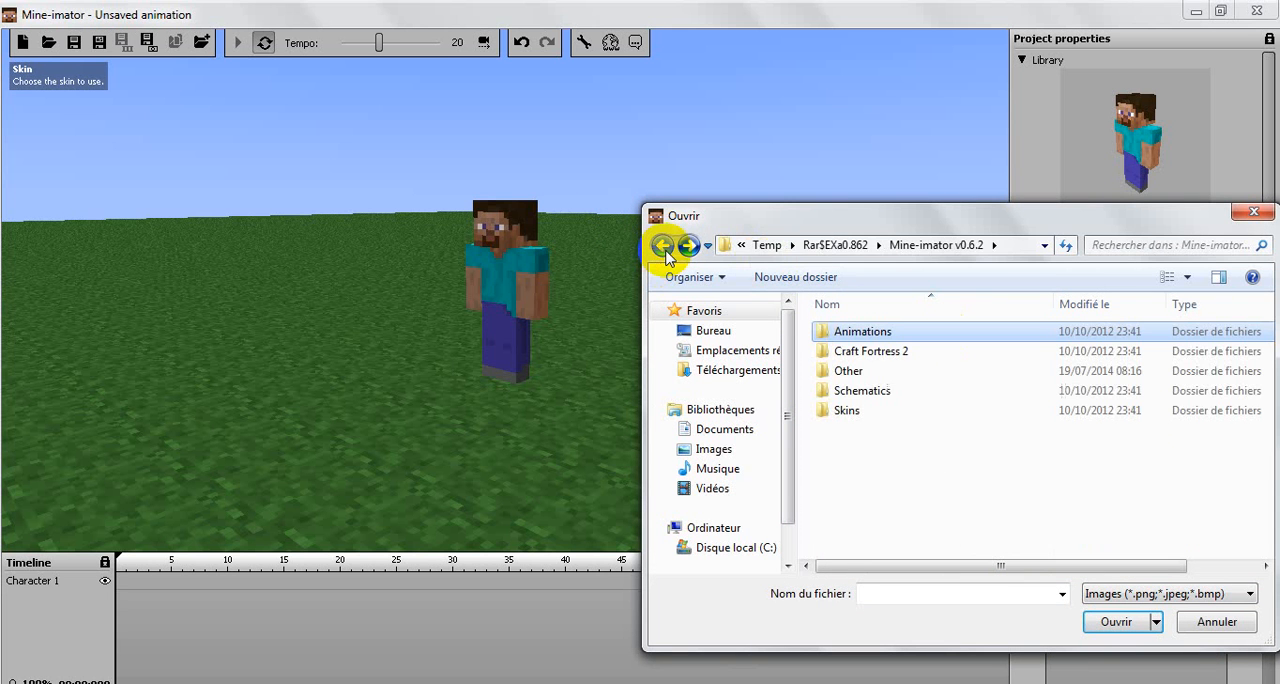
double_click(880, 376)
left_click(662, 246)
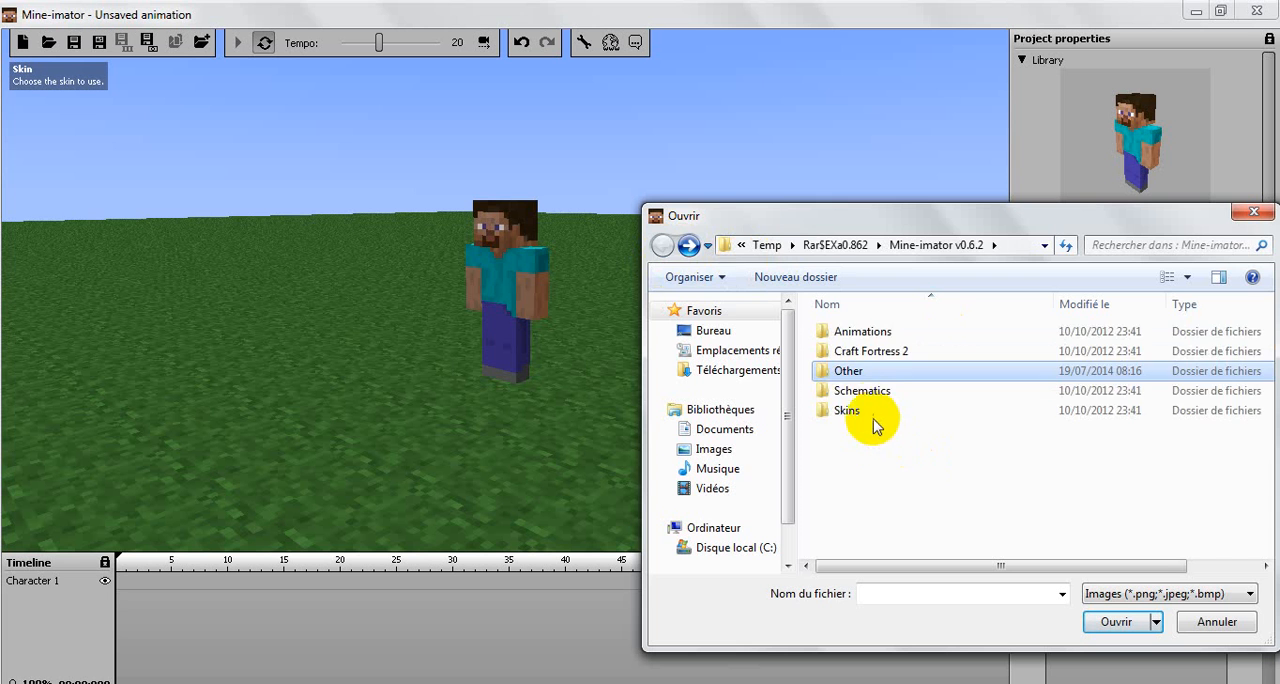
double_click(876, 391)
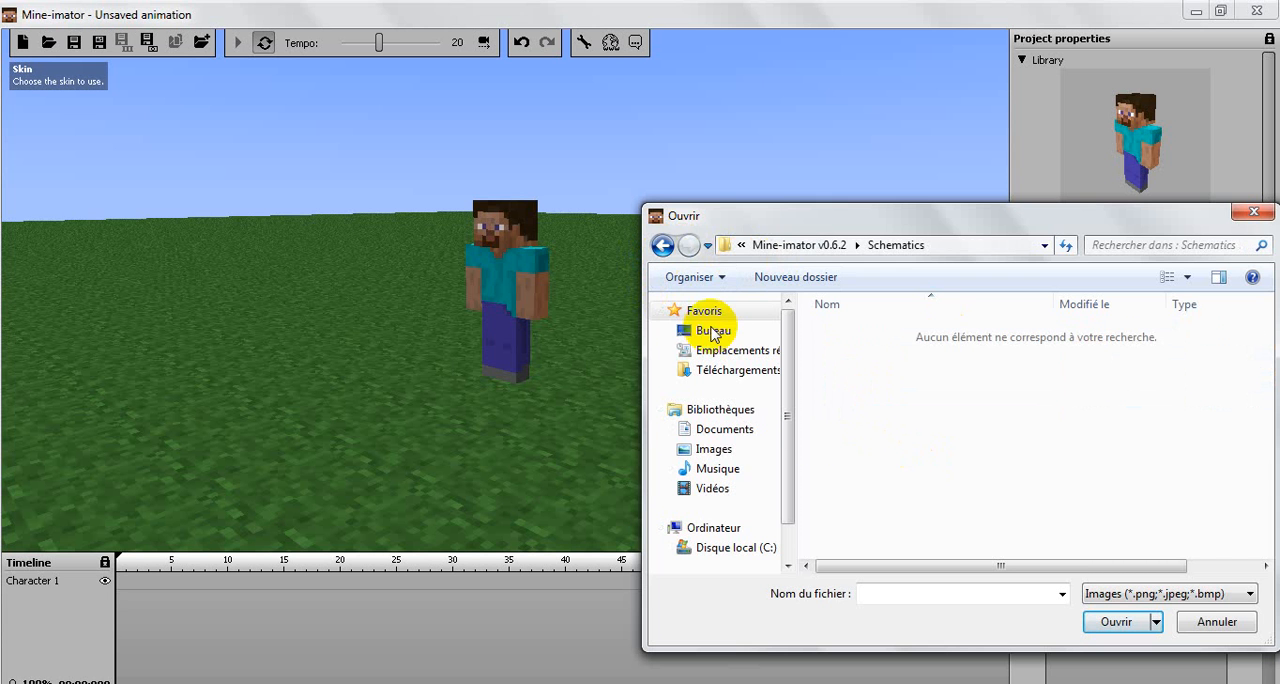
key("BackSpace")
double_click(829, 410)
scroll(832, 420, "down", 1)
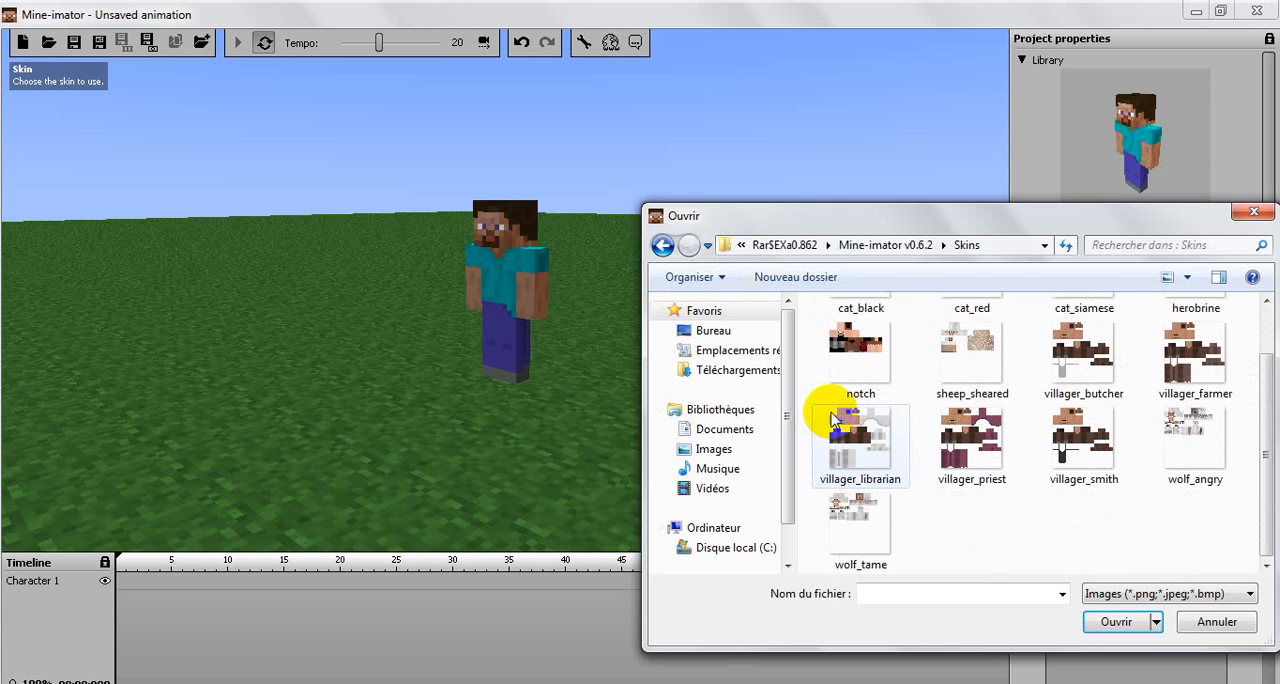
left_click(663, 246)
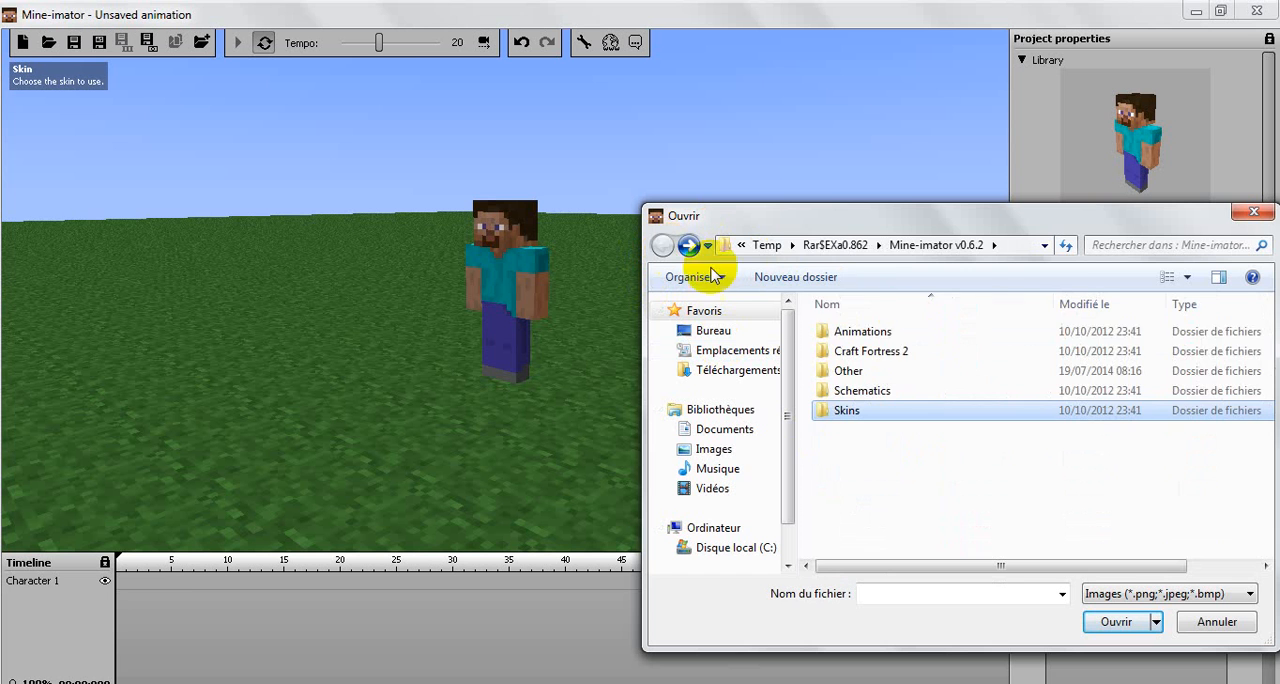
Step: Apply the bluscout skin from the Craft Fortress 2 folder to Character 1 and view the character from several angles
double_click(866, 351)
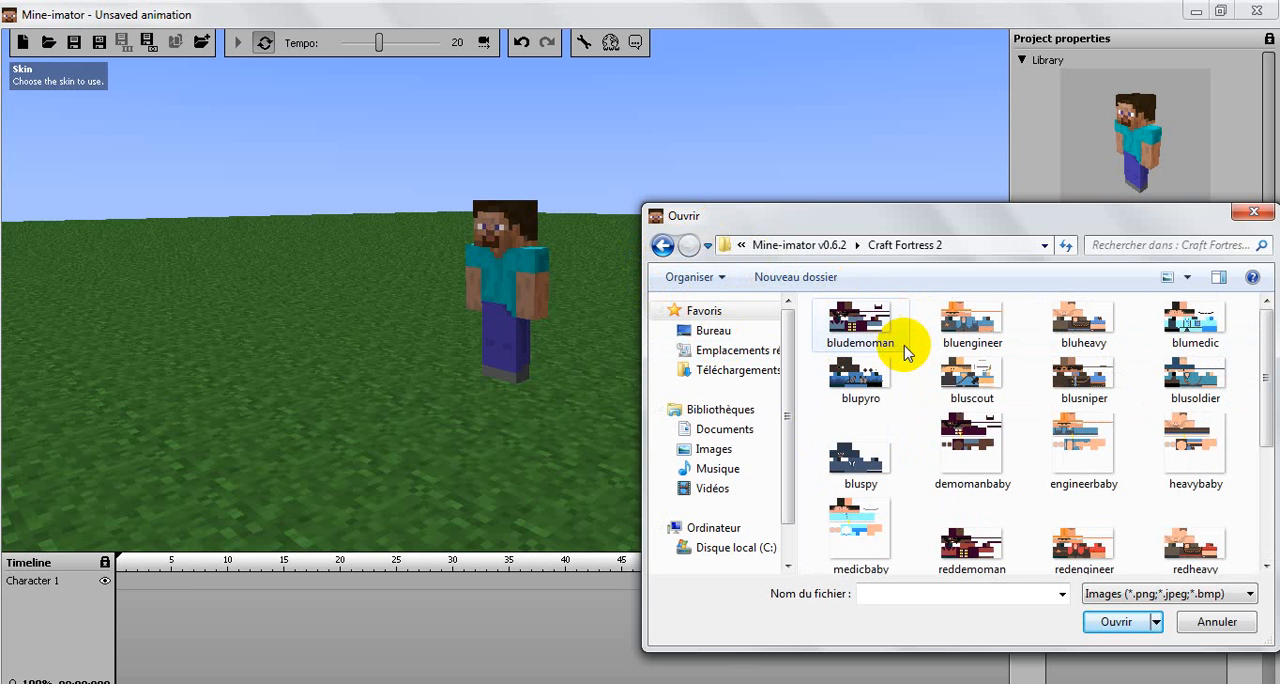
left_click(973, 397)
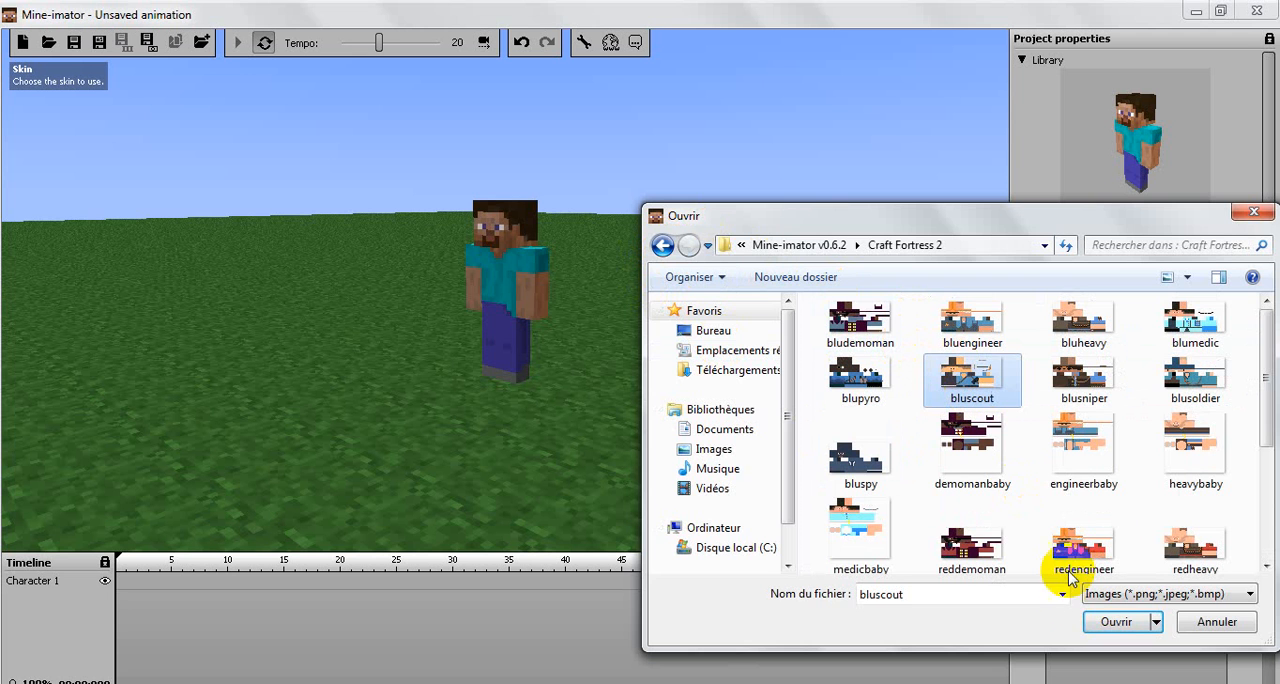
left_click(1113, 622)
right_click_drag(717, 391, 547, 361)
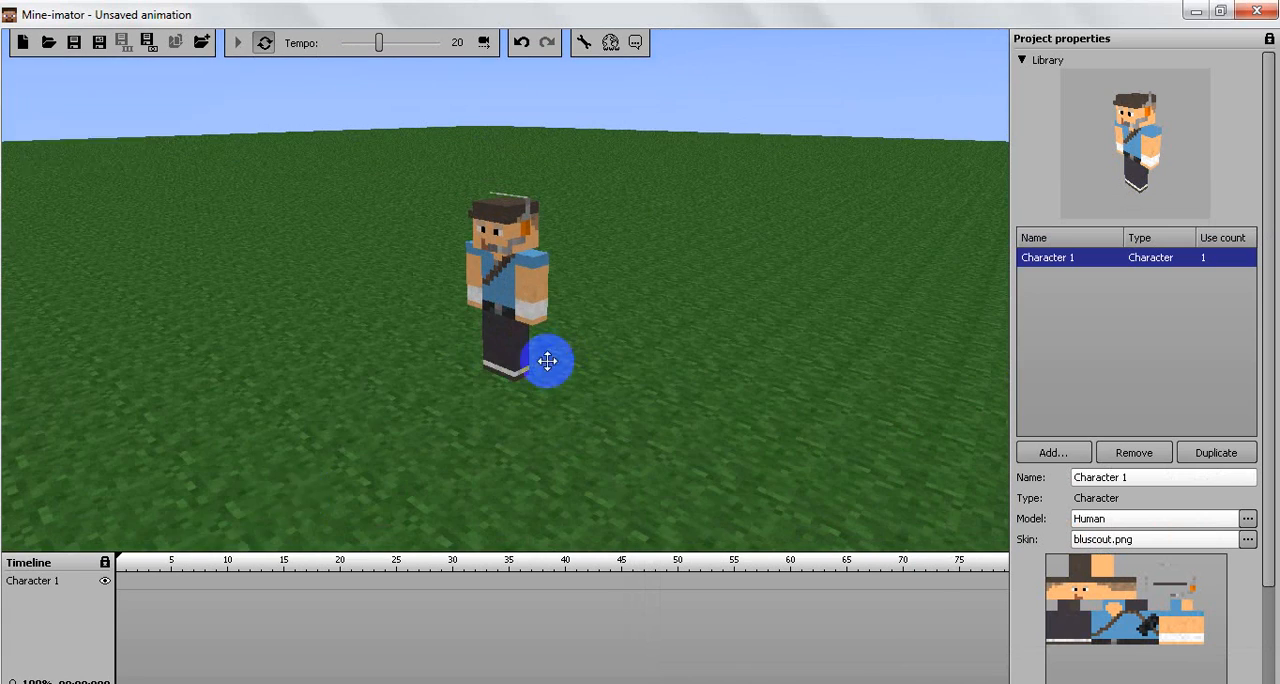
left_click_drag(491, 275, 689, 277)
left_click_drag(571, 212, 567, 224)
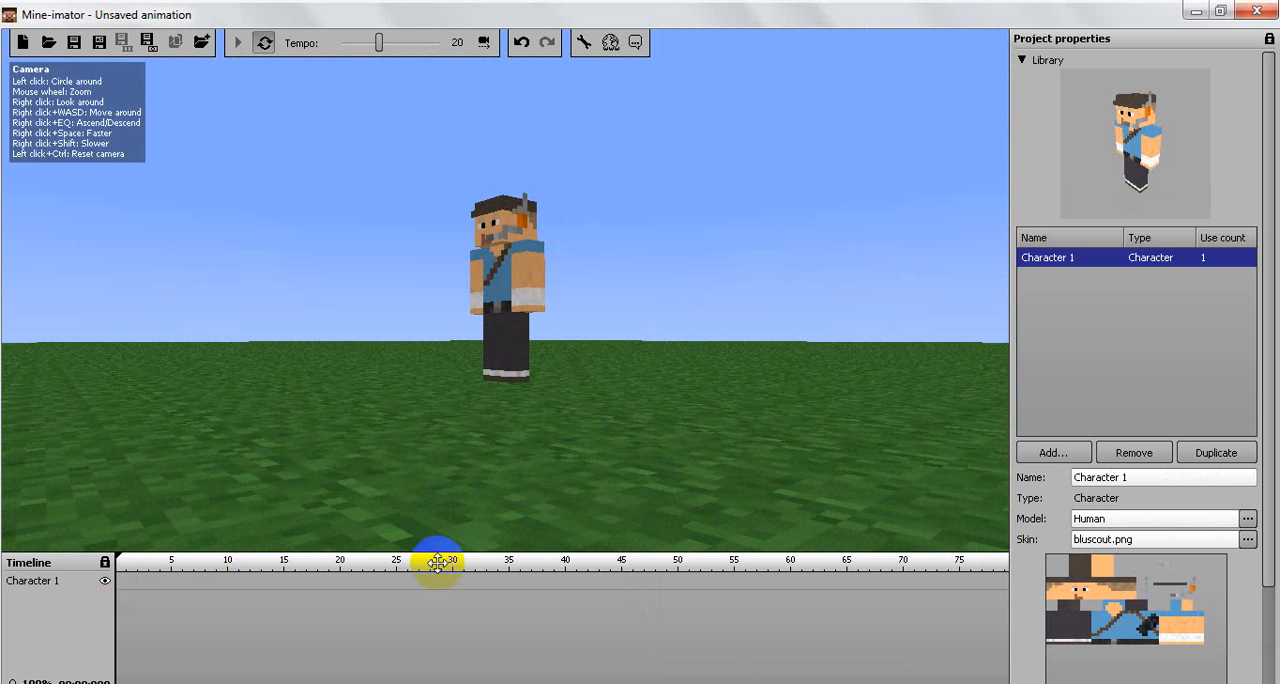
Step: Create a keyframe for Character 1 at the start of the timeline and move the whole character a short distance across the ground
left_click(117, 585)
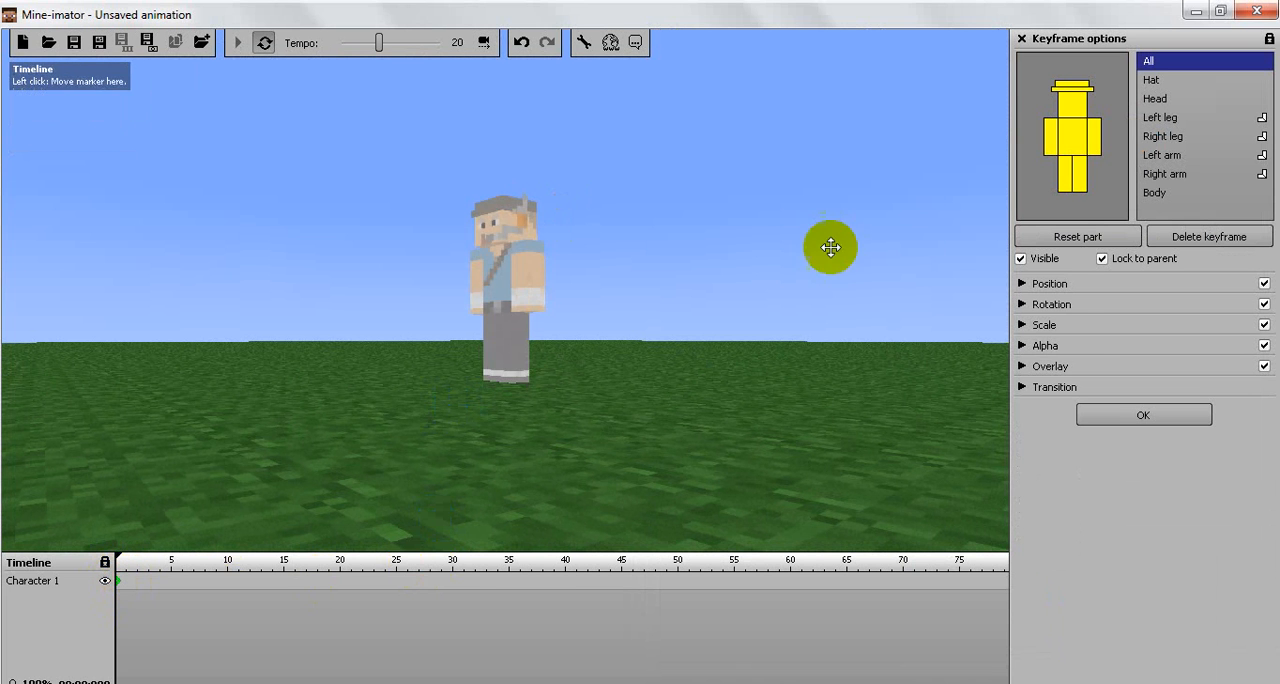
left_click(1051, 128)
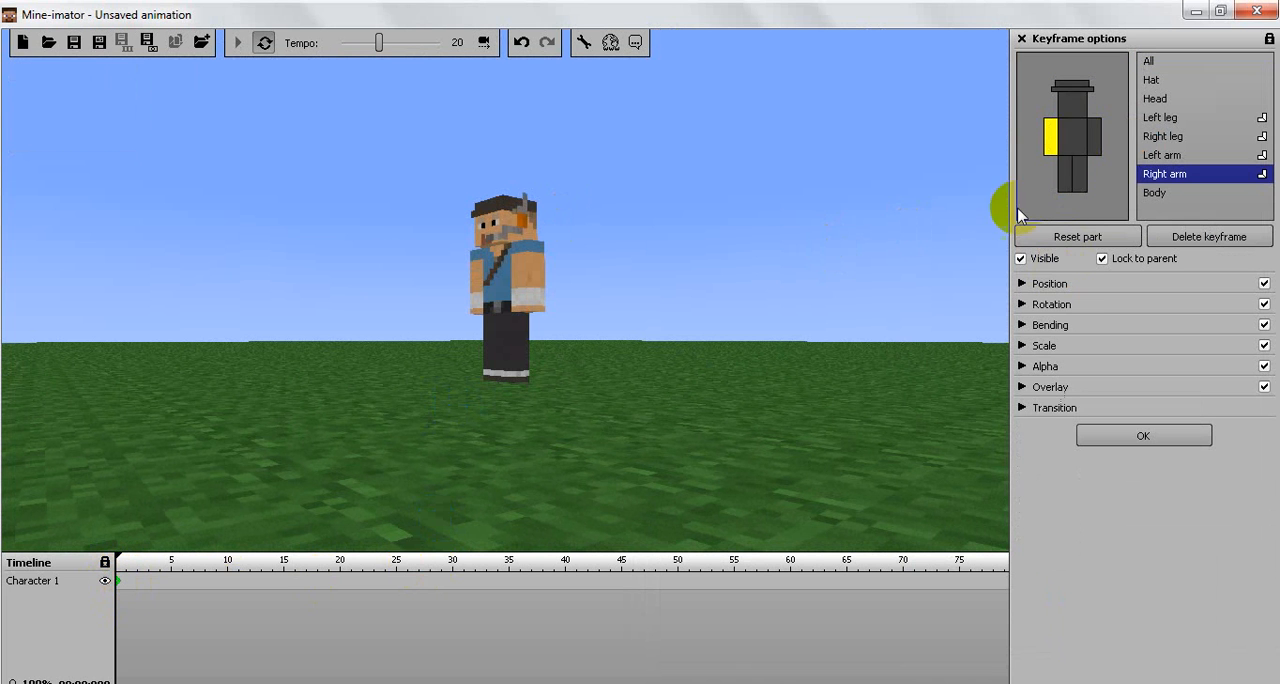
left_click(1023, 286)
left_click(591, 386)
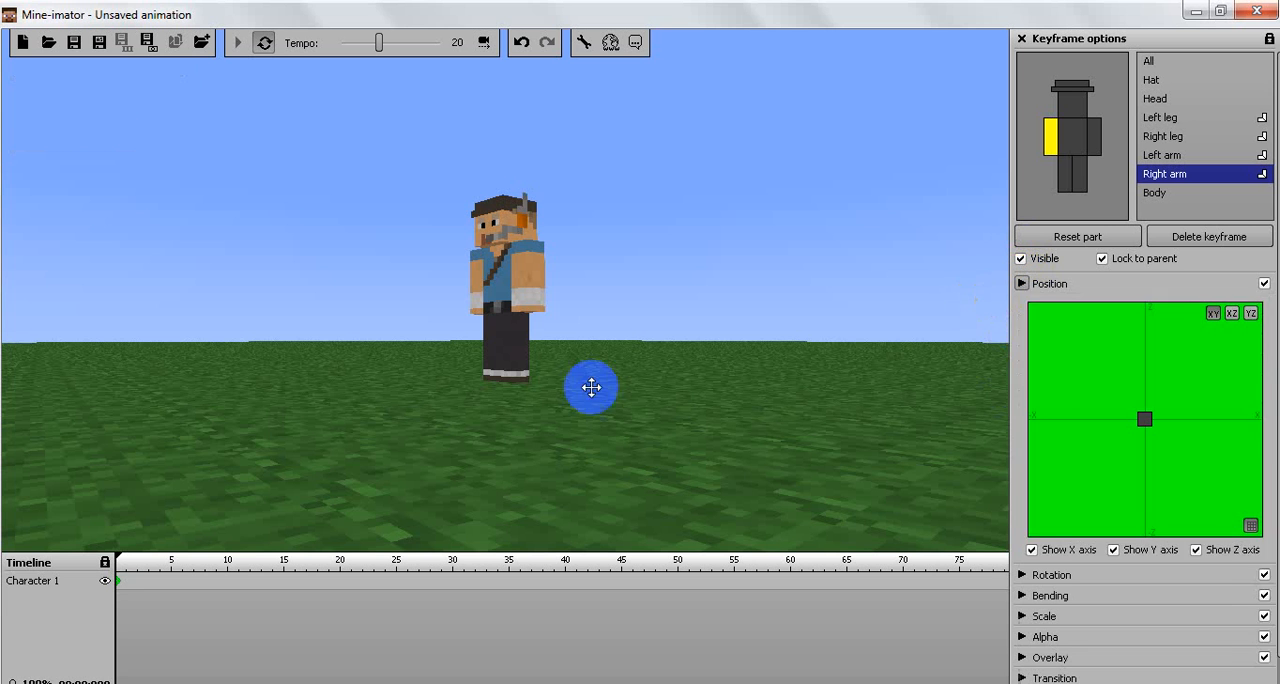
left_click_drag(580, 438, 392, 313)
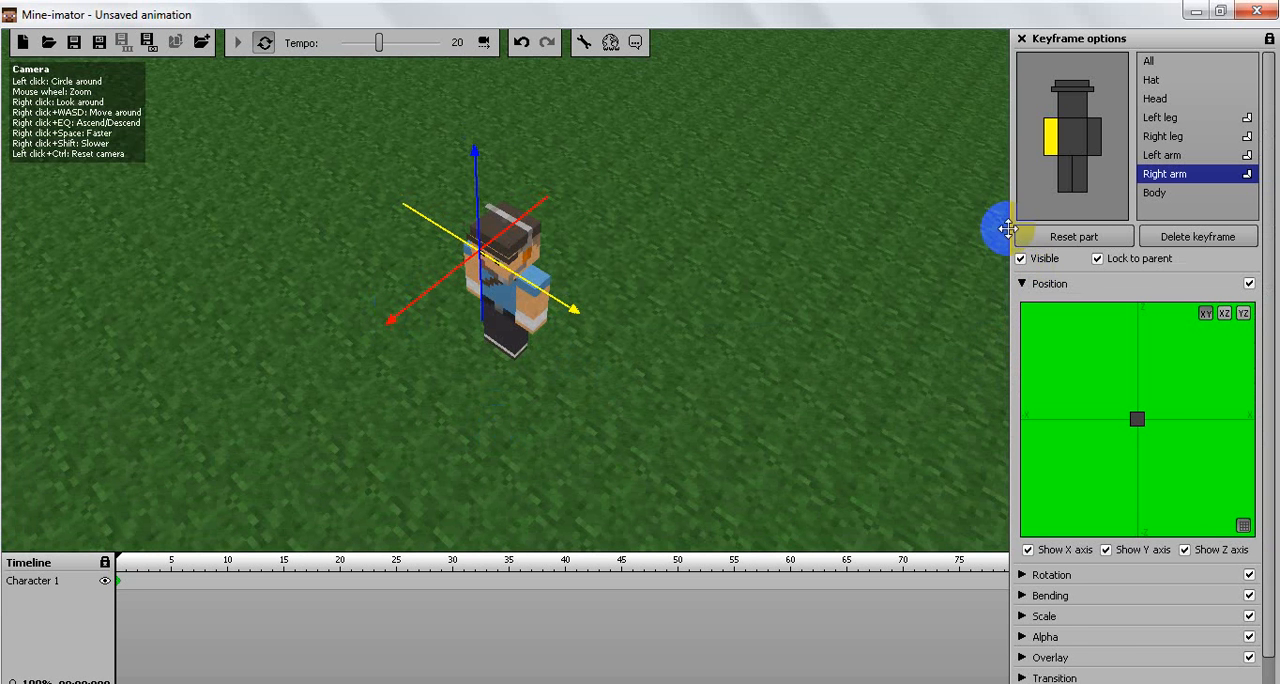
left_click(1156, 64)
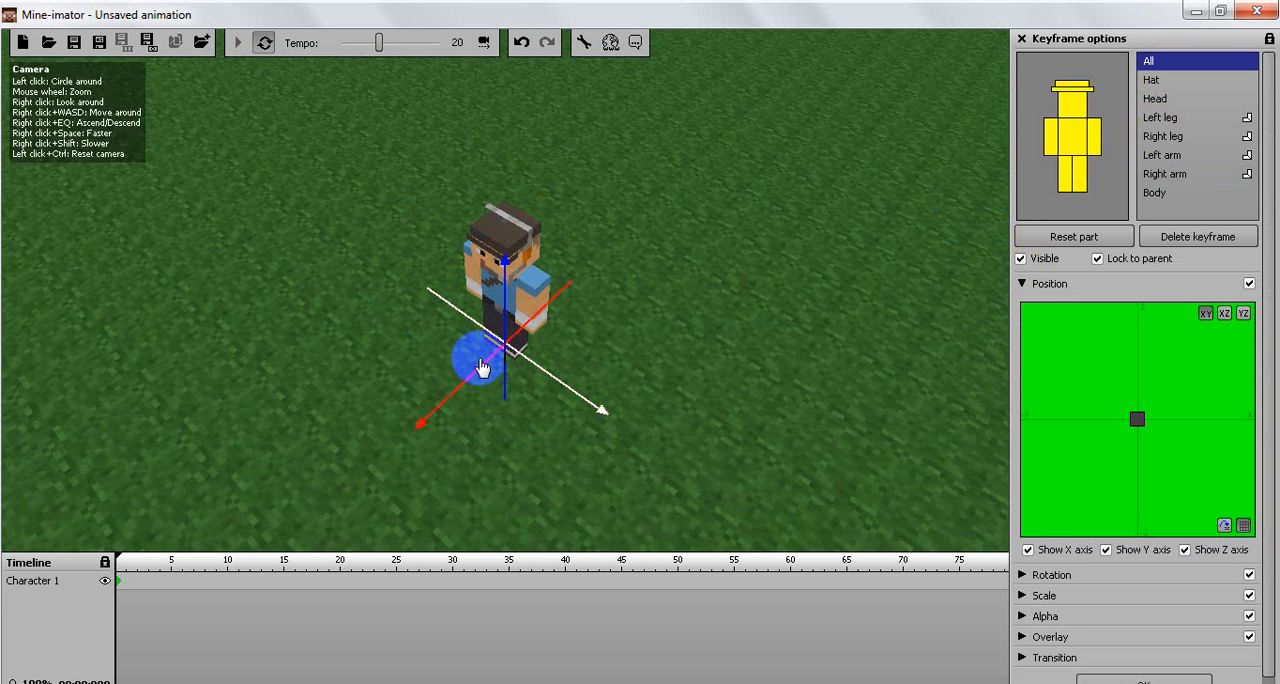
left_click_drag(386, 394, 465, 349)
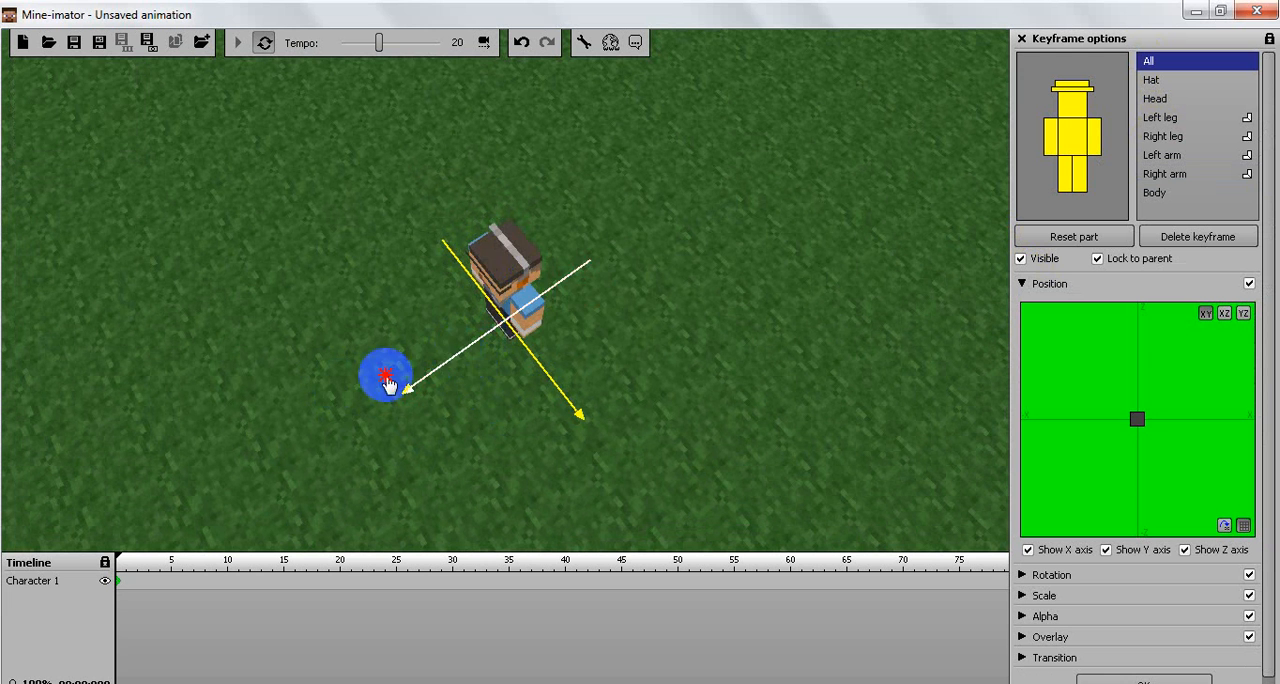
left_click_drag(386, 375, 496, 301)
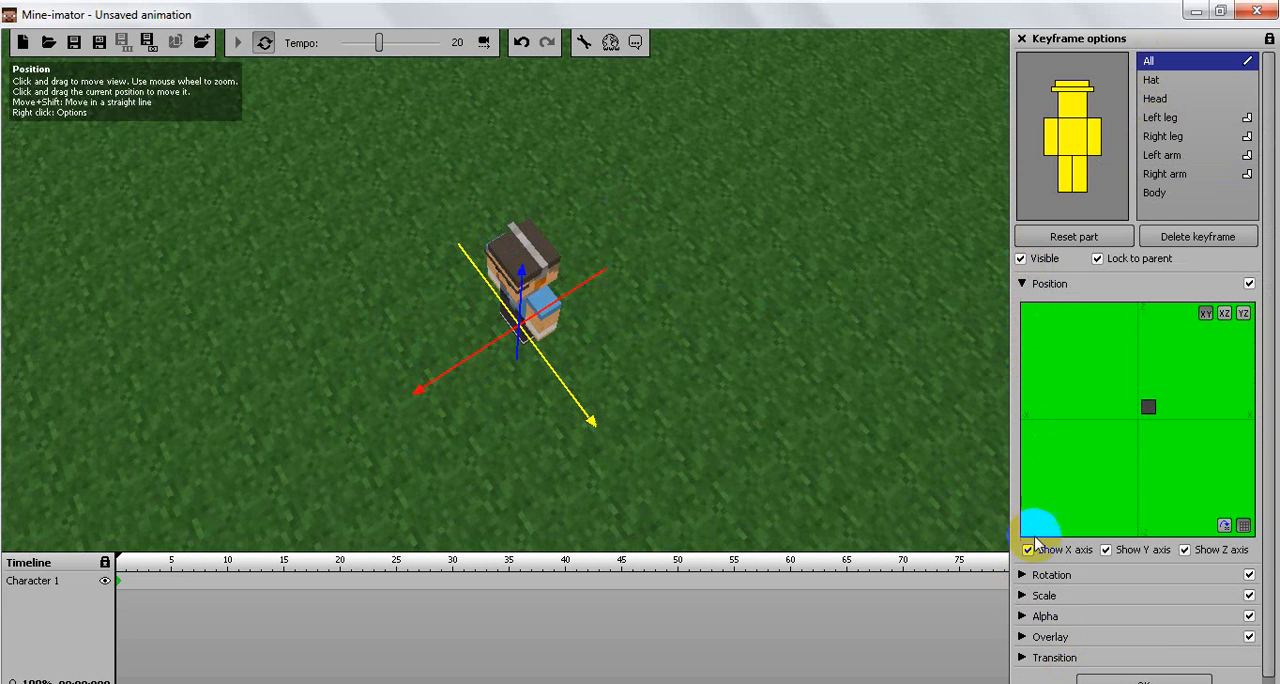
Step: Rotate the whole character about the Z axis to 458, then turn it back to 364
left_click(1022, 576)
right_click_drag(815, 445, 820, 368)
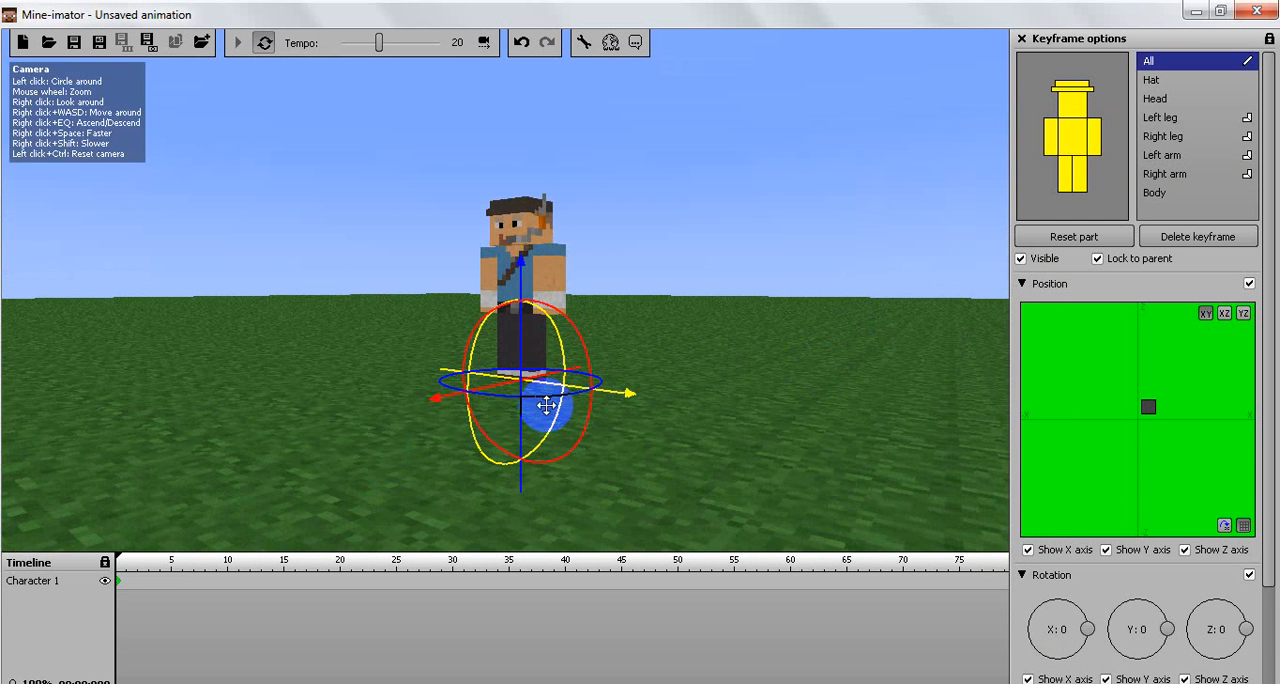
left_click_drag(551, 404, 717, 343)
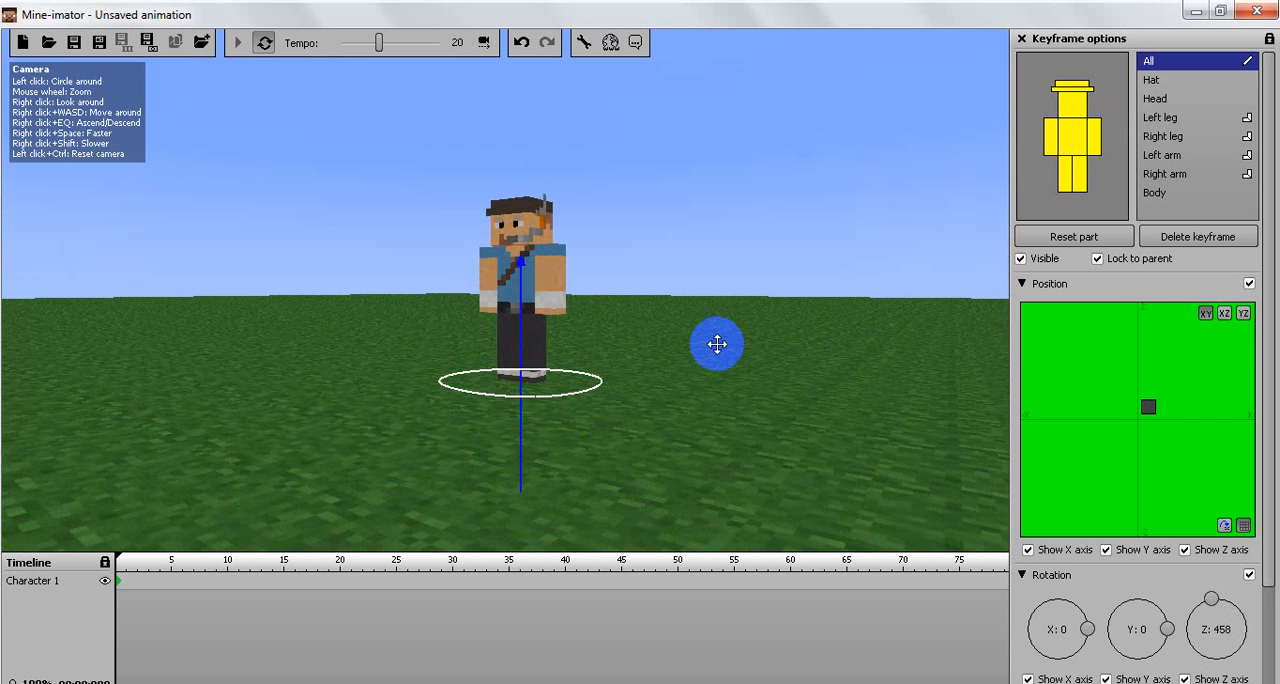
left_click_drag(566, 398, 513, 403)
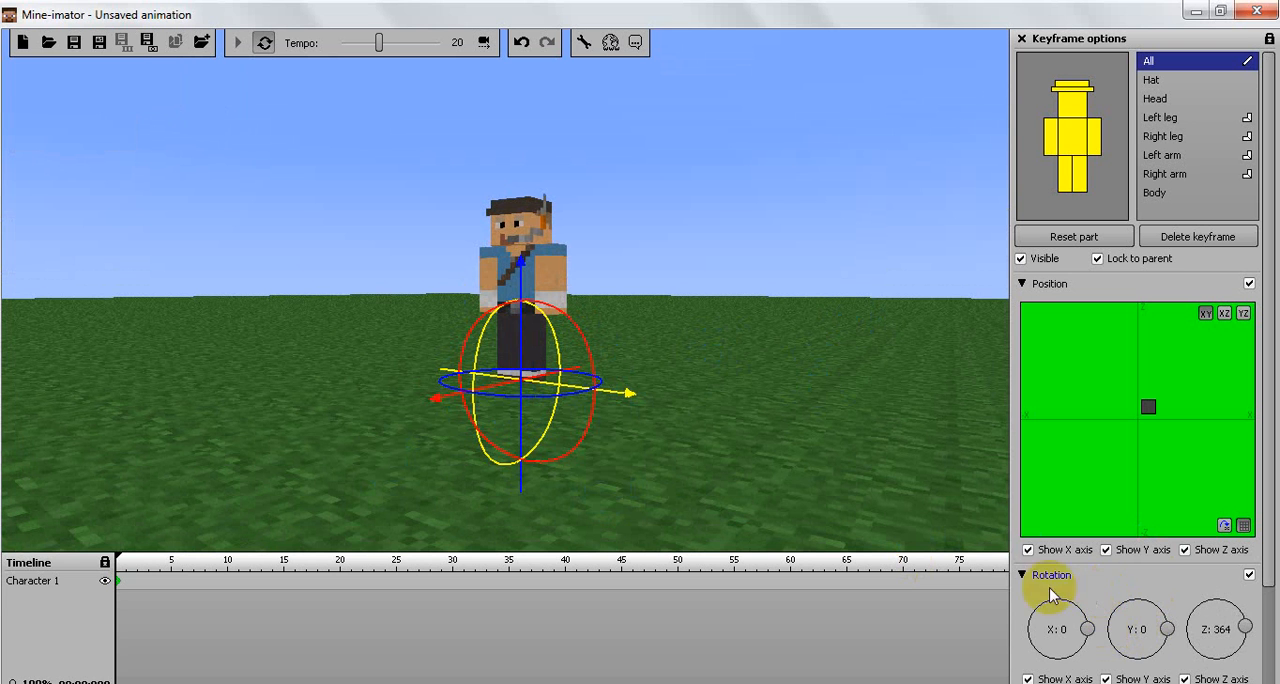
left_click(1023, 576)
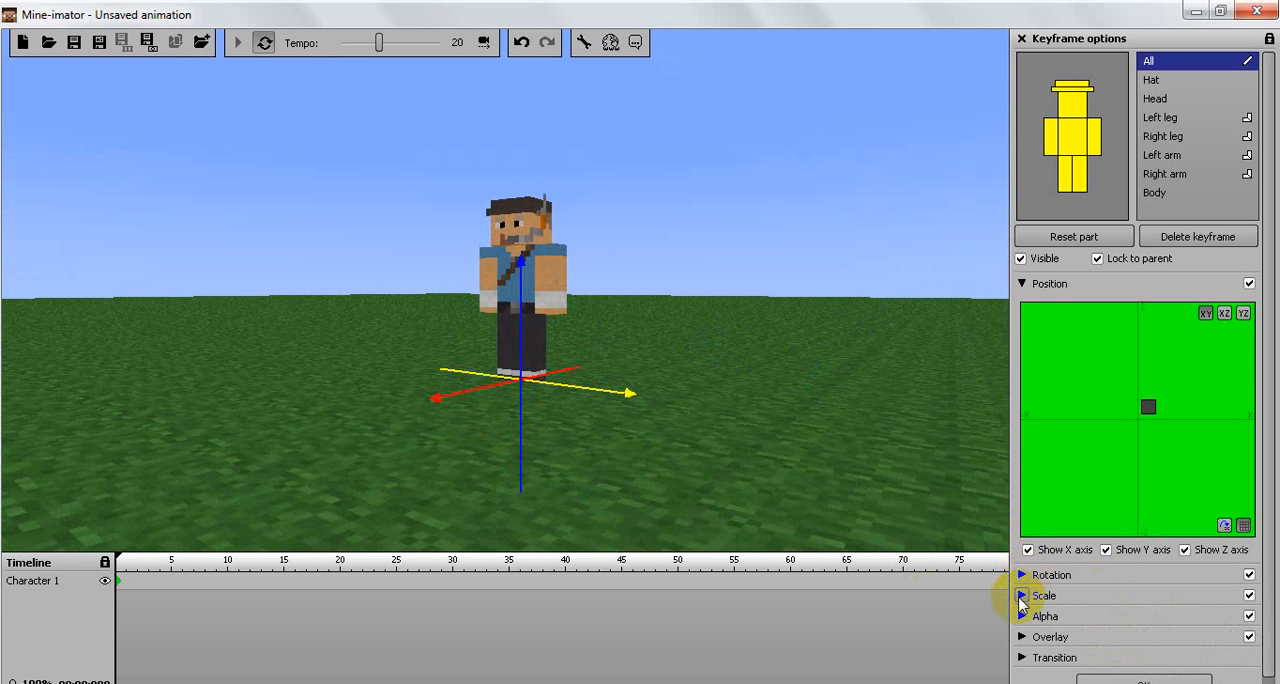
Step: Scale the whole character up to x3.6, then reduce its scale to x1.01
left_click(1022, 597)
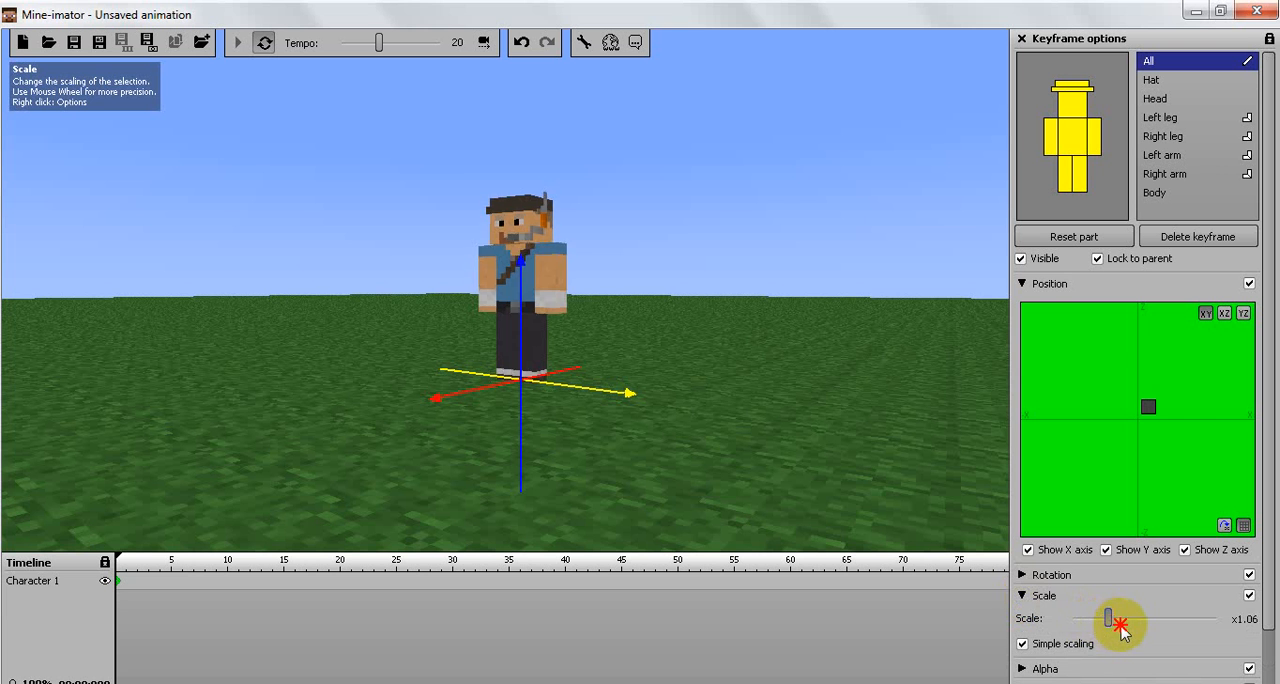
left_click_drag(1120, 625, 1205, 622)
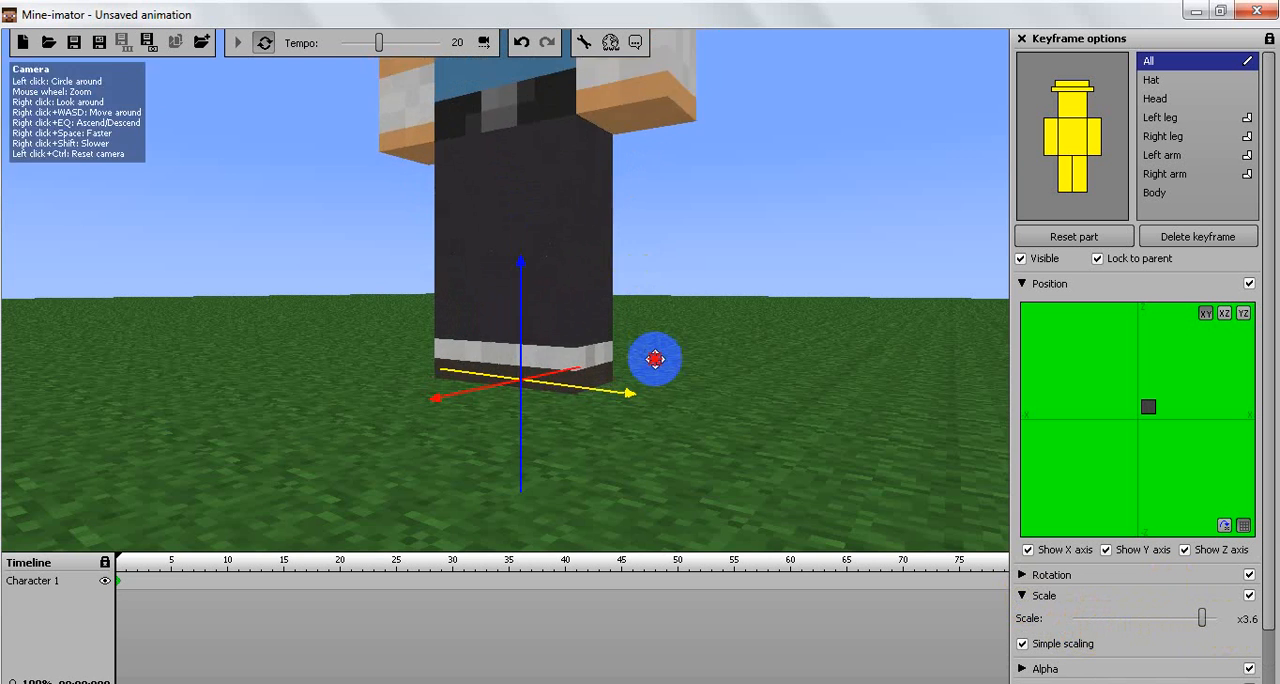
left_click_drag(655, 358, 652, 304)
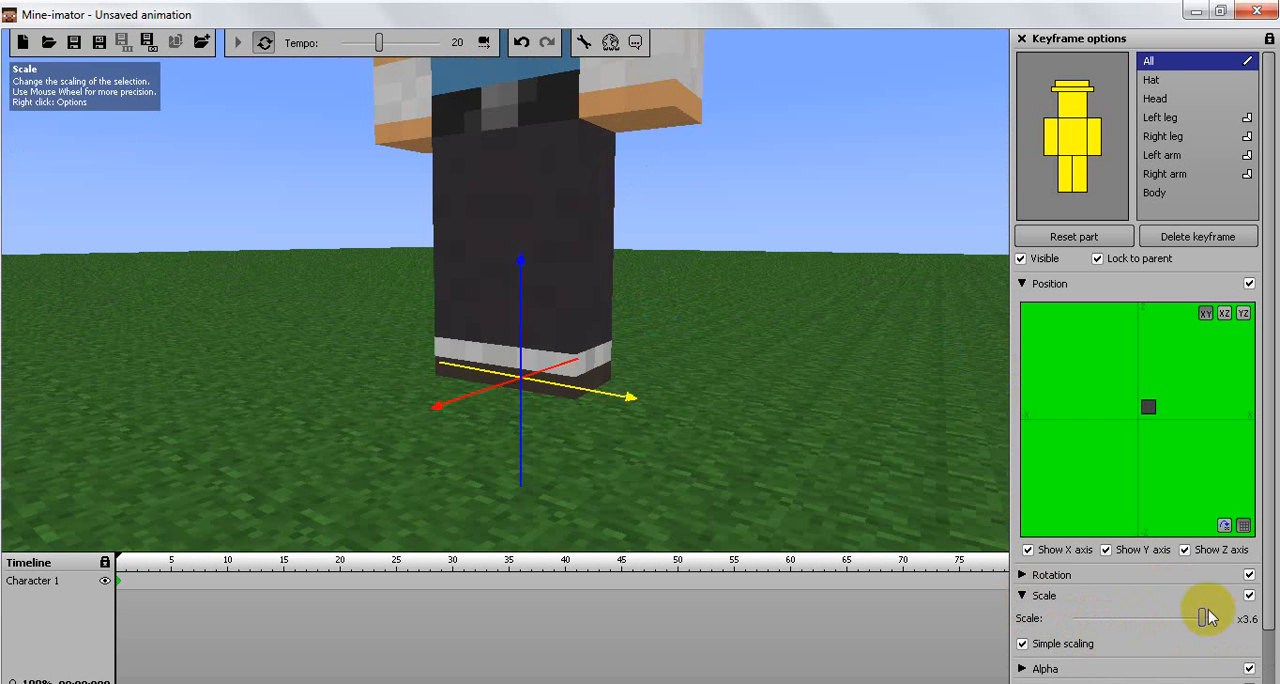
left_click_drag(1187, 618, 1158, 620)
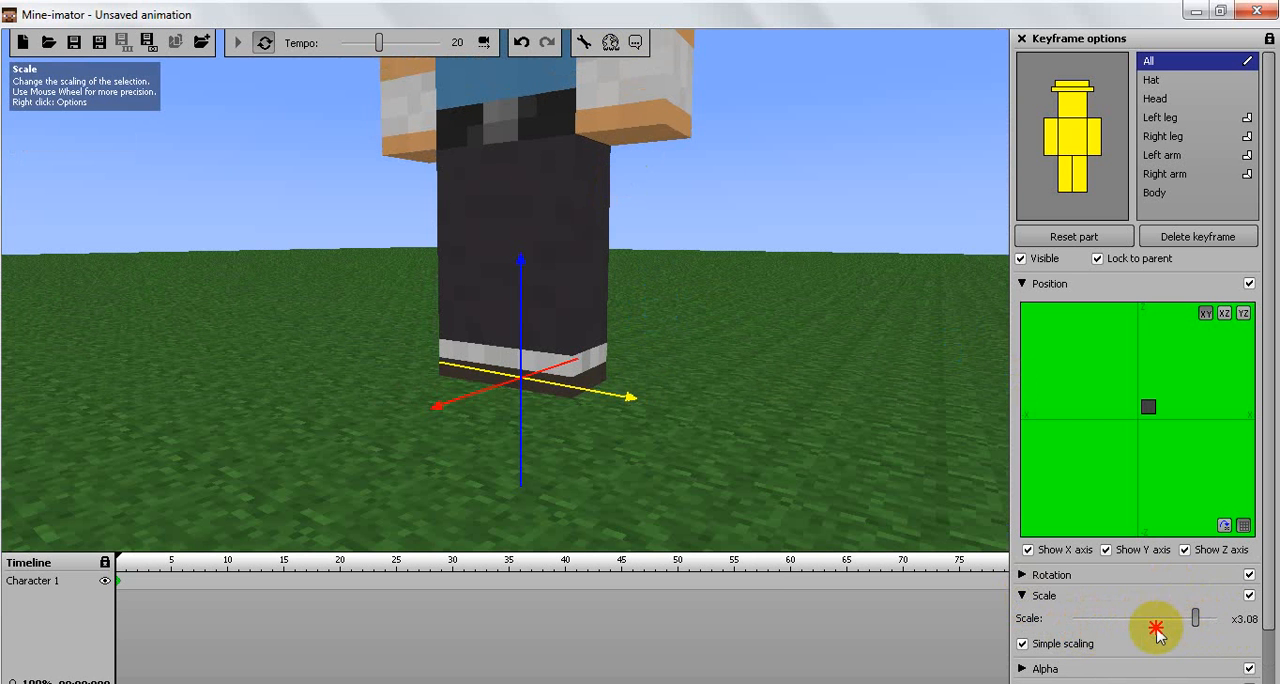
left_click_drag(1156, 628, 1110, 621)
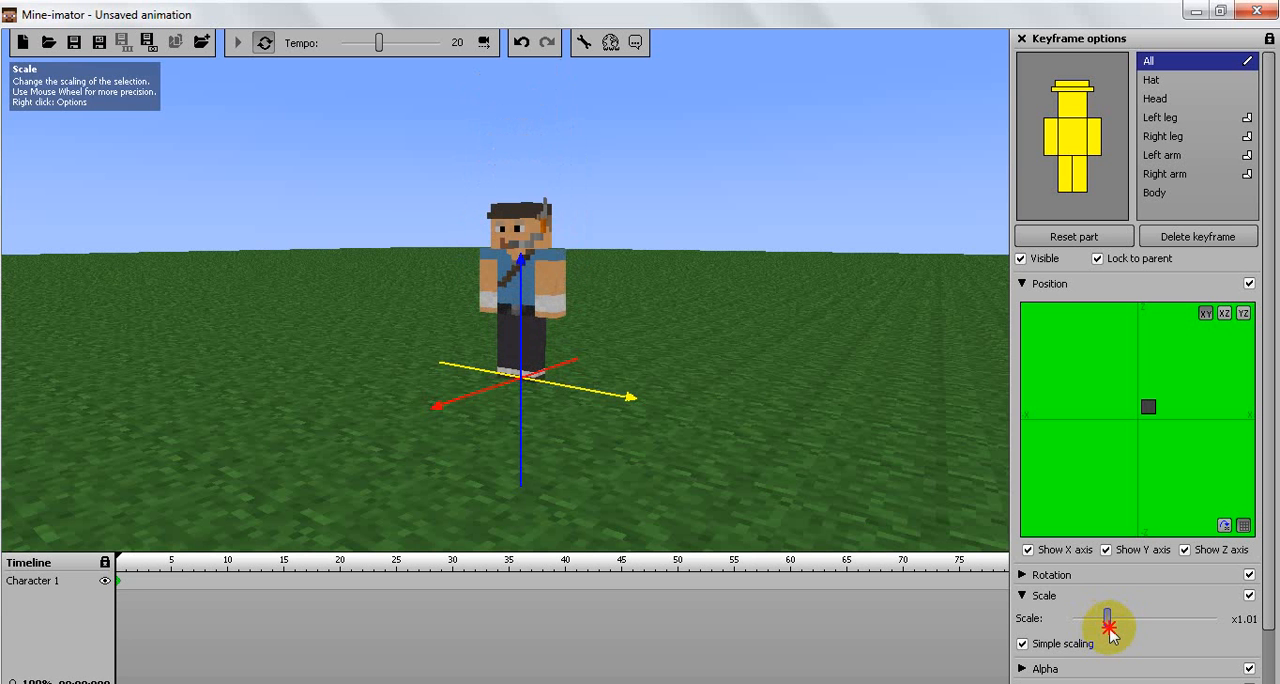
right_click_drag(754, 471, 612, 473)
left_click_drag(612, 474, 700, 473)
left_click(826, 460)
left_click_drag(875, 462, 960, 380)
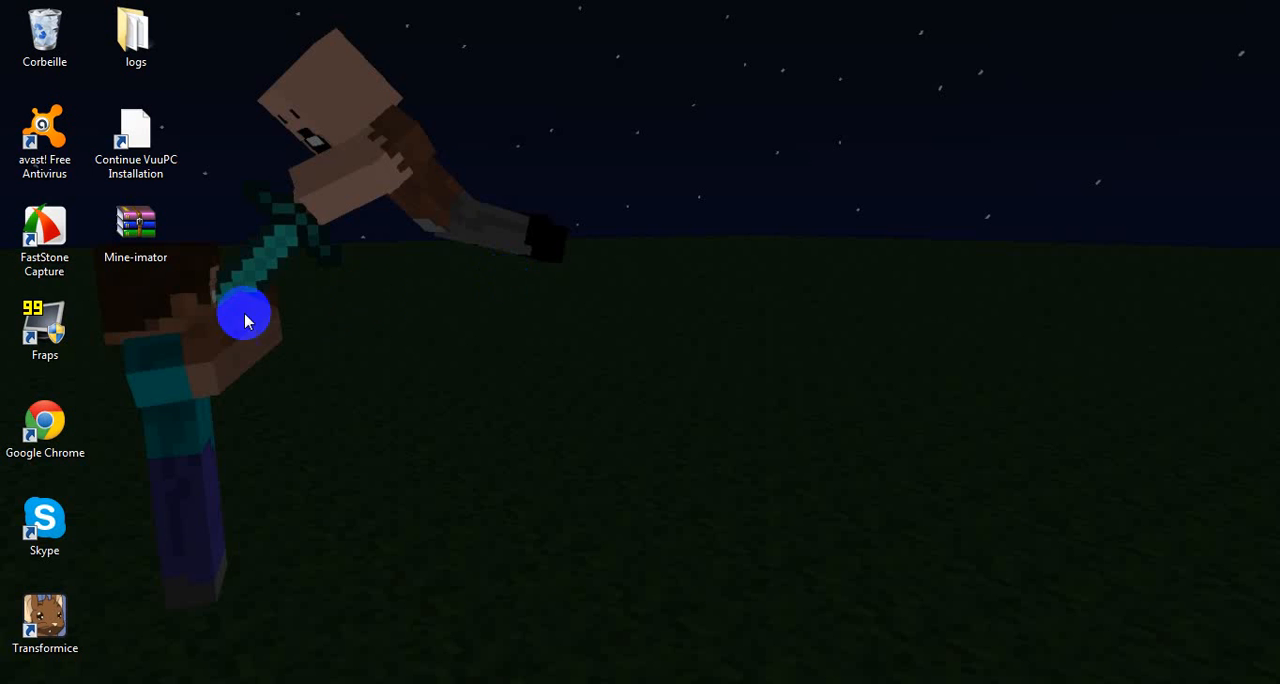
left_click_drag(368, 298, 377, 392)
left_click(462, 200)
left_click_drag(462, 200, 595, 294)
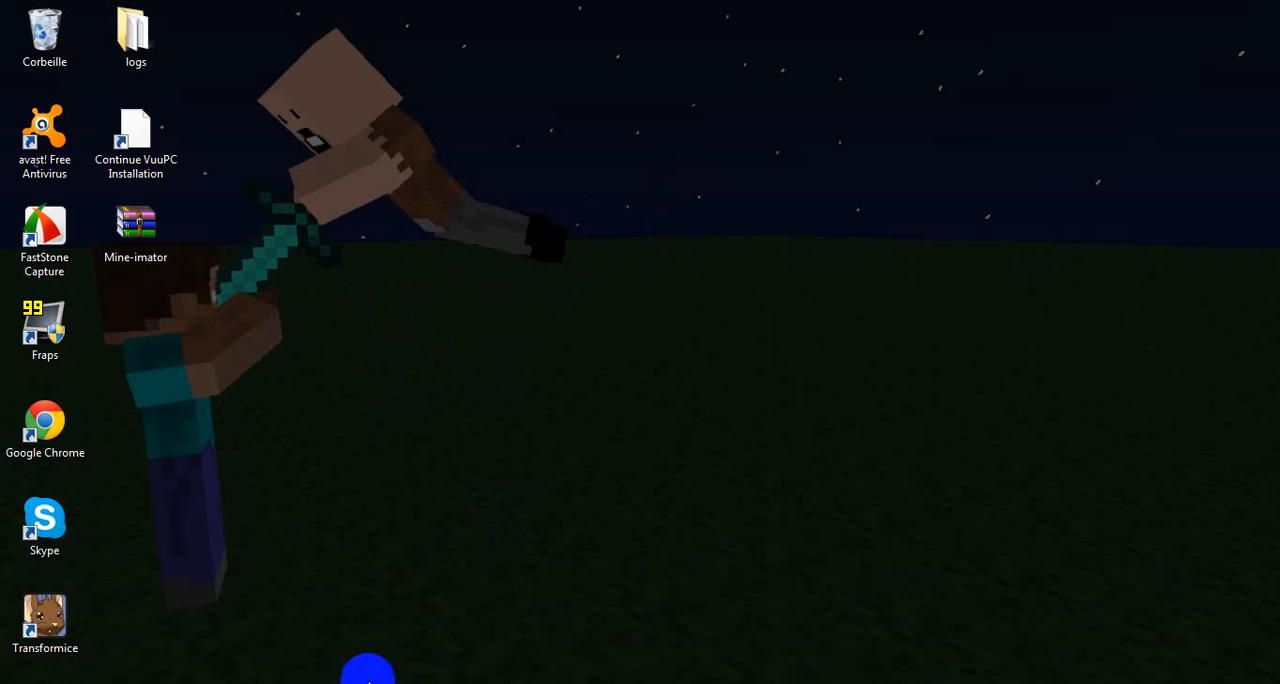
left_click(357, 683)
left_click_drag(558, 444, 279, 499)
left_click_drag(252, 525, 620, 525)
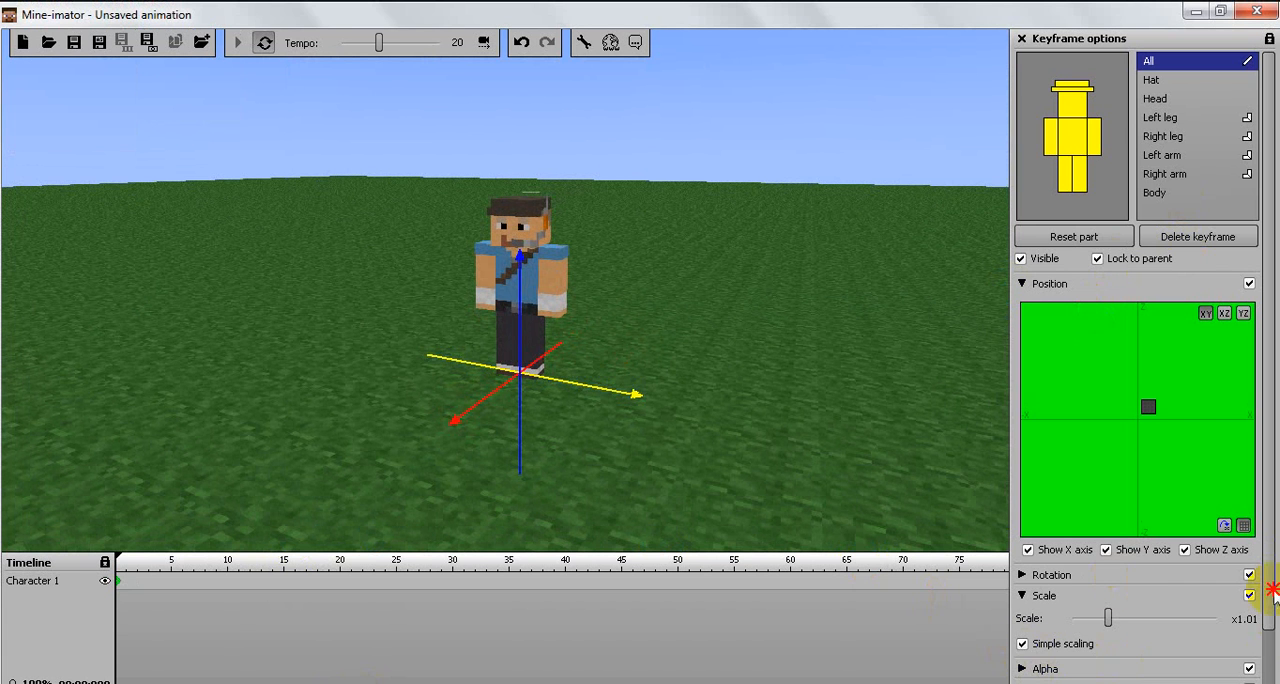
Step: Confirm the character's keyframe settings and add an item set to the diamond sword
left_click_drag(1271, 571, 1268, 633)
left_click(1133, 672)
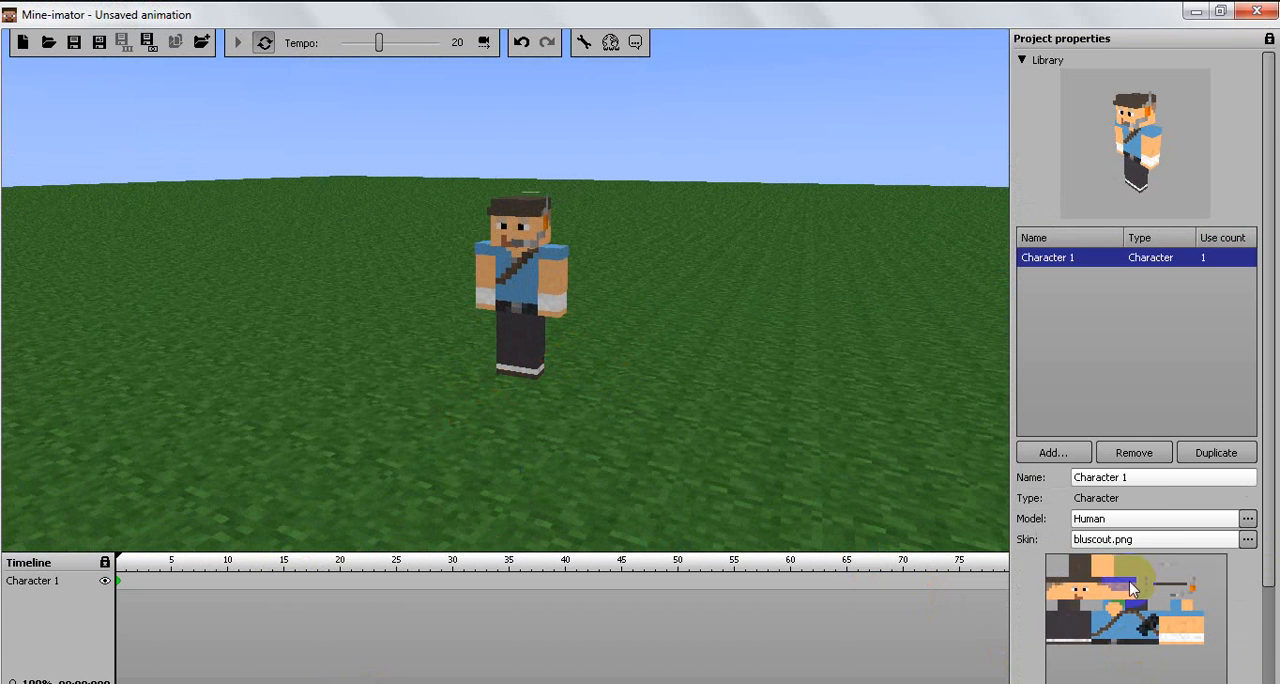
left_click(1070, 456)
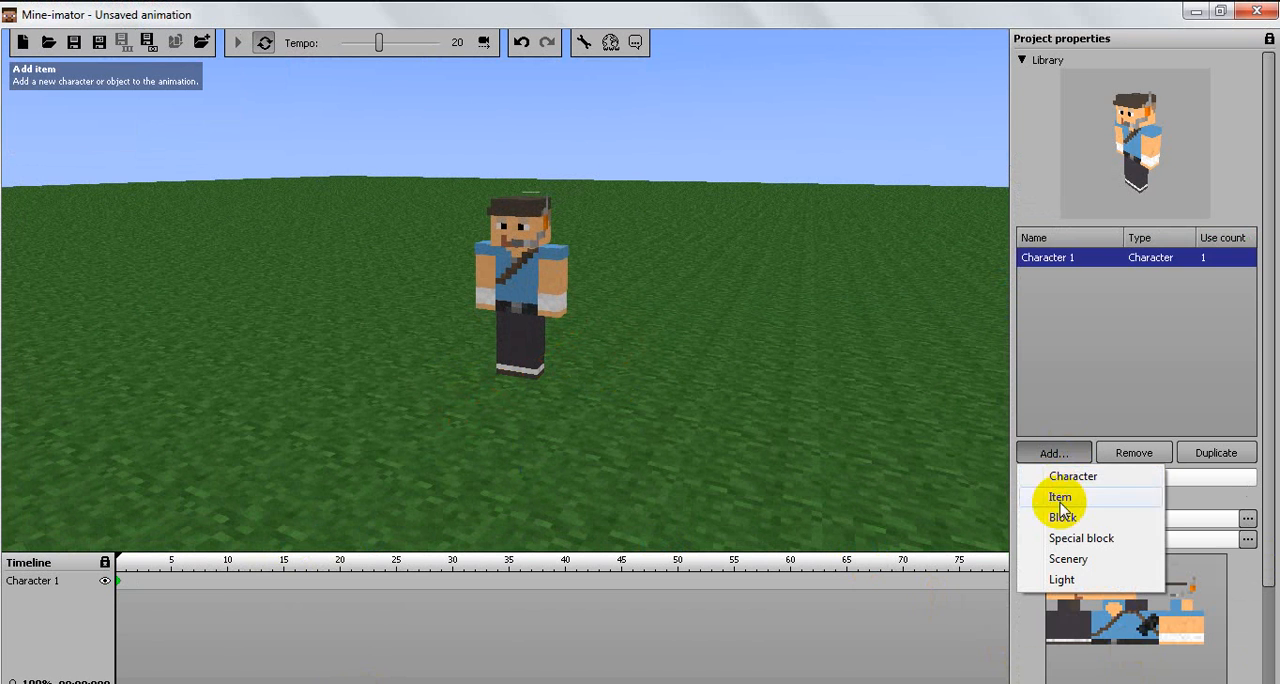
left_click(1063, 497)
left_click(1066, 606)
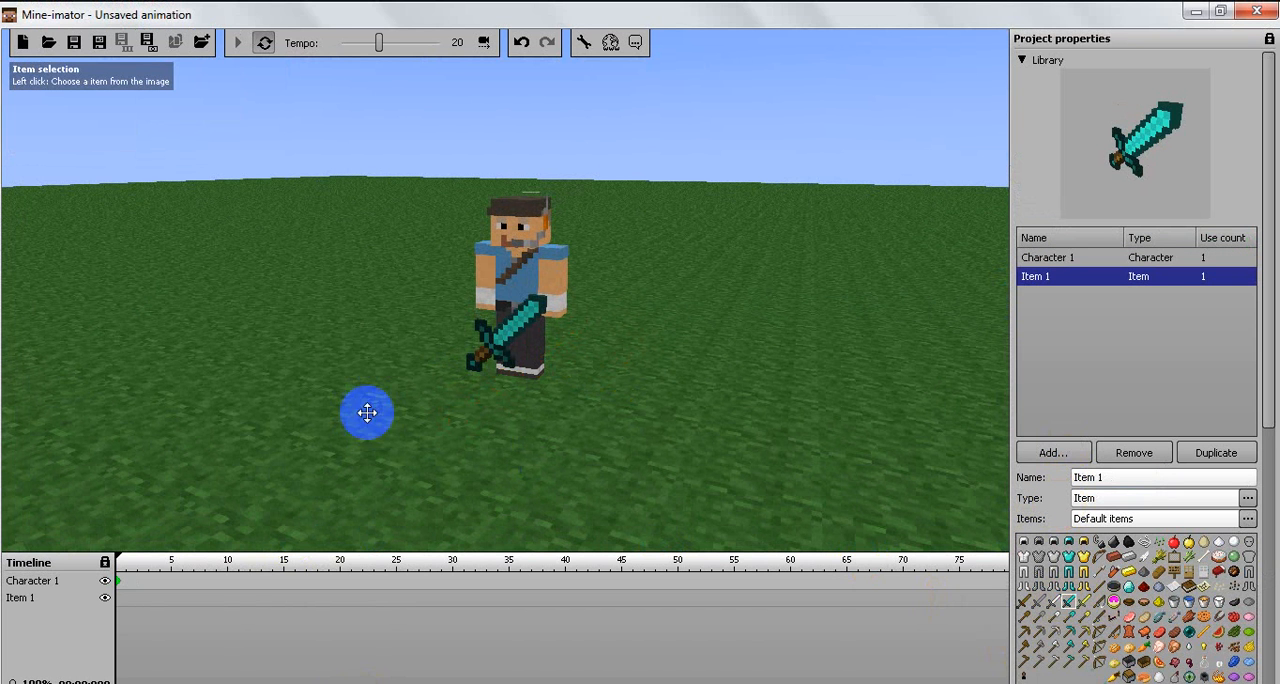
Step: Create a starting keyframe for Item 1, rotate the sword to Y -140 and Z 2, and move it toward the character's right hand
left_click(117, 599)
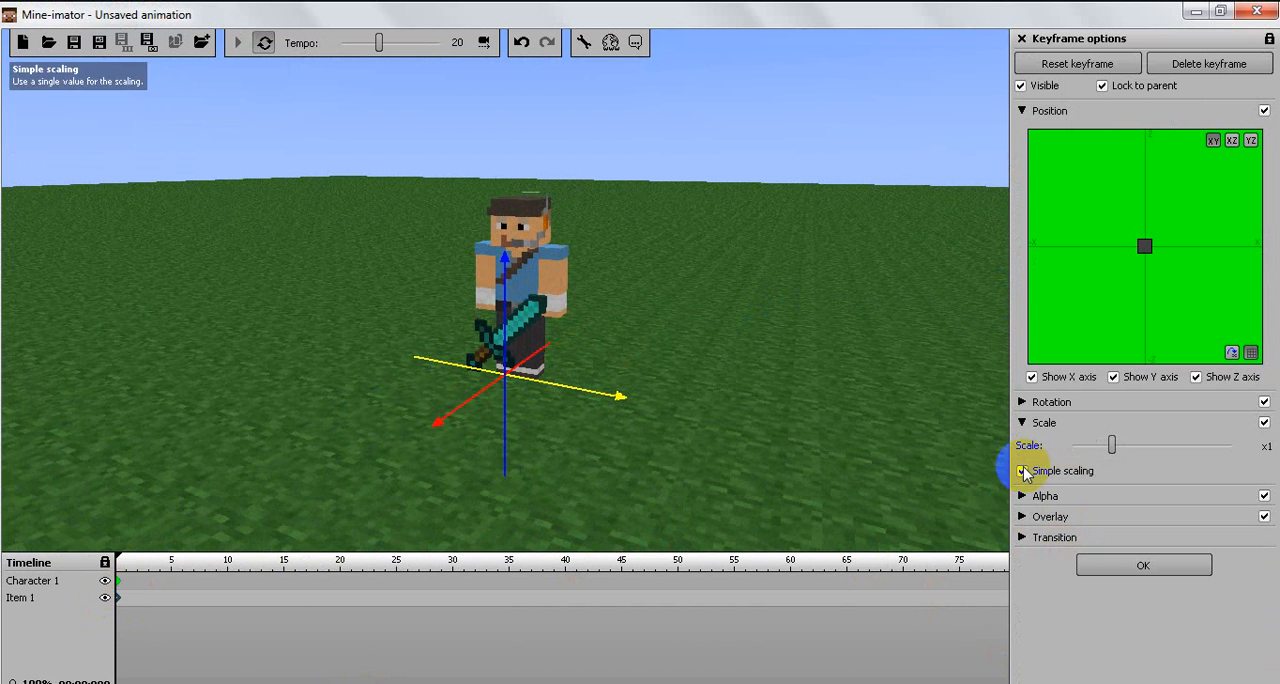
left_click(1022, 422)
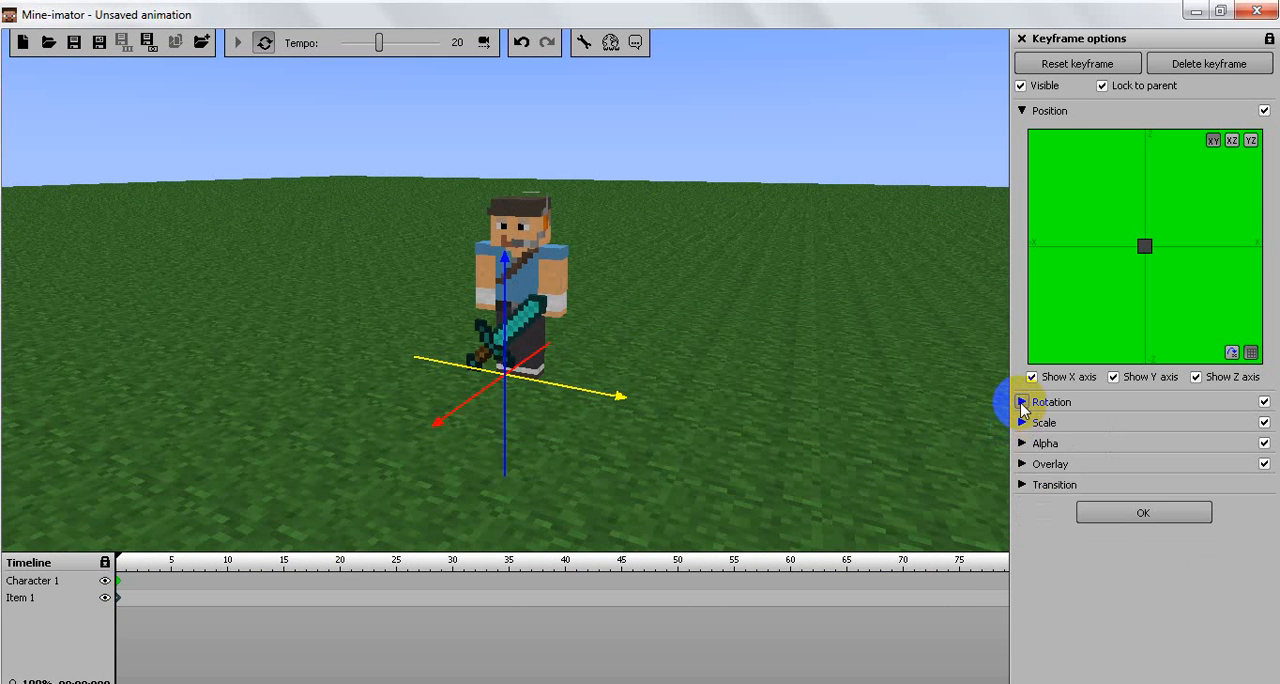
left_click(1022, 402)
middle_click_drag(586, 357, 571, 349)
left_click_drag(571, 349, 490, 427)
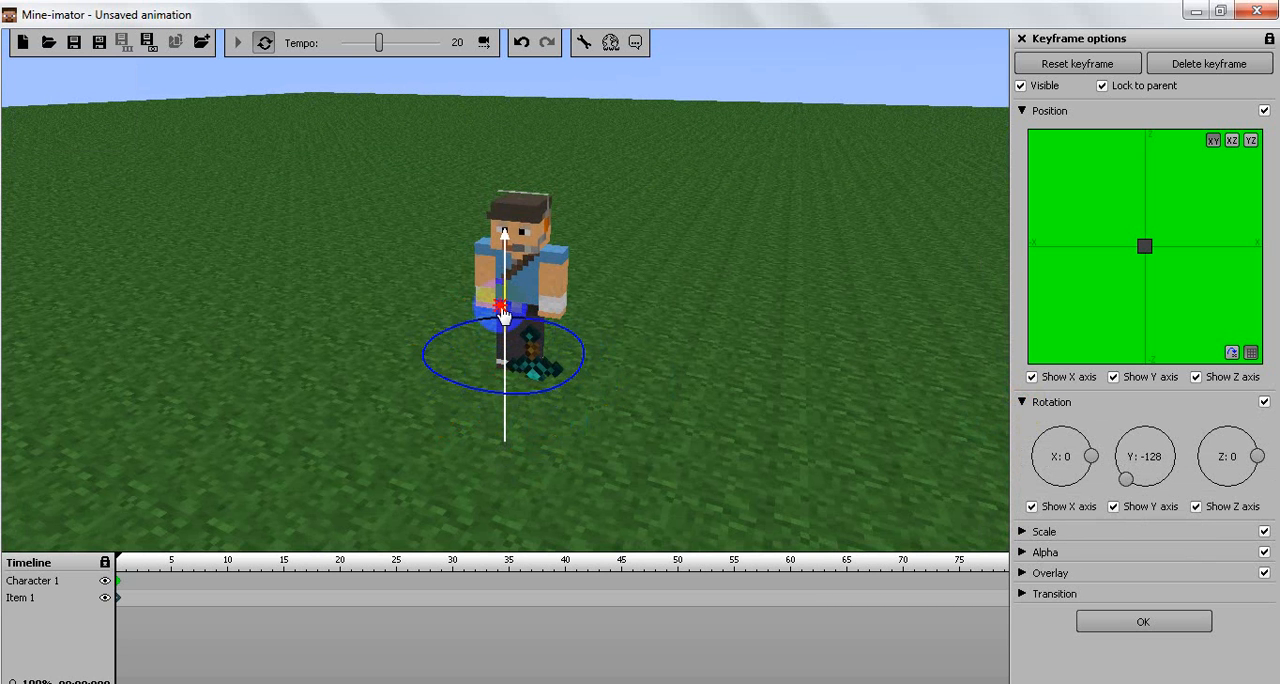
mouse_move(486, 343)
left_mouse_down()
mouse_move(450, 332)
mouse_move(462, 365)
mouse_move(571, 320)
mouse_move(481, 320)
mouse_move(475, 304)
left_mouse_up()
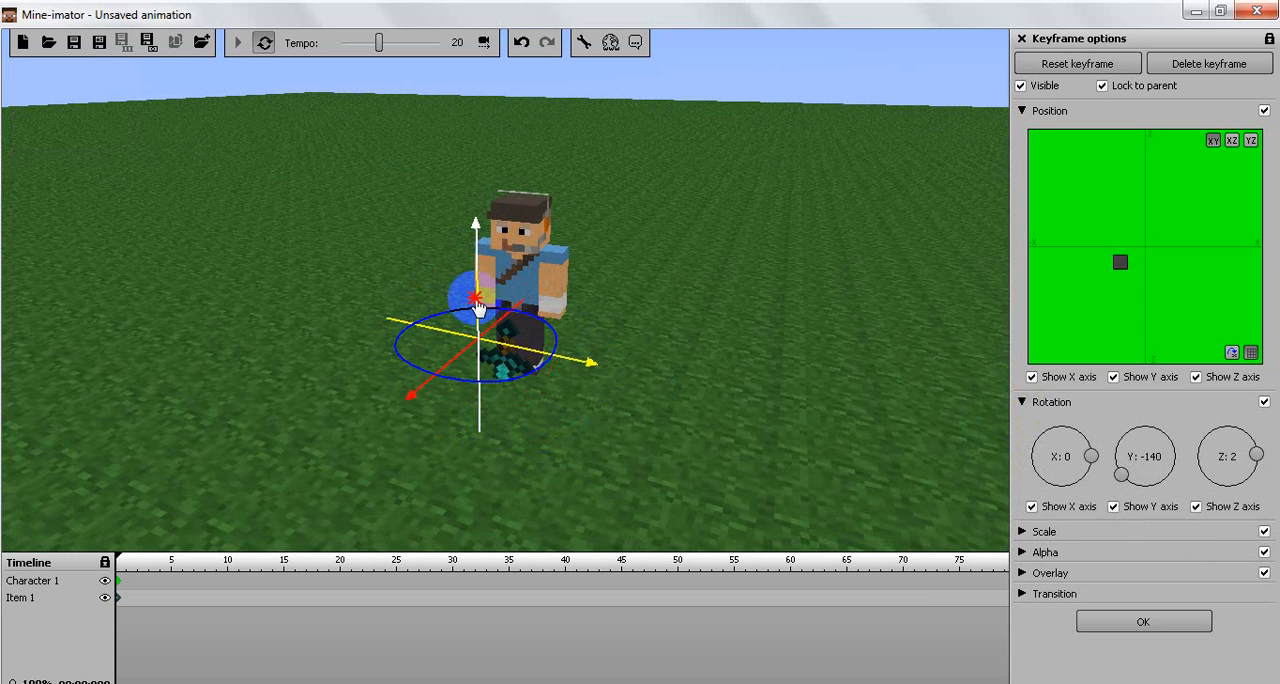
right_click_drag(634, 503, 812, 512)
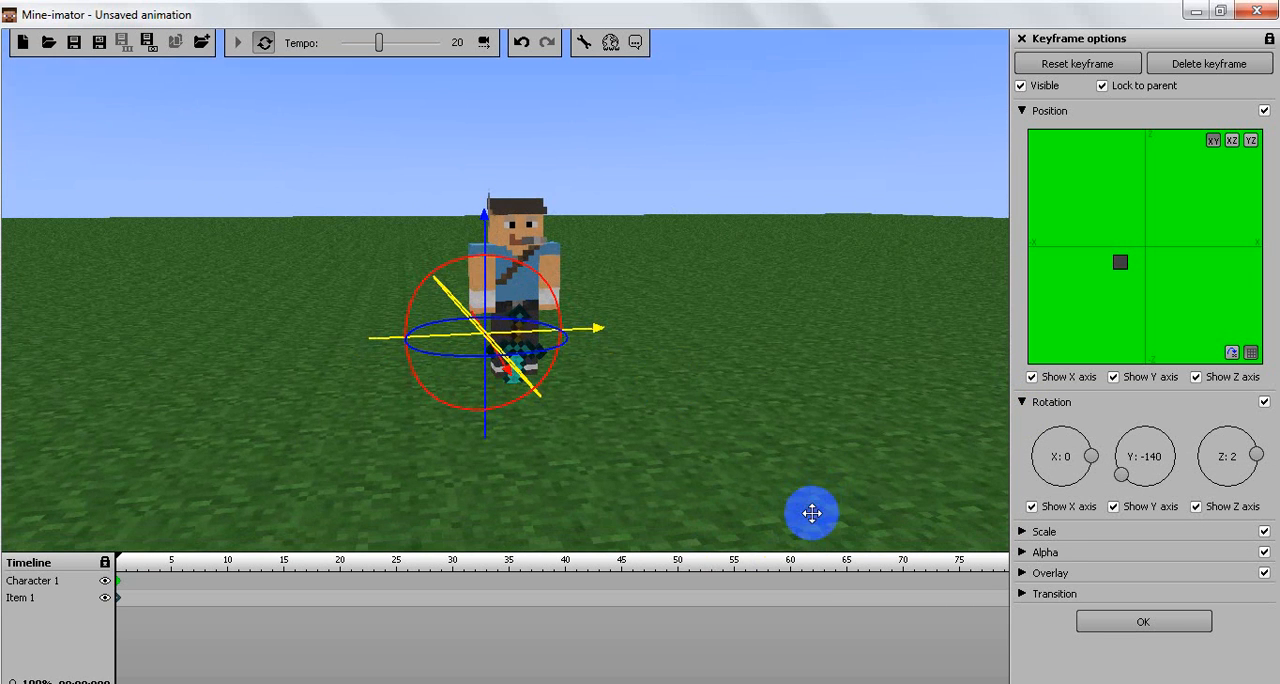
left_click_drag(468, 265, 475, 275)
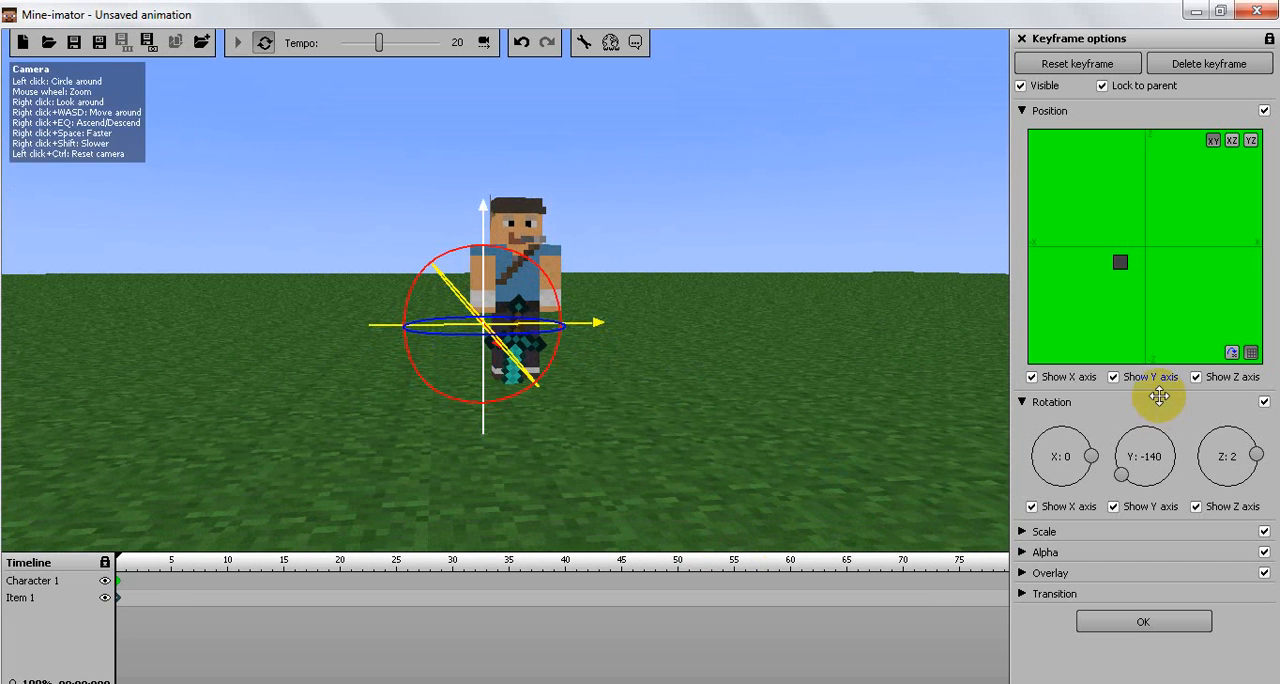
Step: In Character 1's starting keyframe, rotate the Body part to 26 about the X axis
left_click(115, 582)
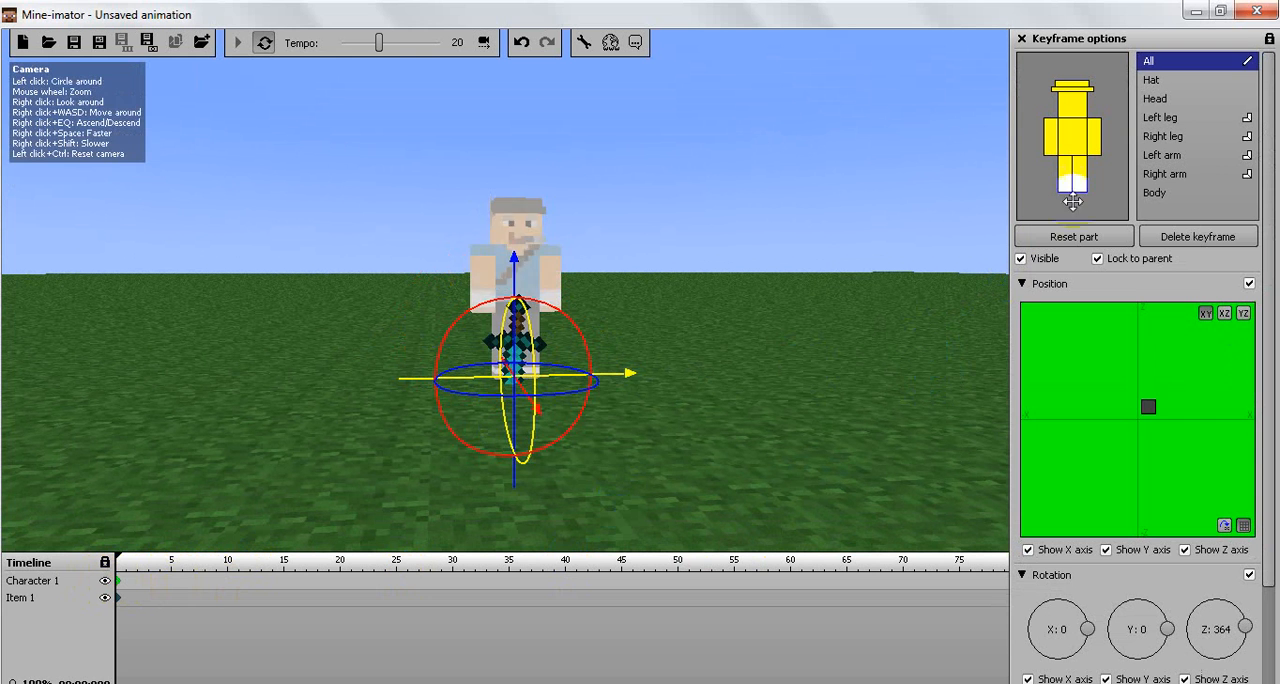
left_click(525, 300)
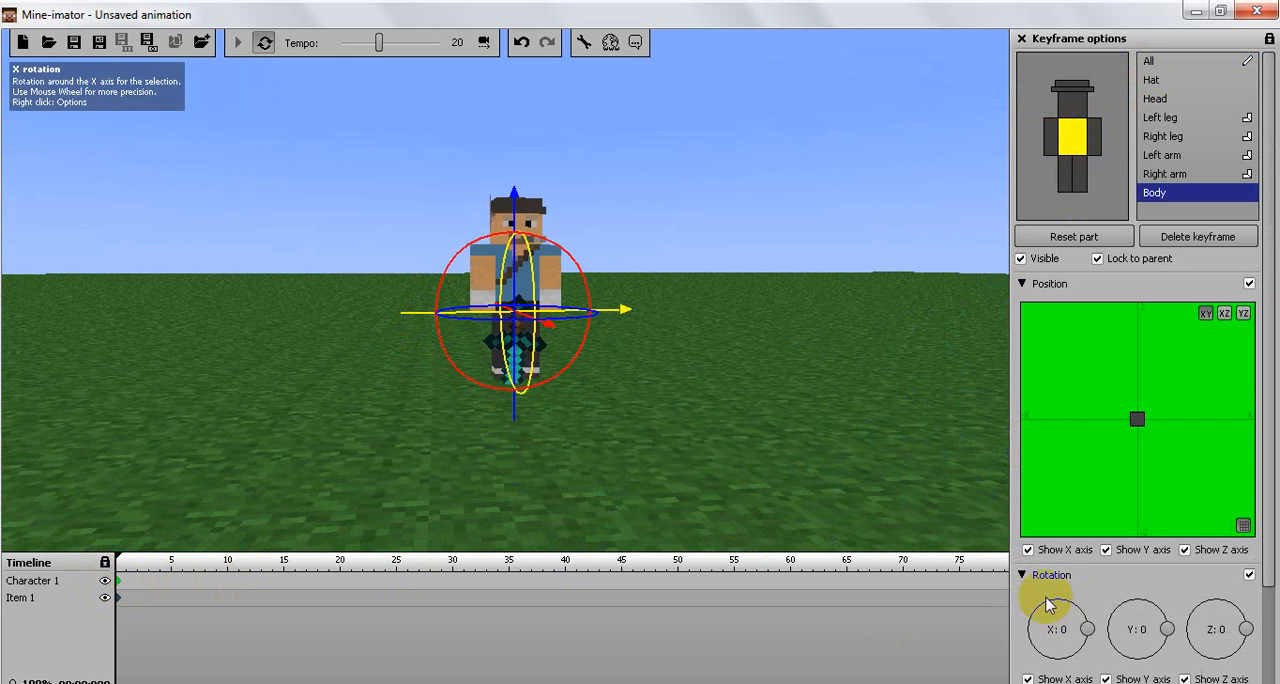
mouse_move(1087, 629)
left_mouse_down()
mouse_move(1085, 645)
mouse_move(1084, 613)
left_mouse_up()
right_click_drag(886, 518, 886, 518)
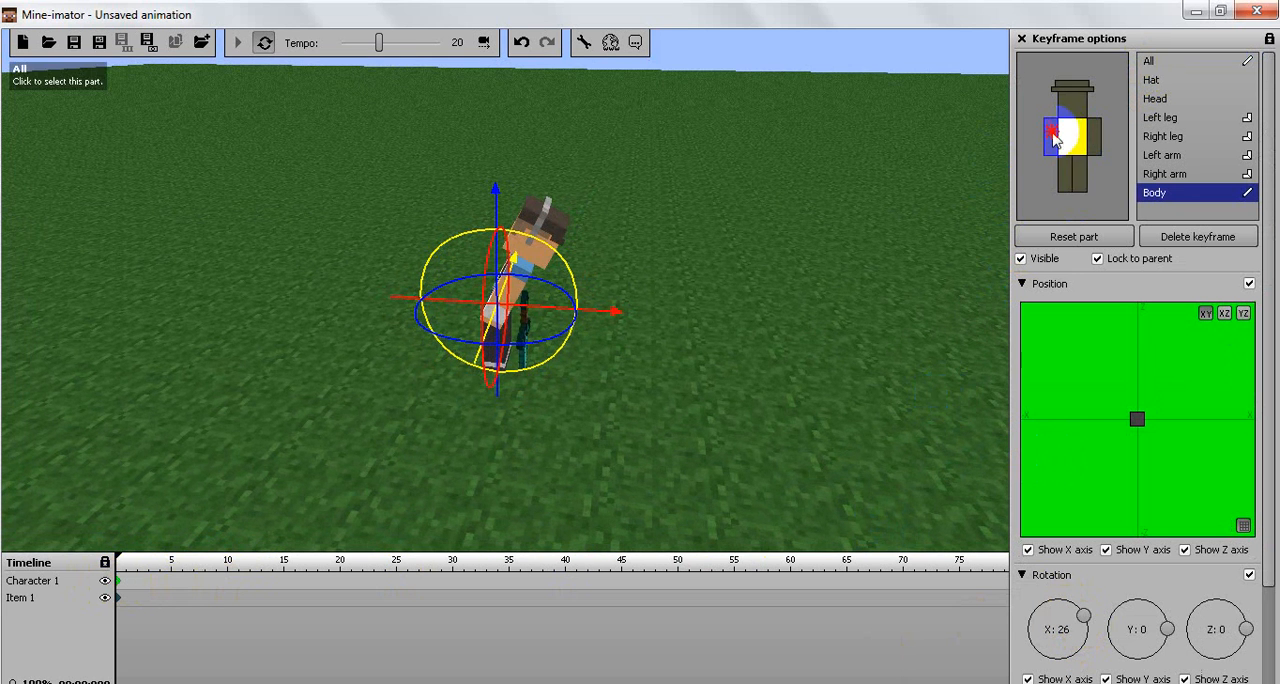
Step: Rotate the character's right arm to -19 about the X axis
left_click(1050, 135)
mouse_move(1087, 627)
left_mouse_down()
mouse_move(1086, 615)
mouse_move(1083, 642)
left_mouse_up()
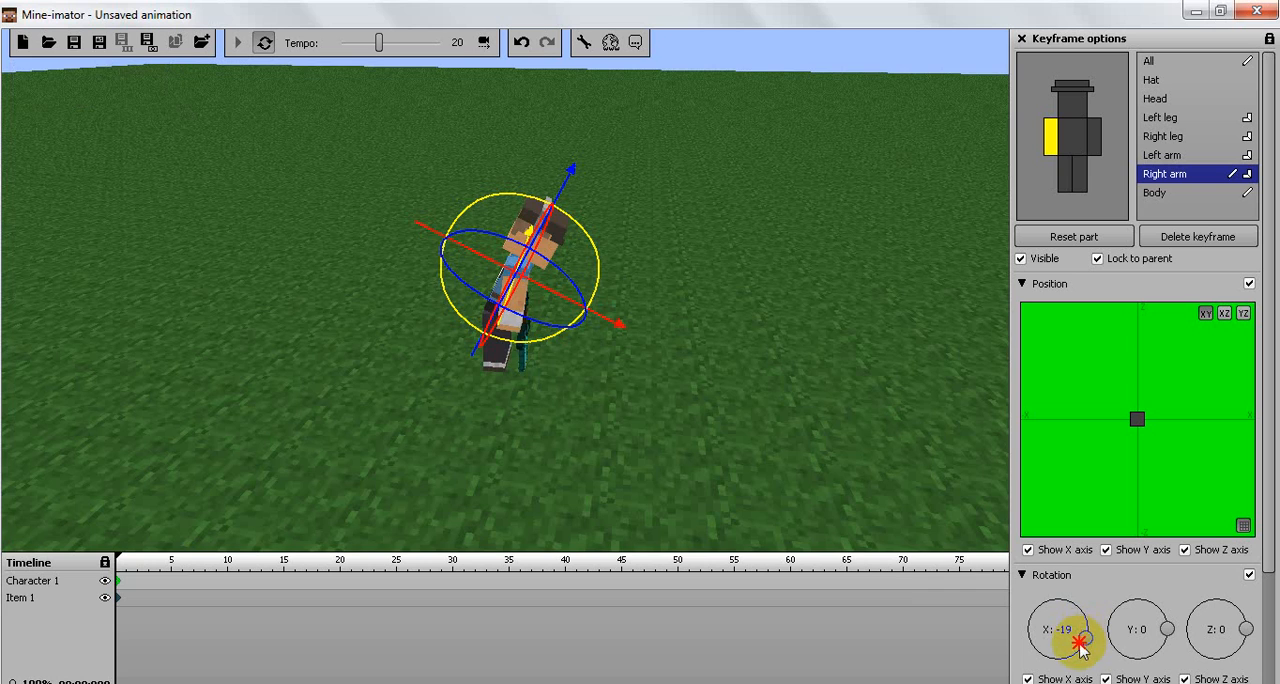
right_click_drag(903, 486, 689, 491)
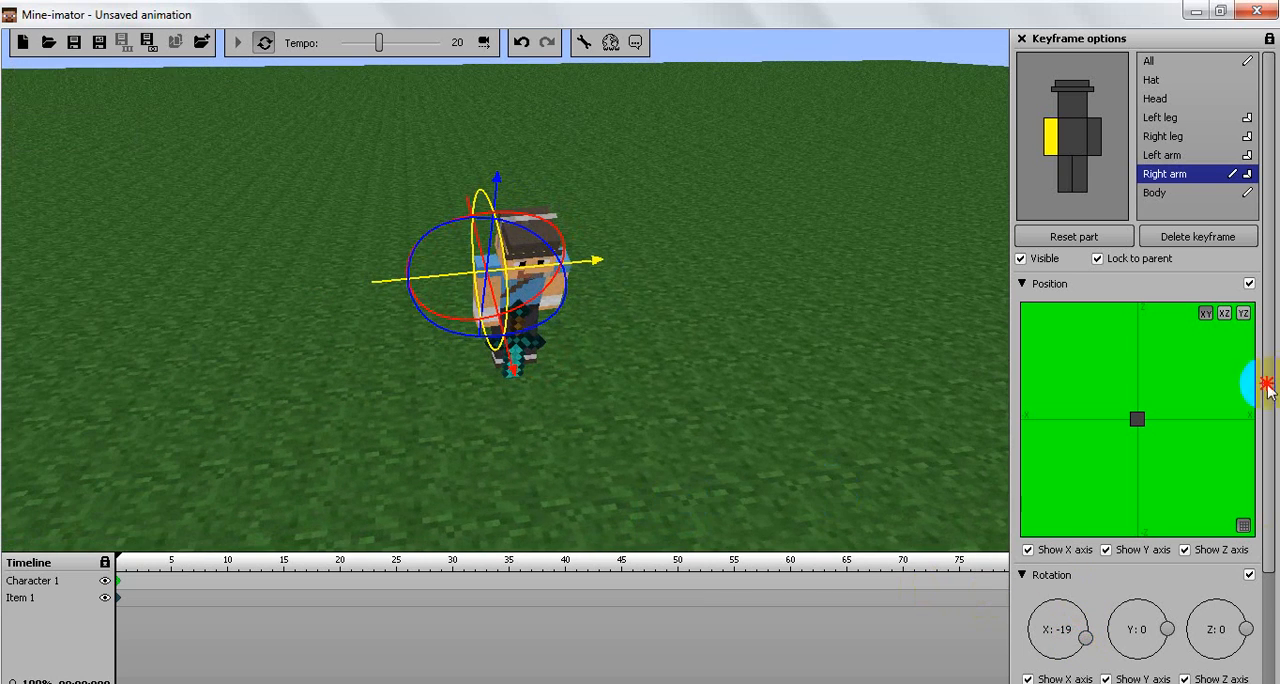
Step: Bend the character's right arm by 30% and rotate it to -45 about Y and -1 about Z
left_click_drag(1267, 388, 1057, 608)
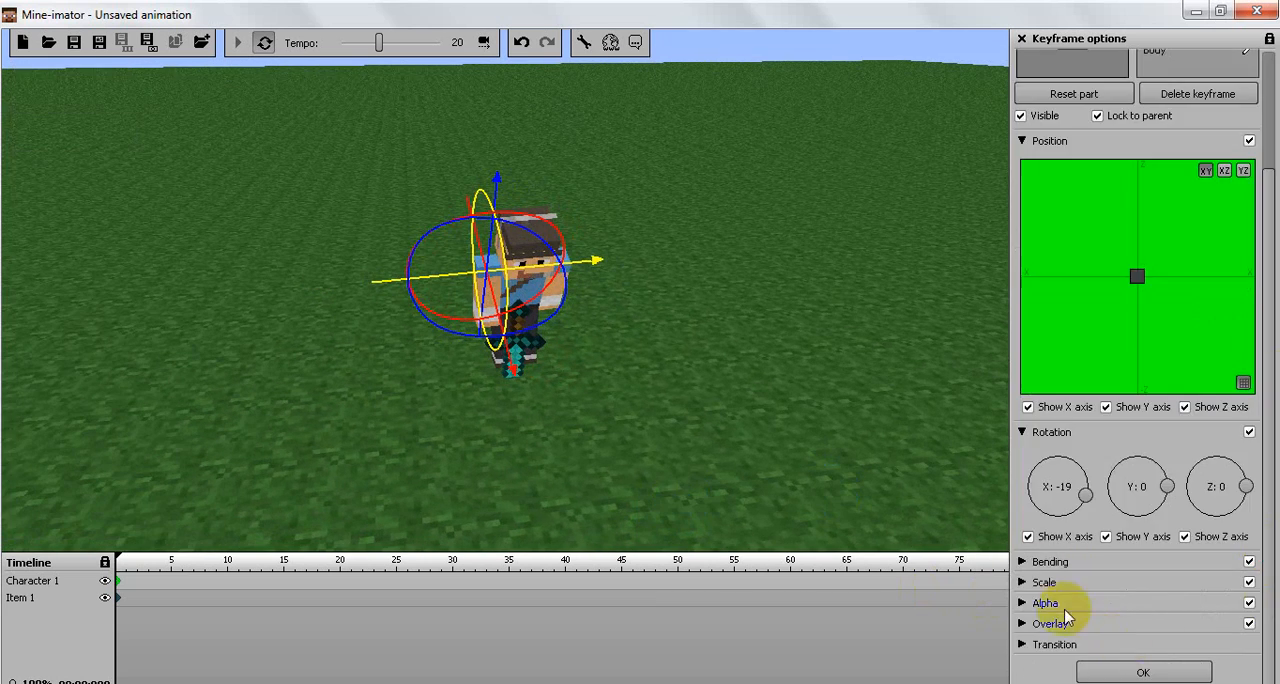
left_click(1022, 563)
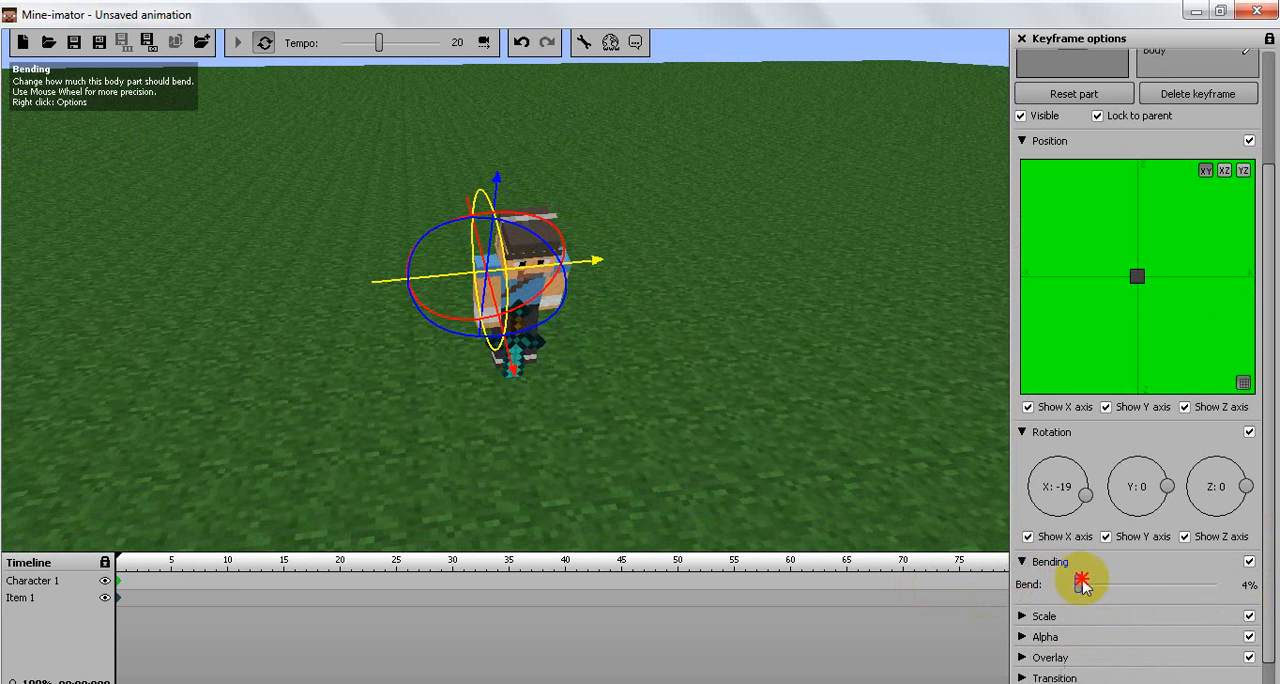
left_click_drag(1084, 585, 1117, 587)
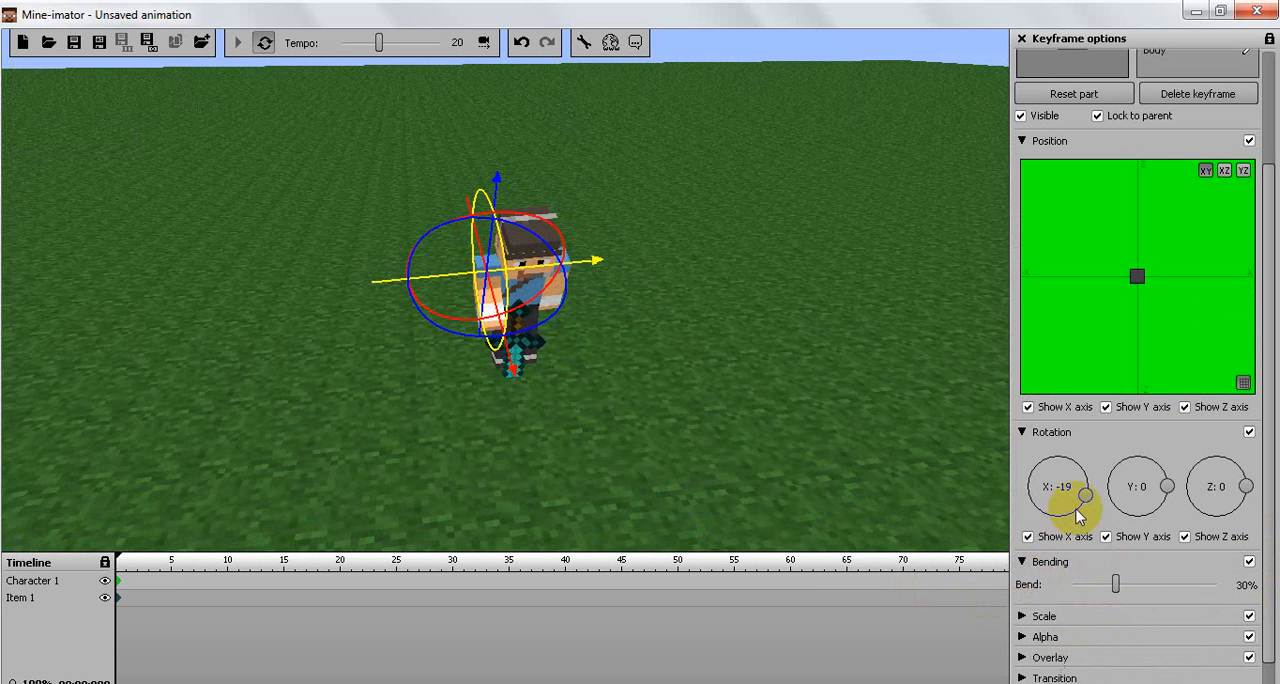
left_click_drag(1166, 484, 1163, 518)
left_click_drag(1244, 489, 1237, 500)
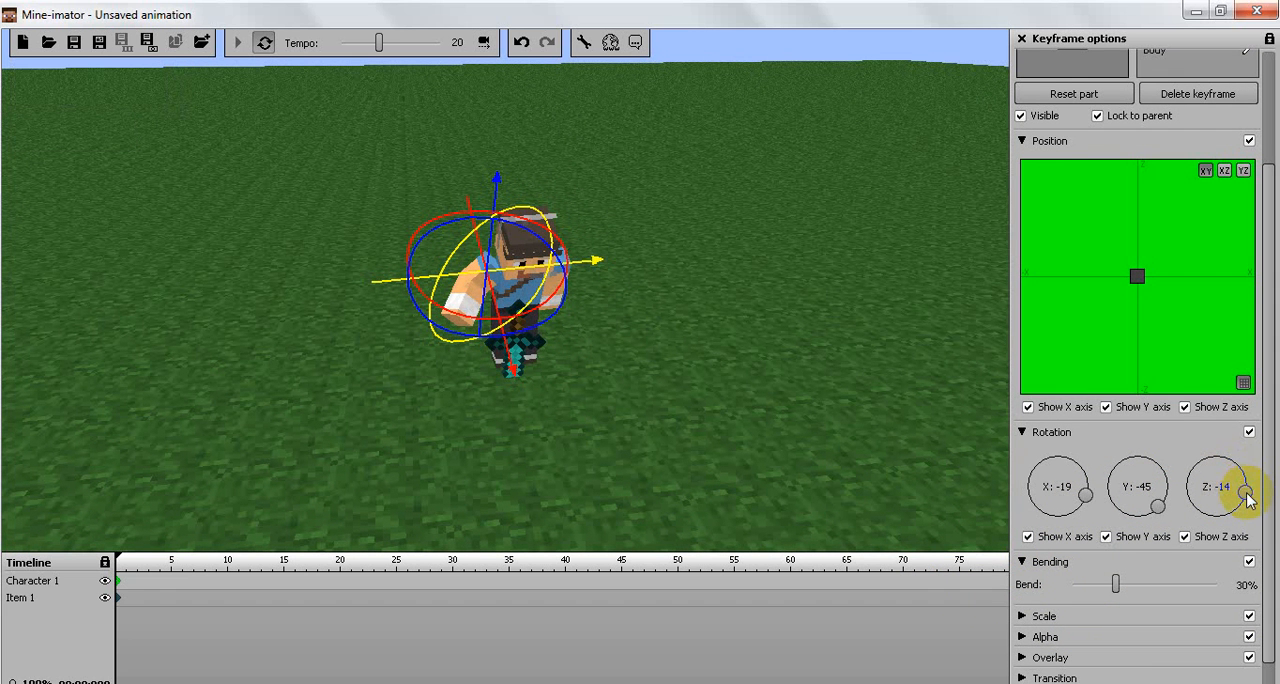
left_click_drag(1242, 487, 777, 420)
left_click_drag(1182, 474, 1244, 494)
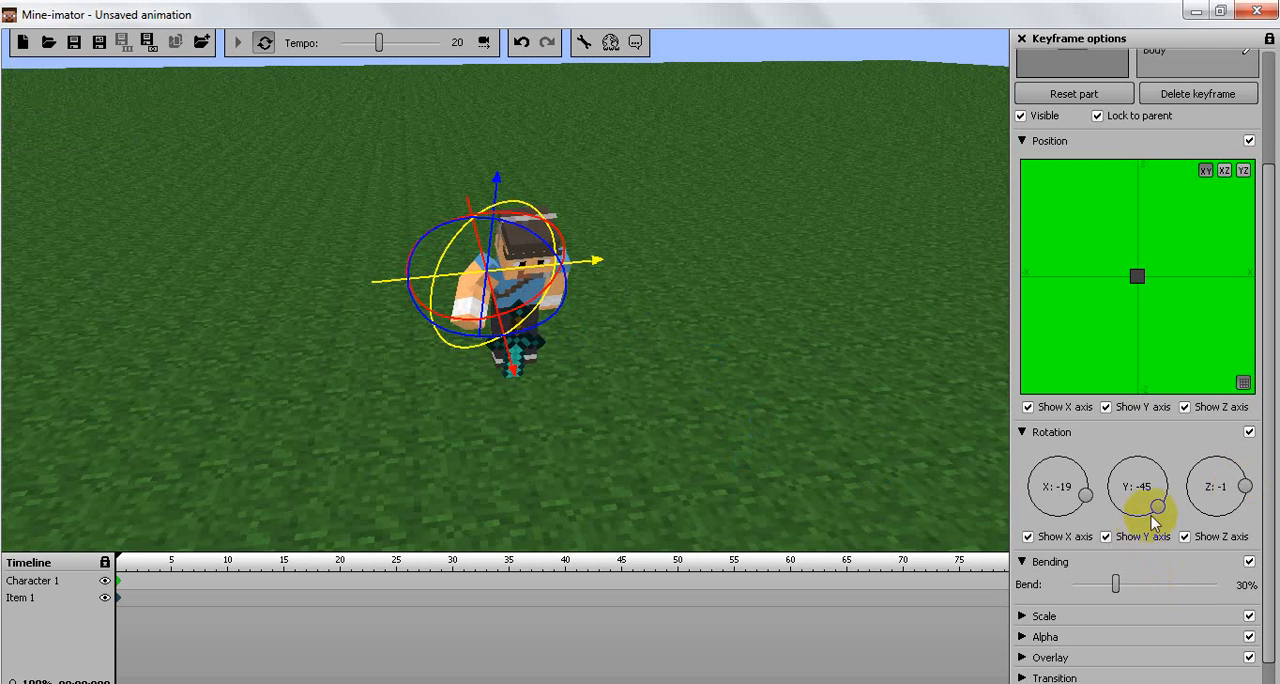
Step: Adjust the right arm's rotation to -77 about the X axis and -77 about the Y axis
left_click_drag(1152, 518, 1140, 520)
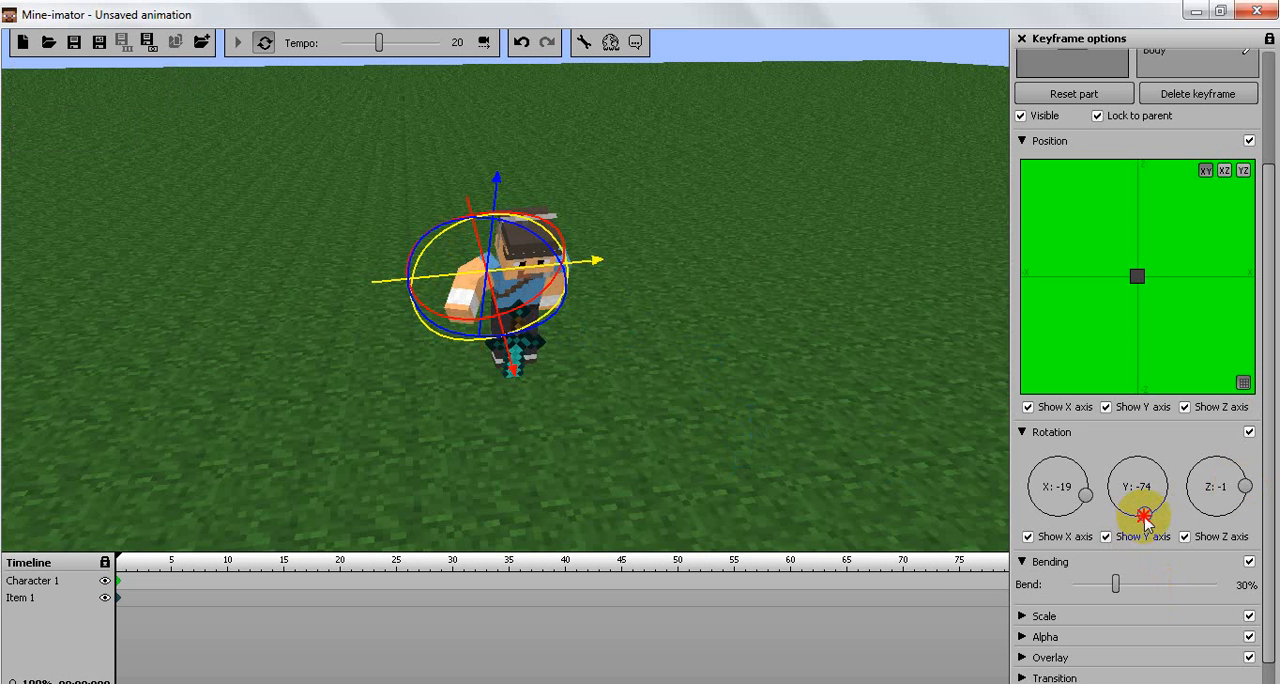
left_click_drag(1074, 500, 1034, 504)
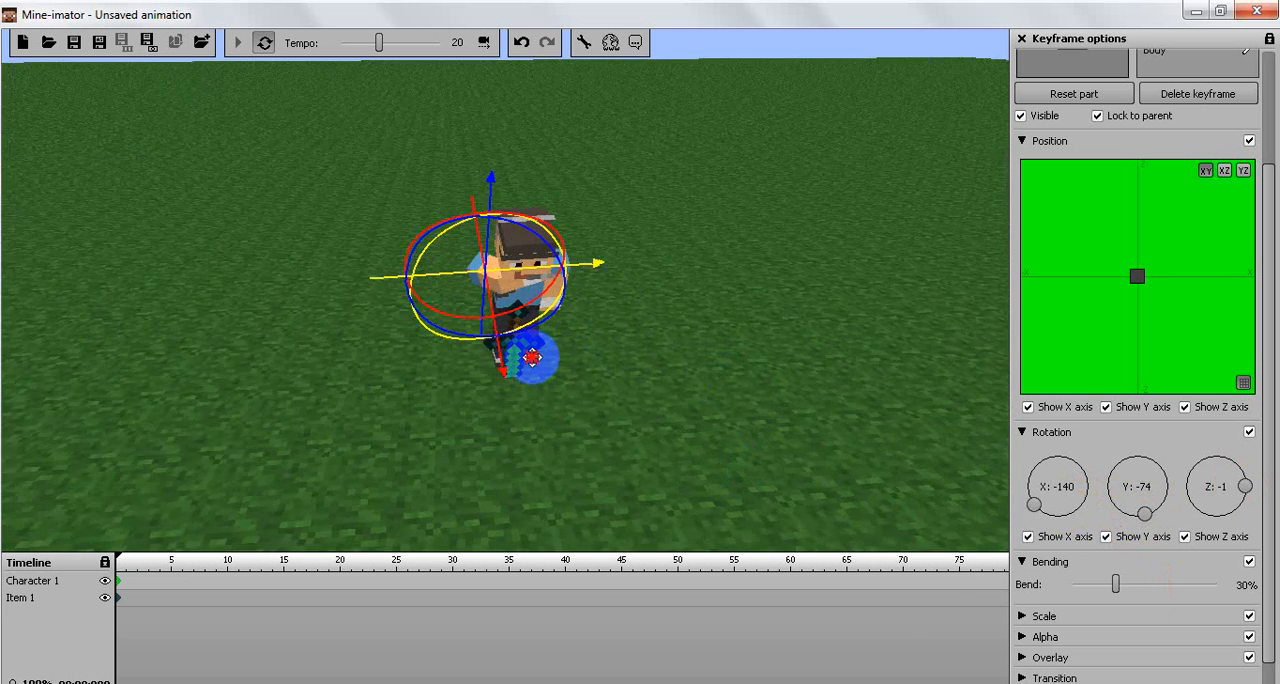
right_click_drag(539, 362, 555, 352)
left_click(1043, 509)
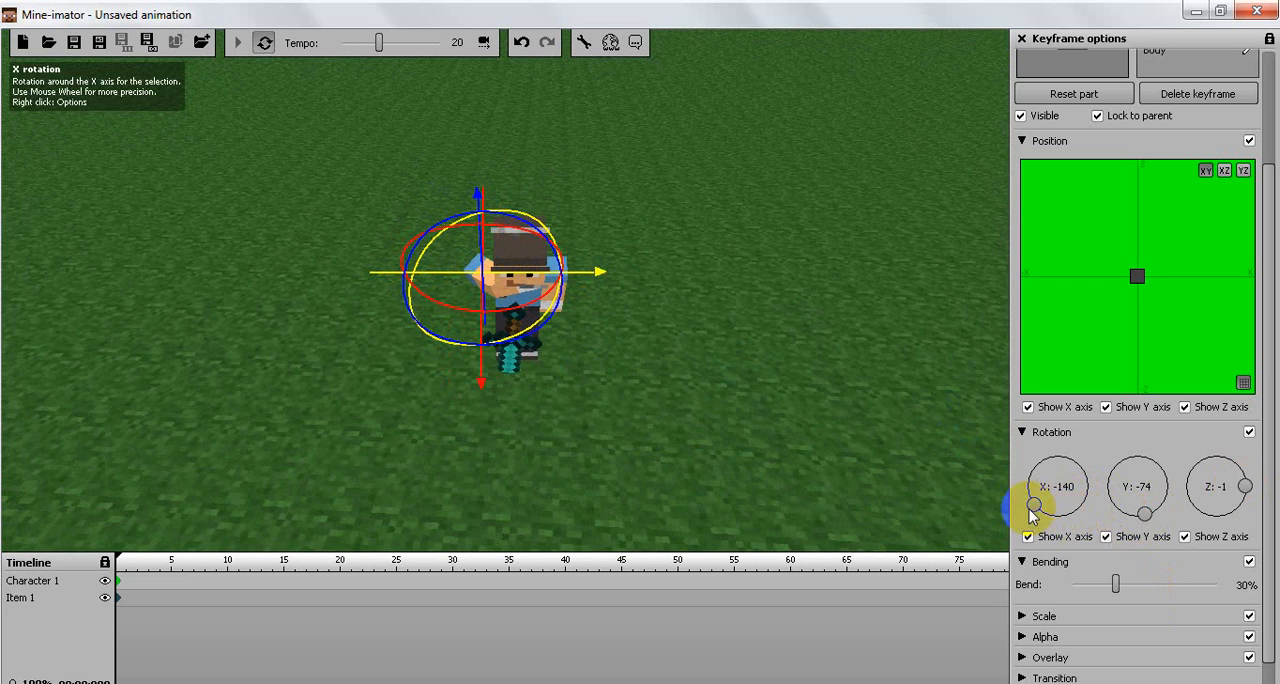
mouse_move(1037, 507)
left_mouse_down()
mouse_move(1083, 510)
mouse_move(1043, 510)
mouse_move(1068, 516)
left_mouse_up()
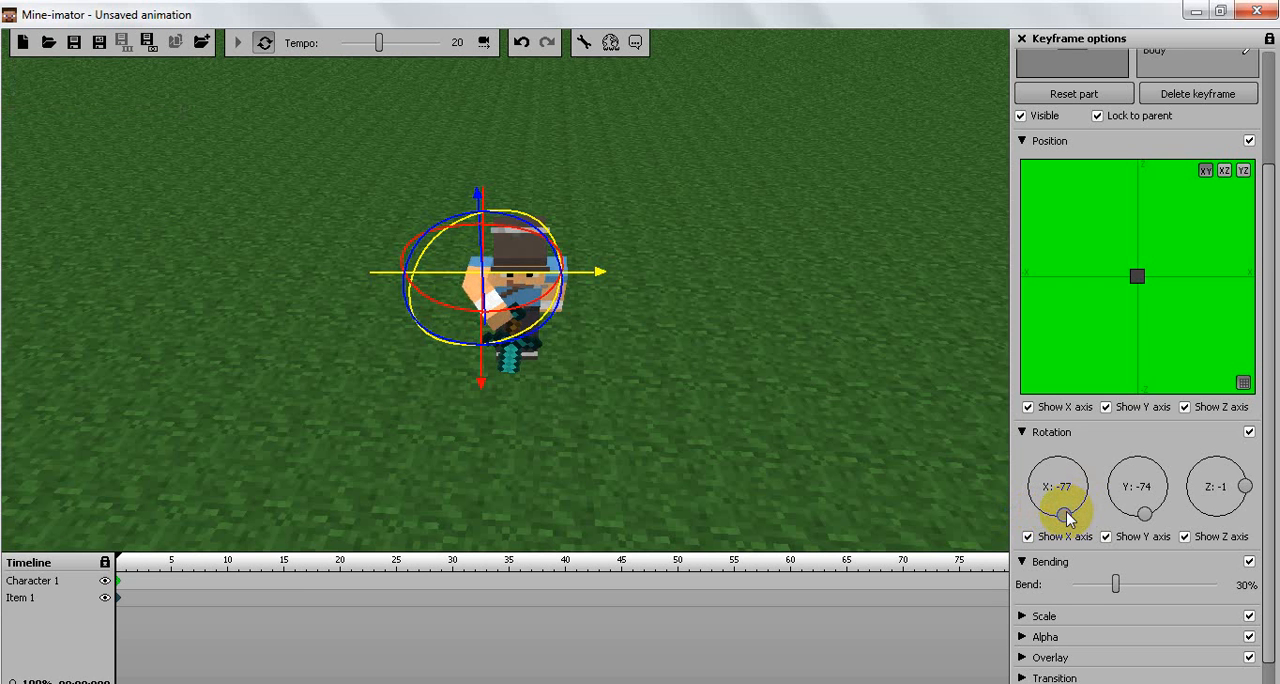
left_click_drag(589, 400, 588, 402)
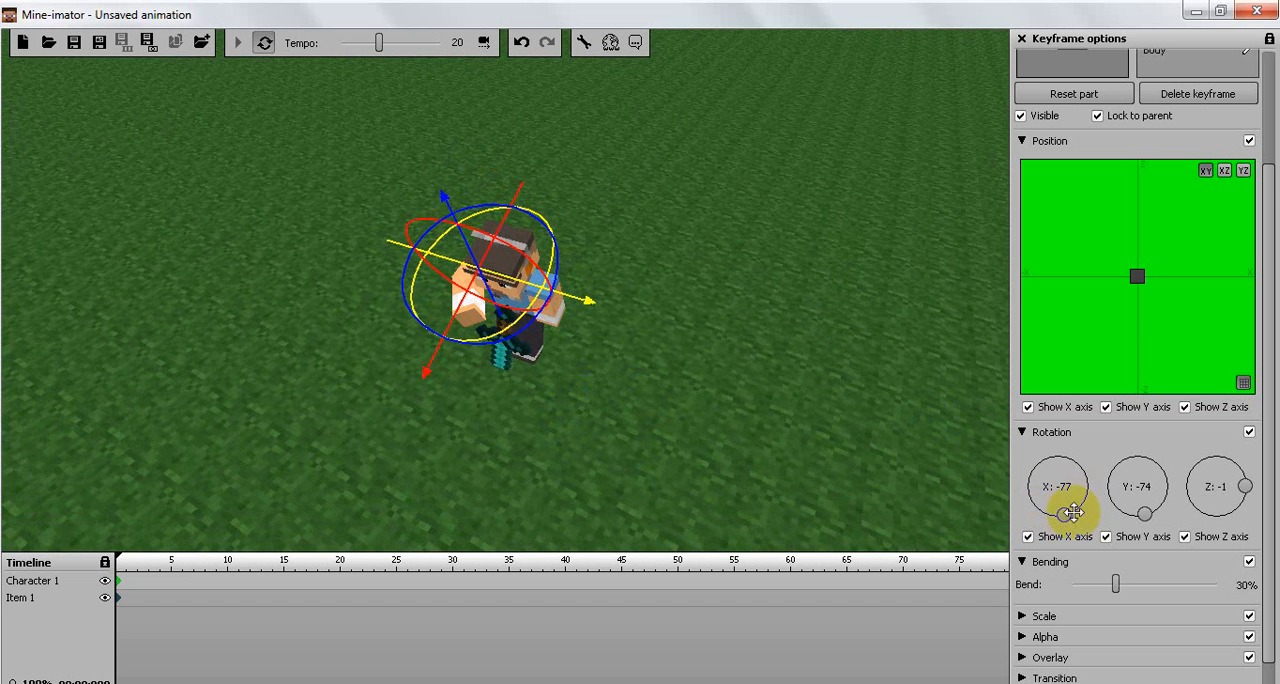
mouse_move(1146, 511)
left_mouse_down()
mouse_move(1128, 509)
mouse_move(1140, 518)
left_mouse_up()
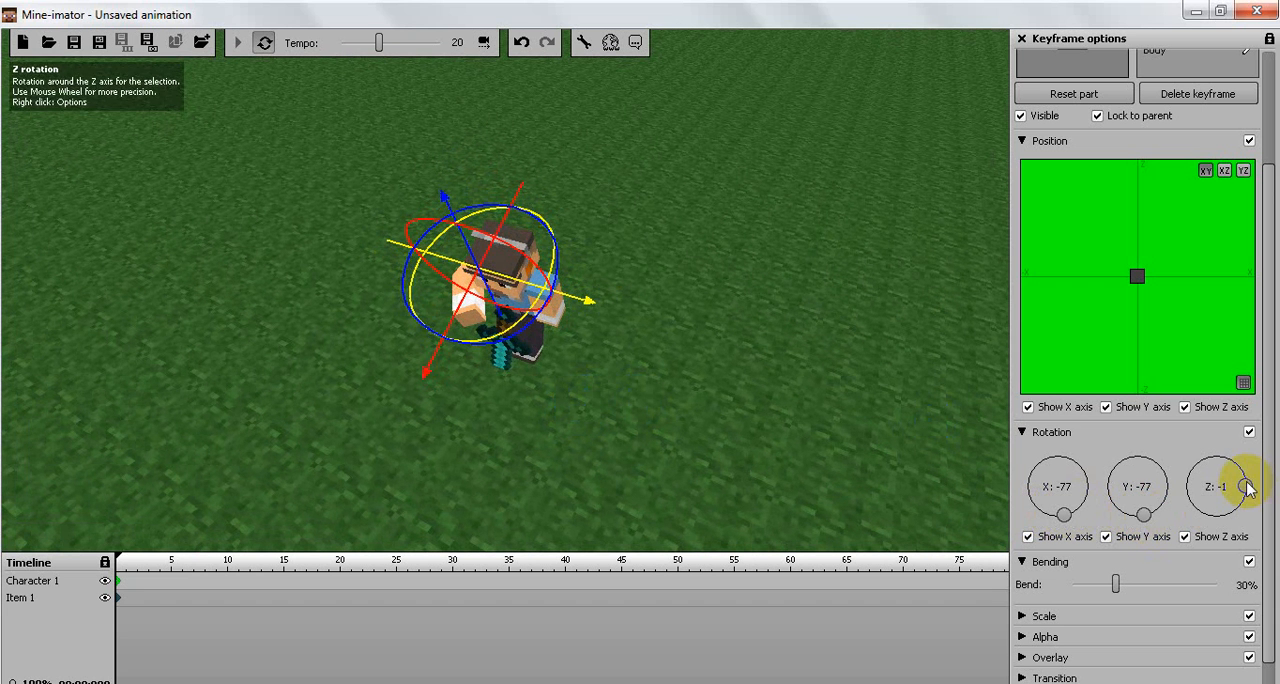
right_click_drag(658, 451, 561, 344)
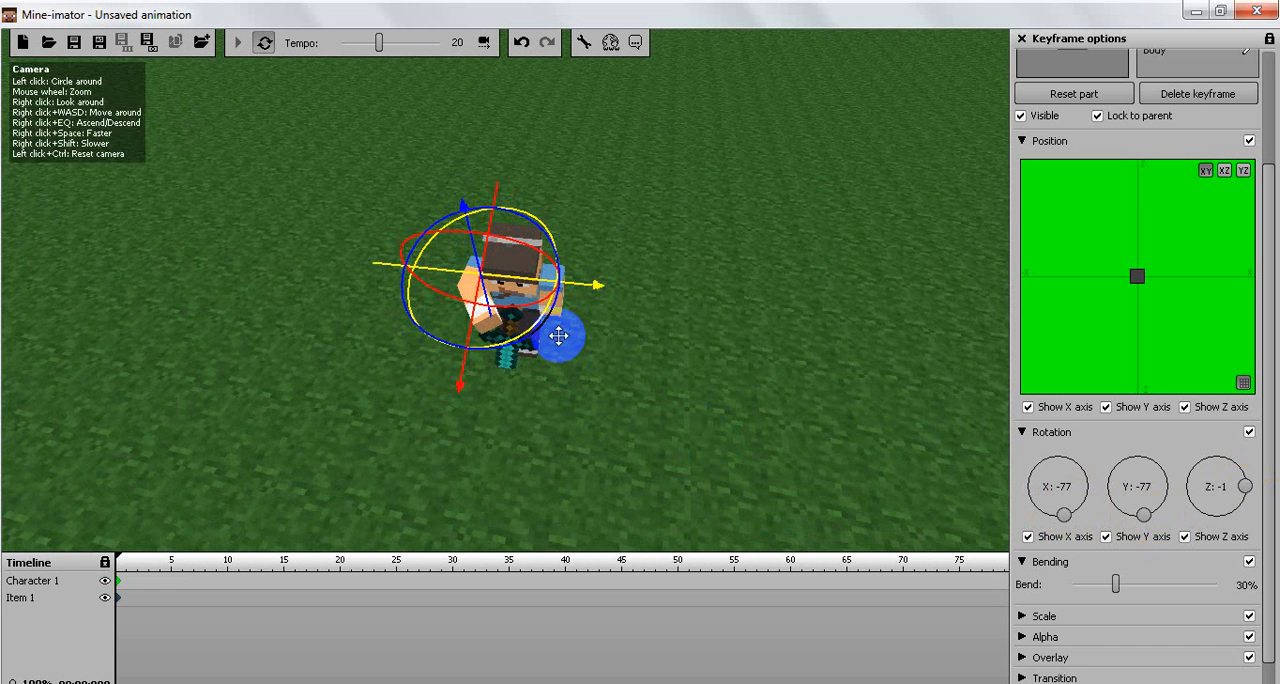
left_click_drag(559, 336, 523, 379)
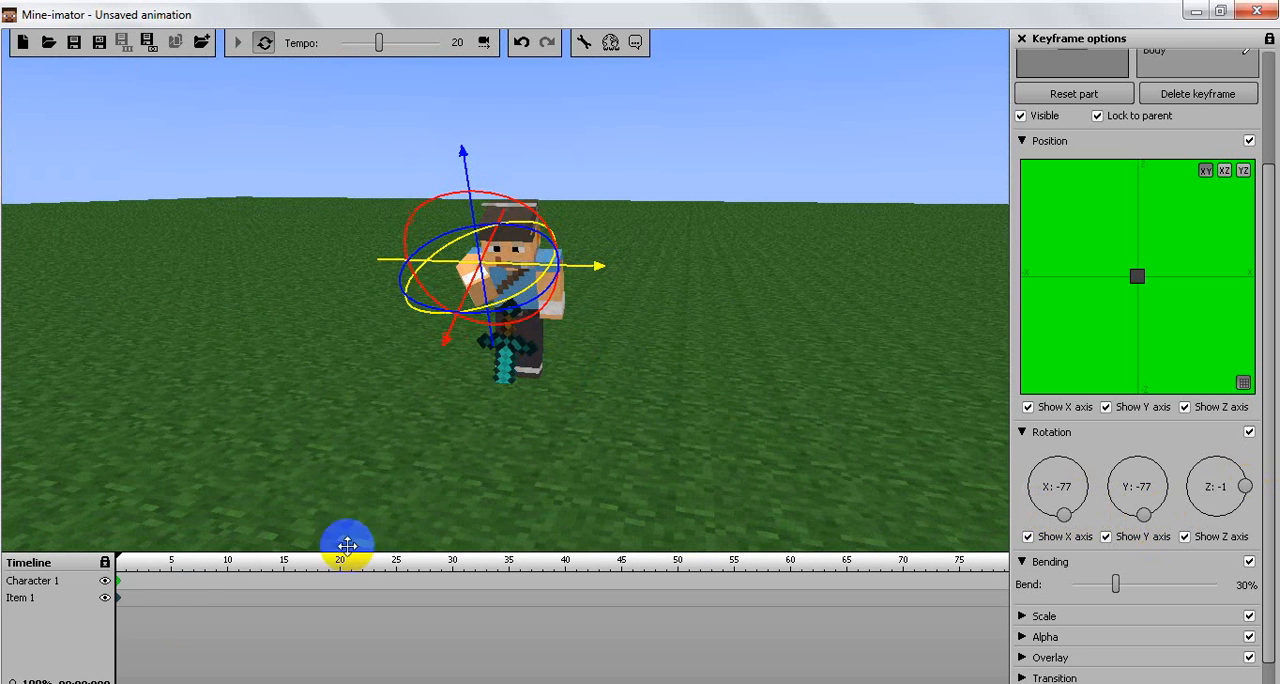
Step: Create additional Character 1 keyframes at timeline positions 1, 3 and 36
left_click(126, 580)
left_click(150, 581)
left_click_drag(300, 583, 375, 583)
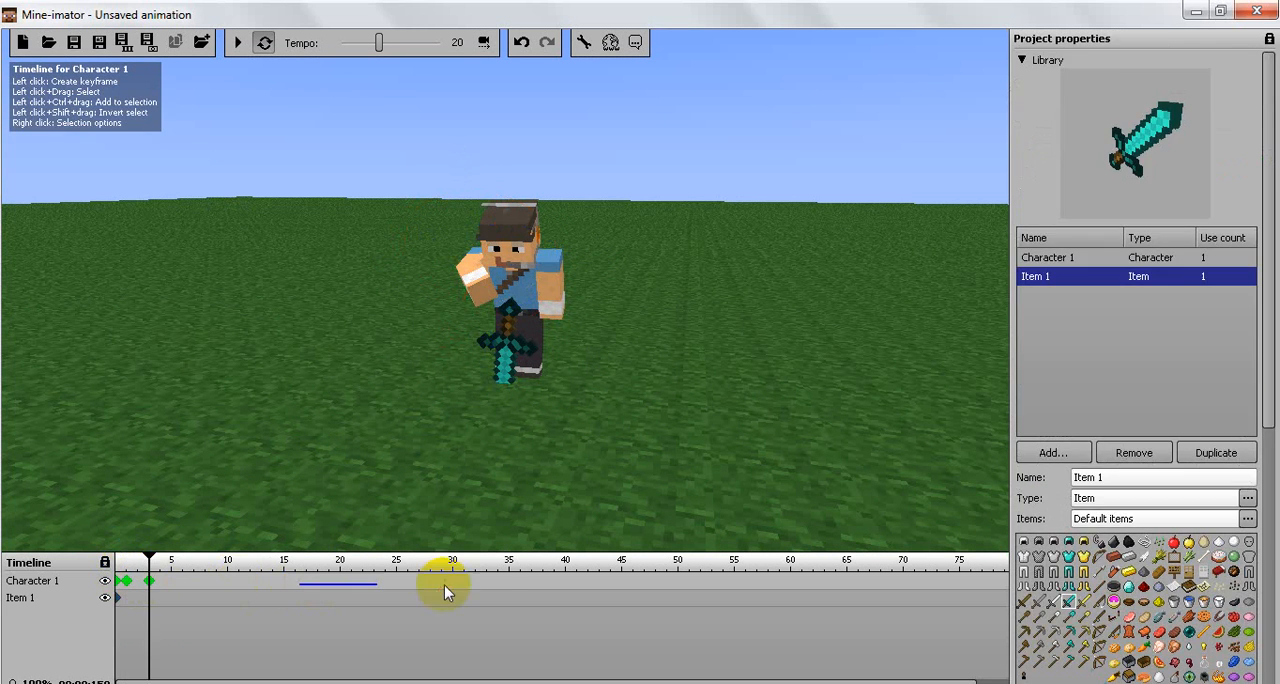
left_click(520, 583)
left_click_drag(573, 580, 576, 580)
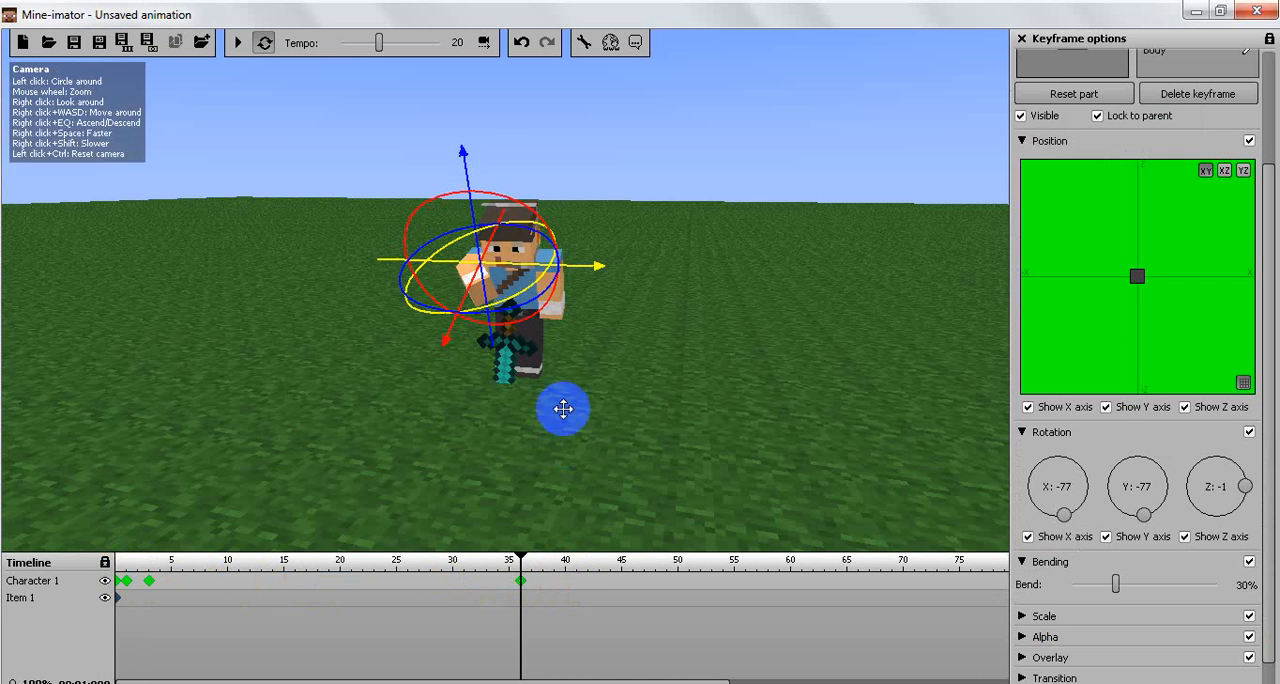
Step: Preview the animation at tempo 1, stop playback and set the tempo to 4
left_click(341, 43)
left_click(238, 43)
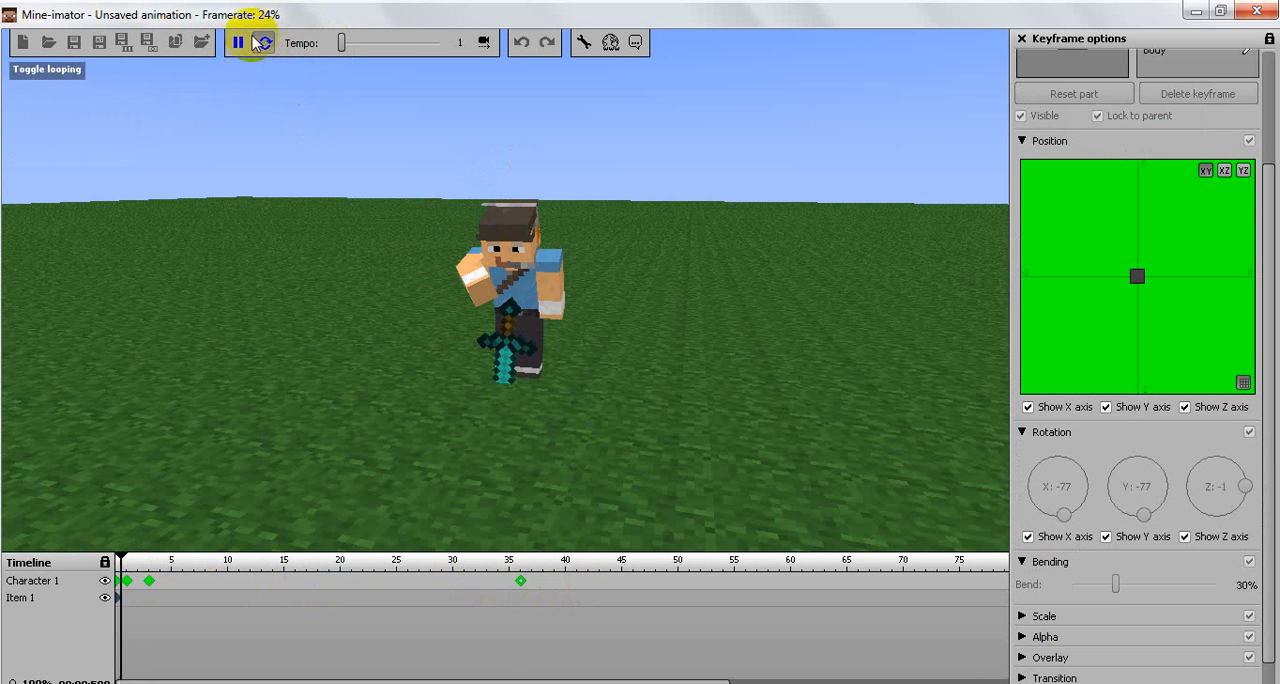
left_click(245, 43)
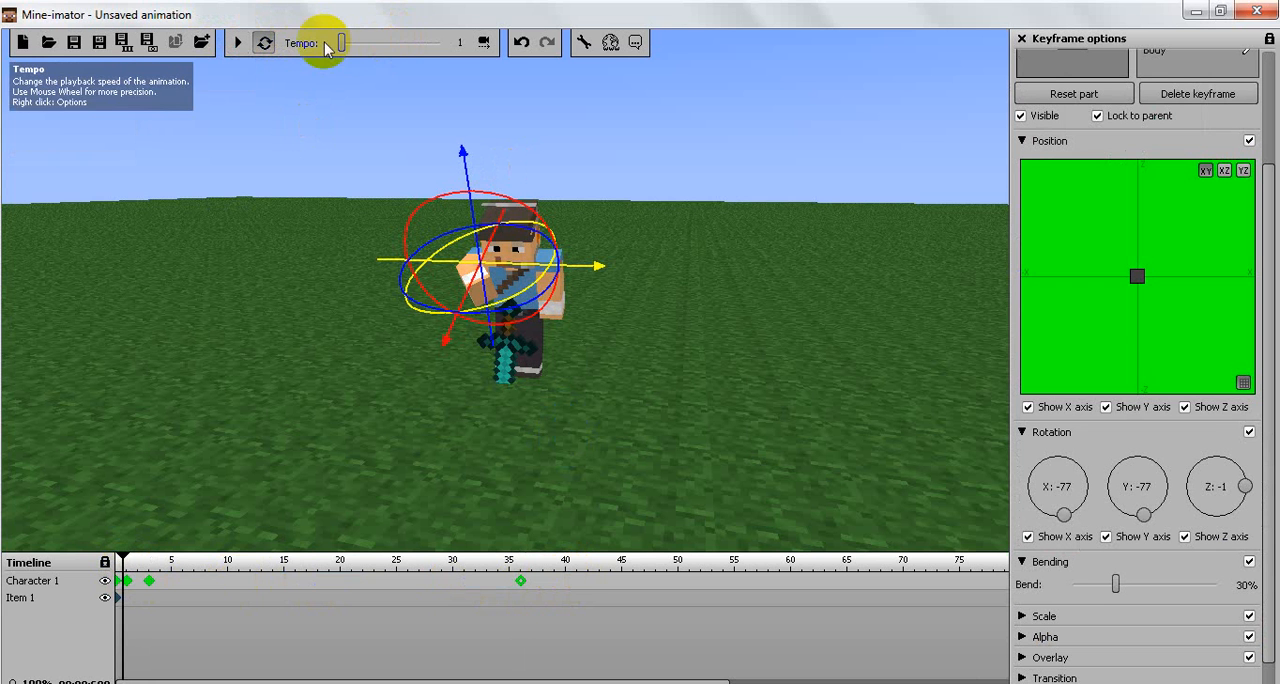
left_click_drag(342, 44, 391, 44)
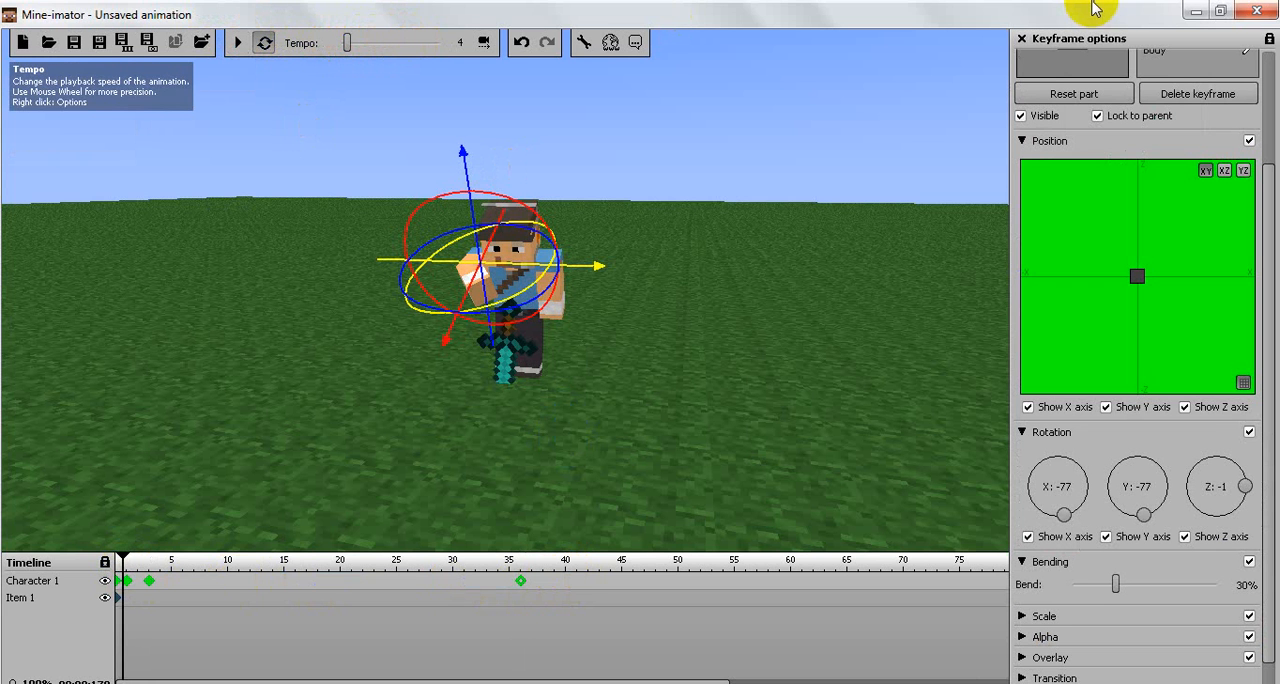
Step: Close Mine-imator without saving the animation
left_click(1268, 12)
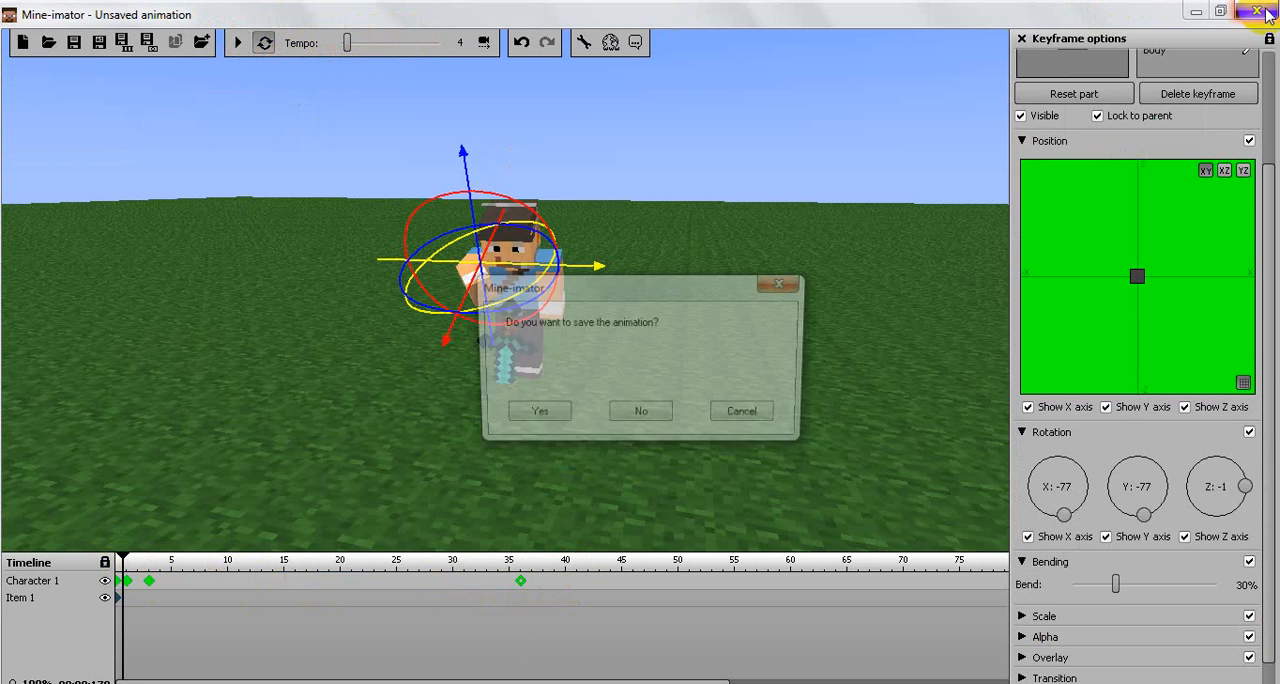
left_click(741, 416)
left_click(640, 416)
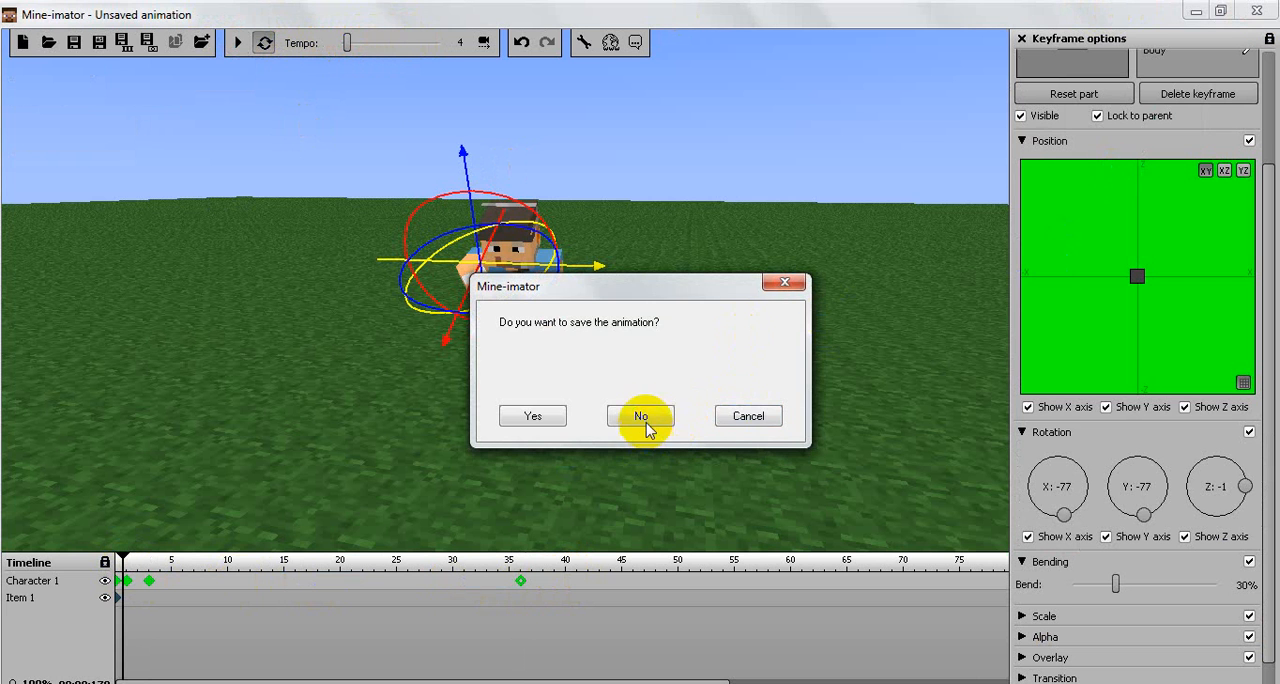
Step: Search the installed programs for "mine" and launch Minecraft
key("super")
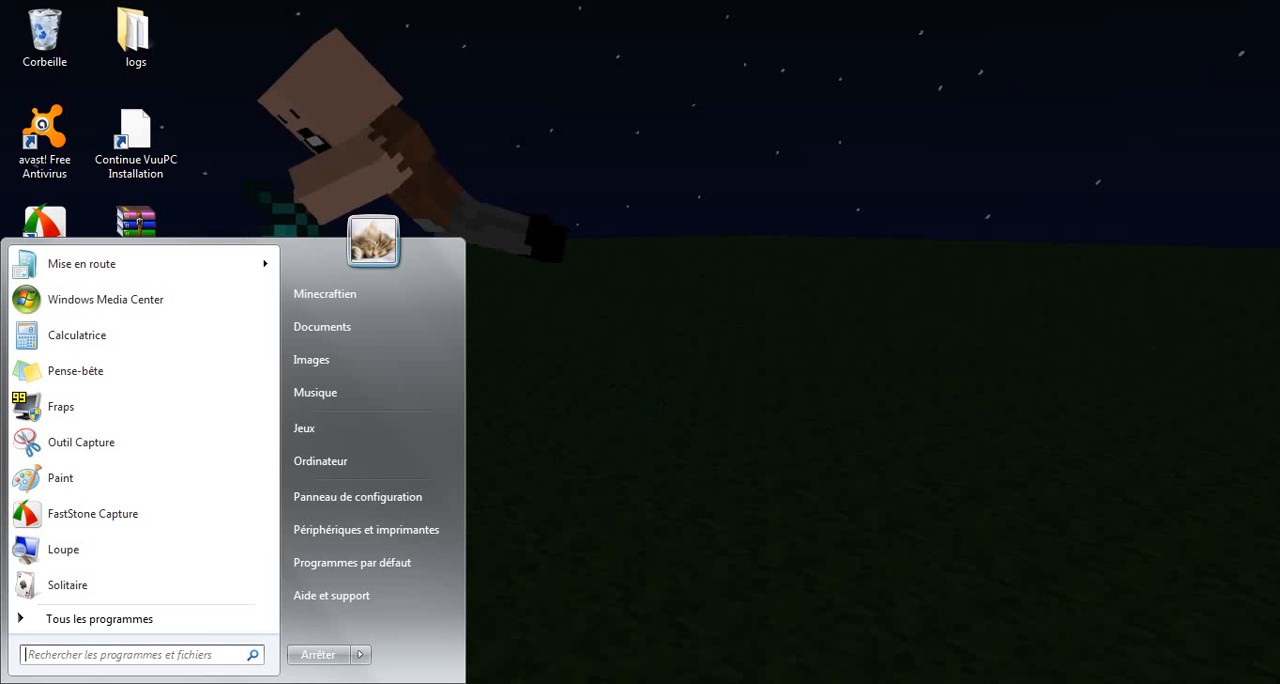
left_click(60, 654)
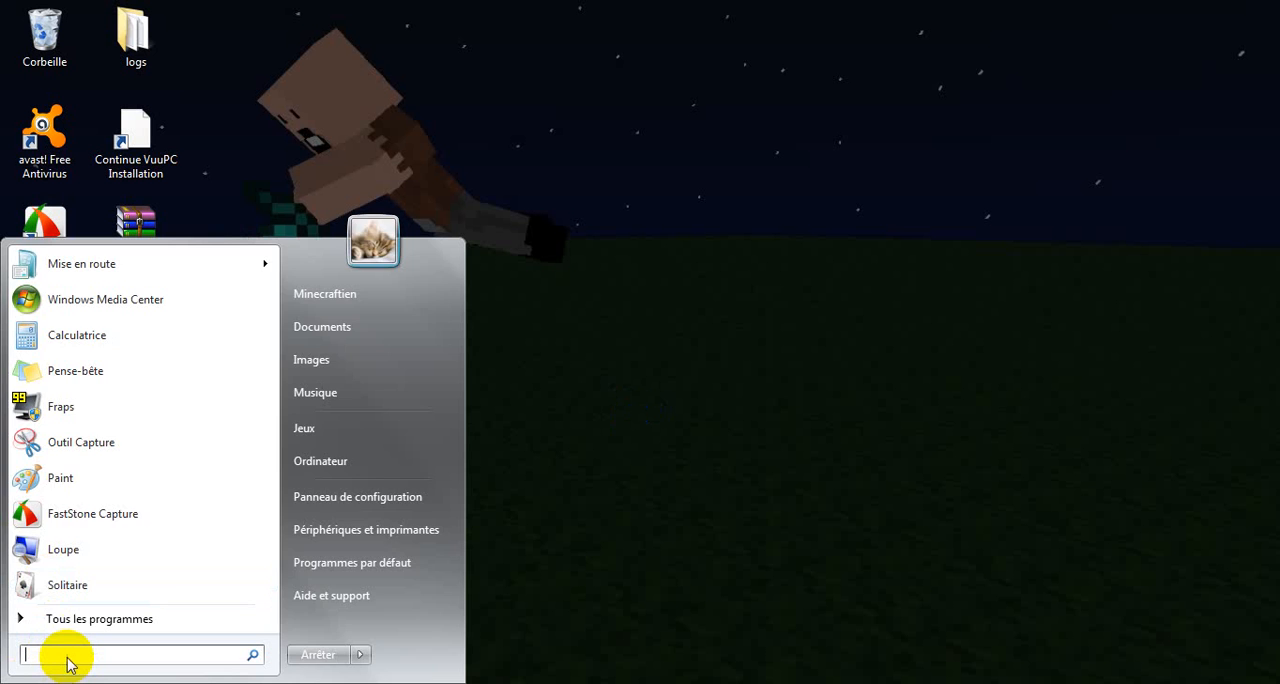
type("mine")
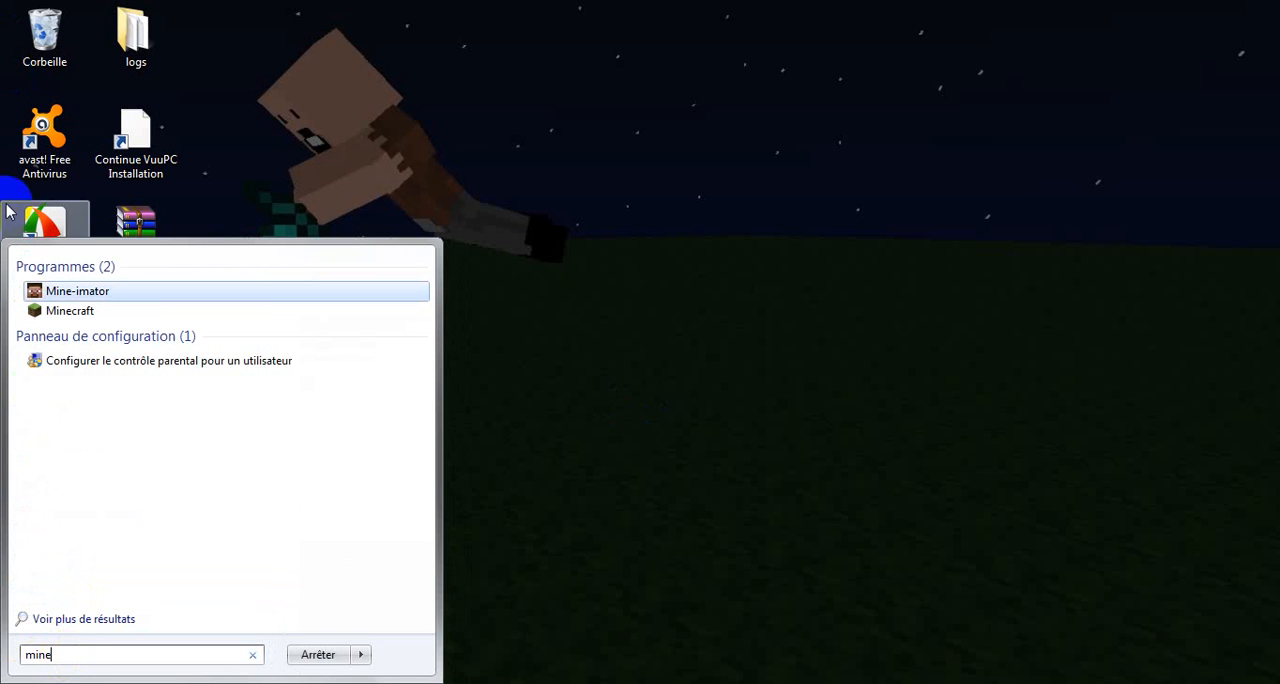
left_click(32, 292)
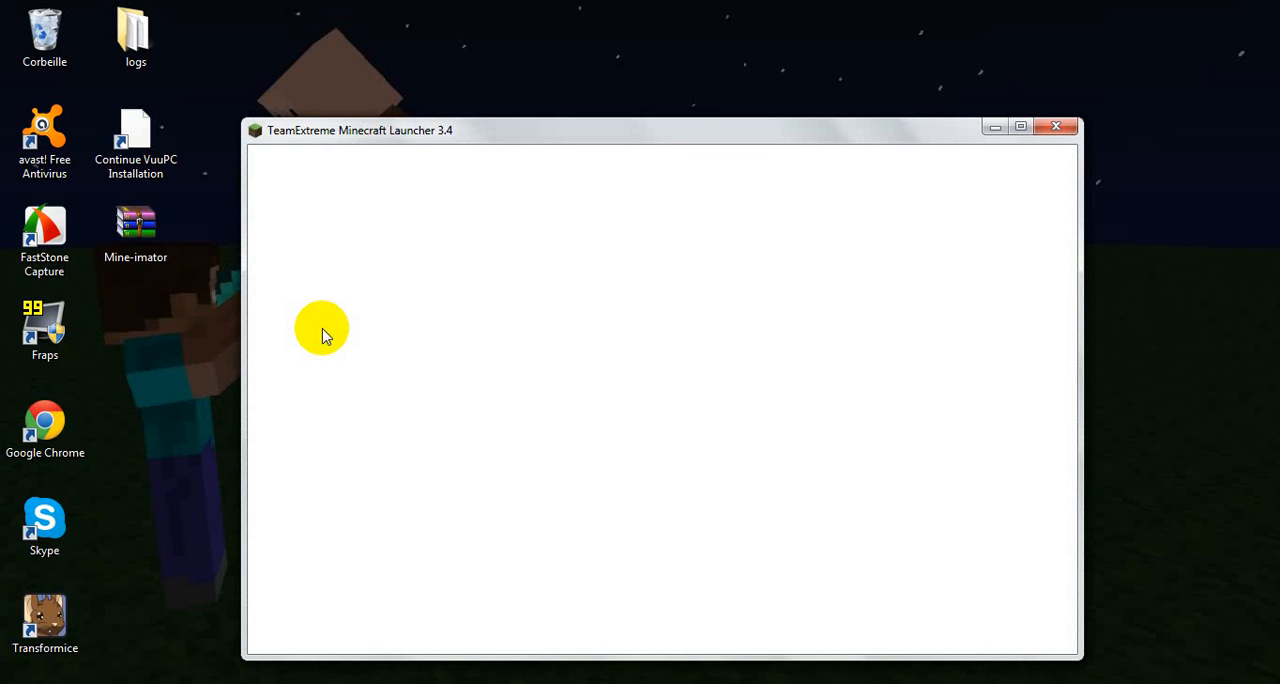
Step: Enter the player's username in the Minecraft launcher and log in
left_click(550, 414)
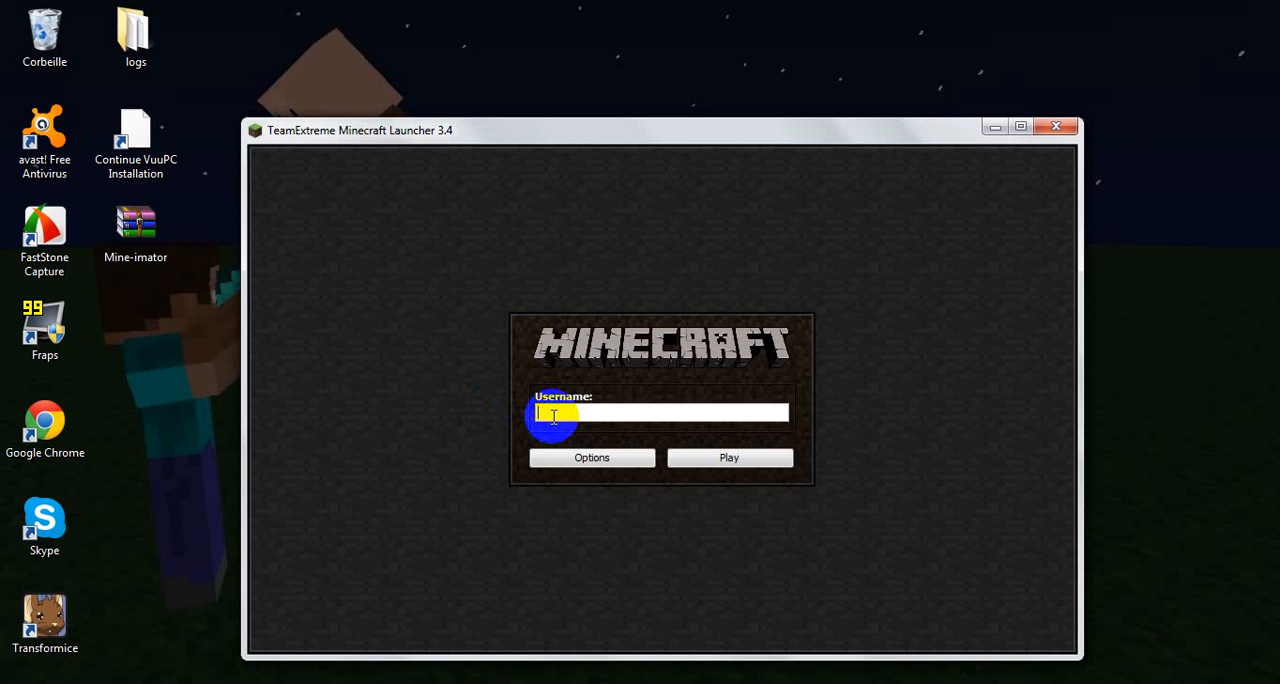
type("wolf_PvPBox")
left_click(752, 462)
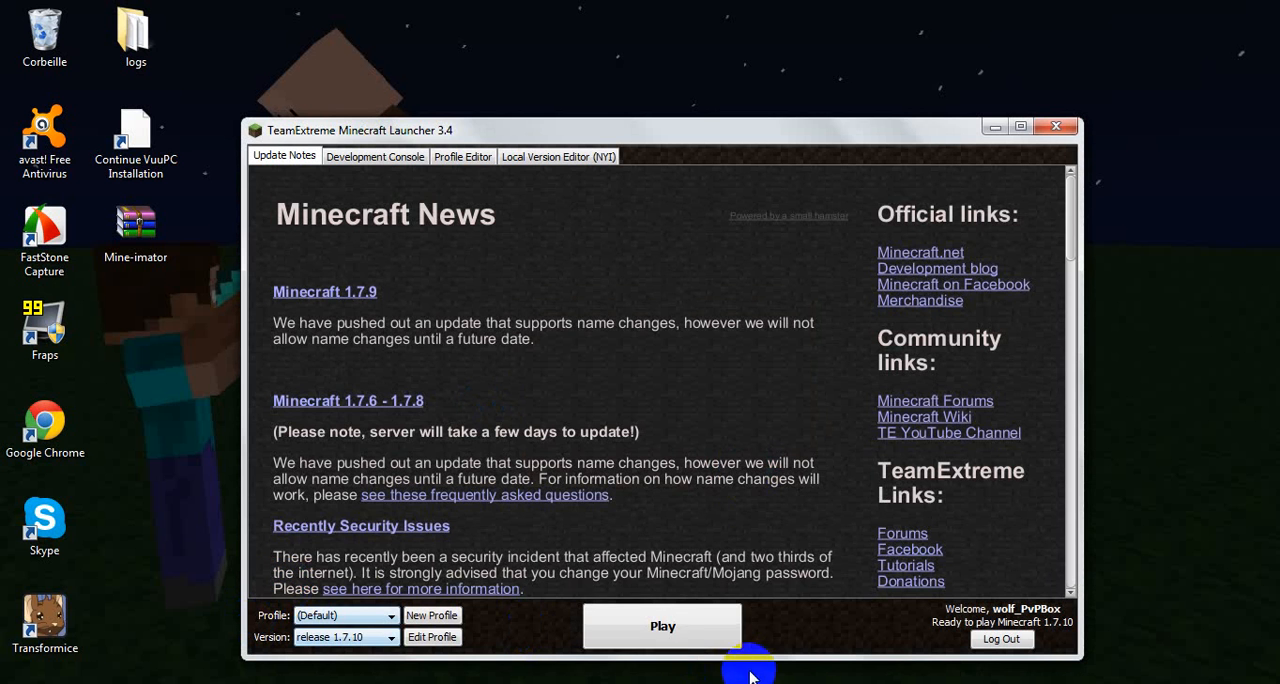
Step: Browse the available Minecraft versions and start the game with release 1.7.10
left_click(380, 638)
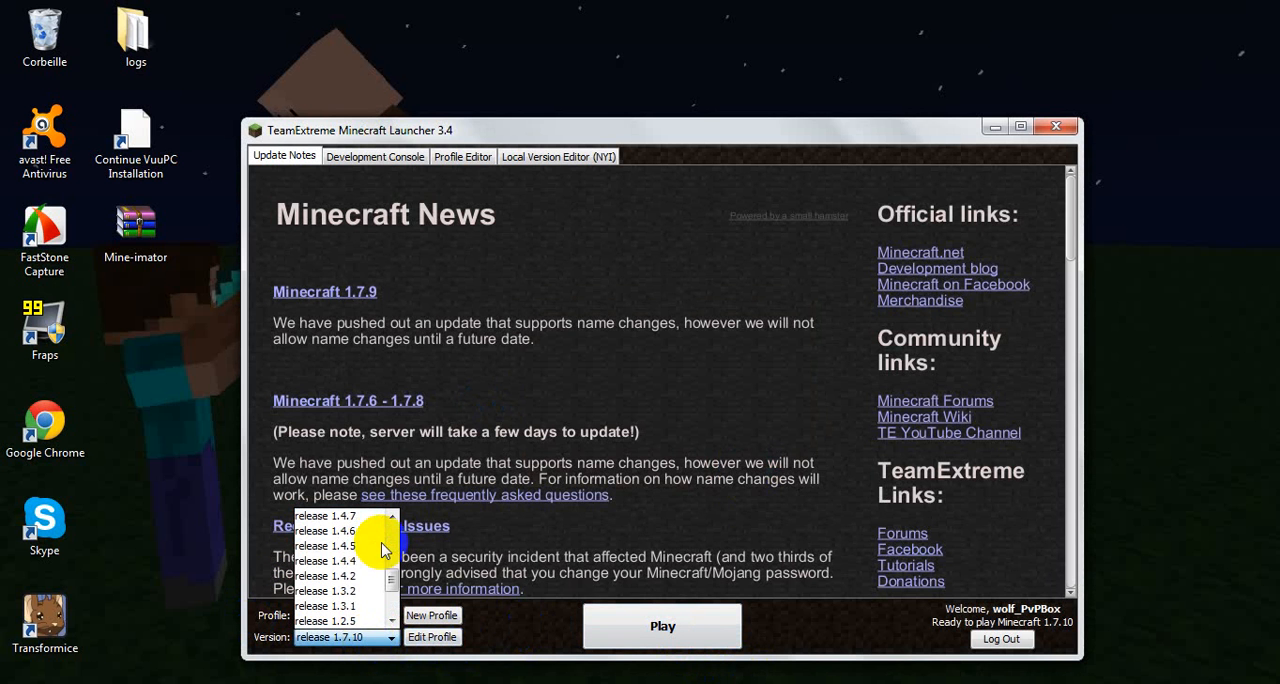
left_click(617, 645)
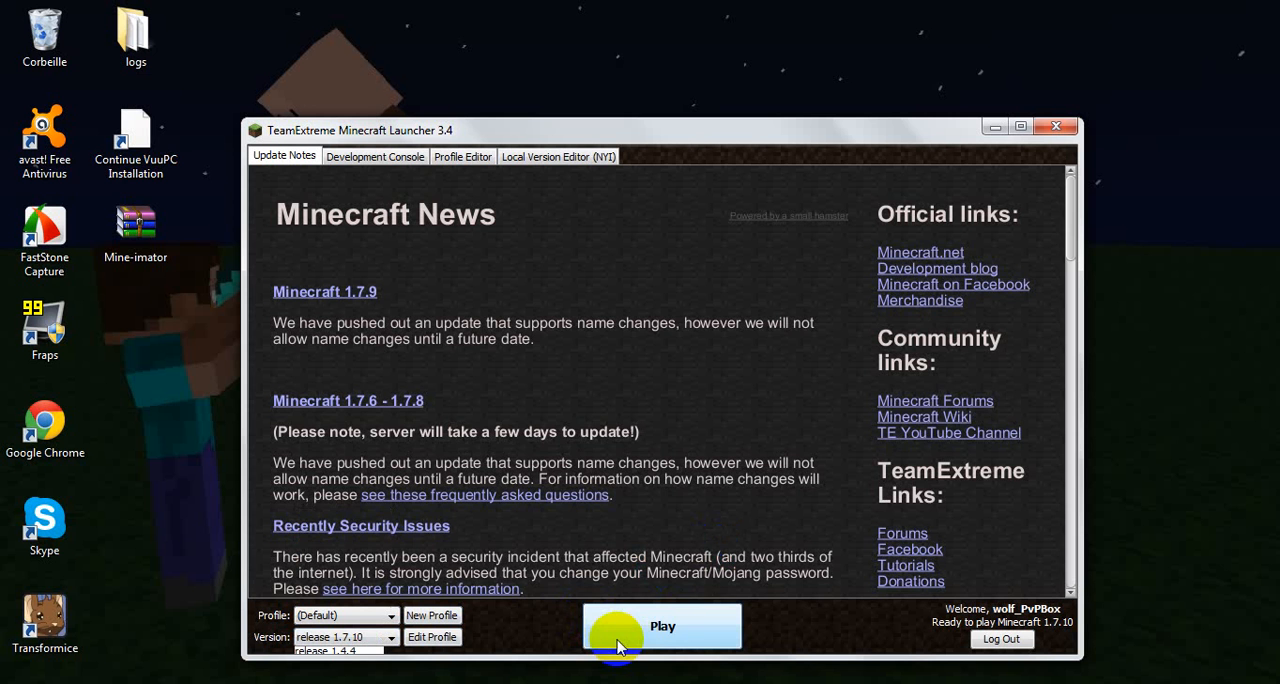
left_click(687, 636)
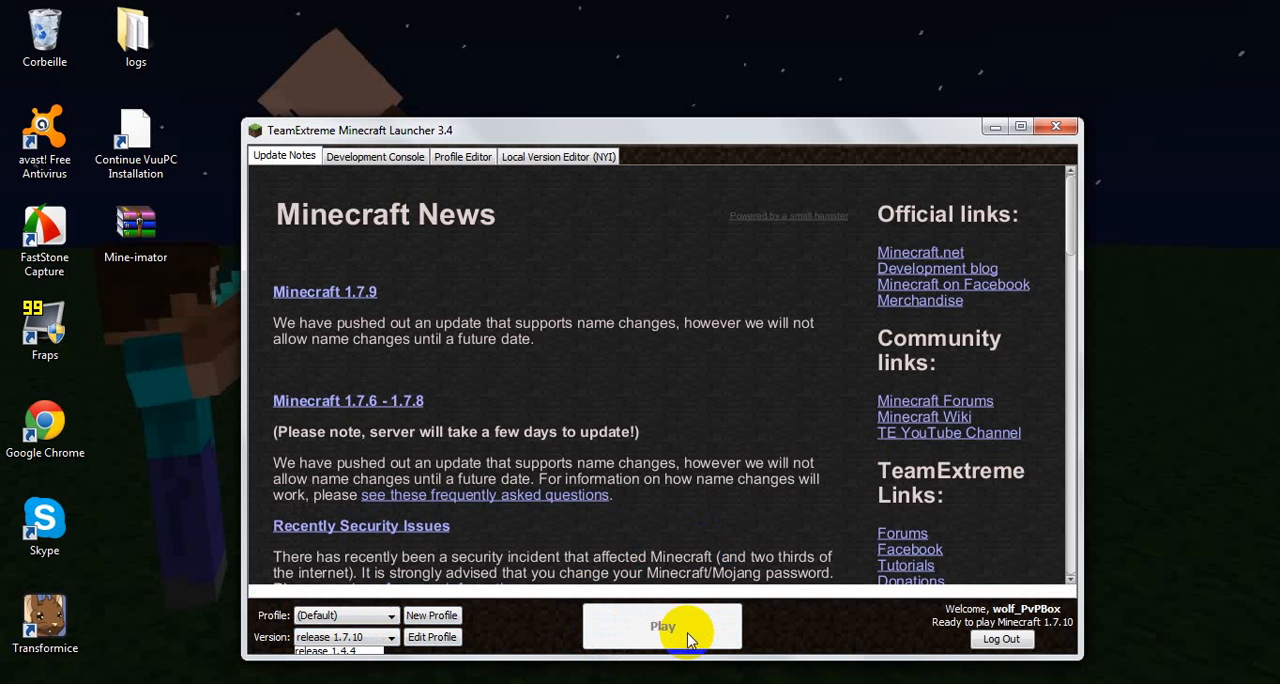
left_click(663, 627)
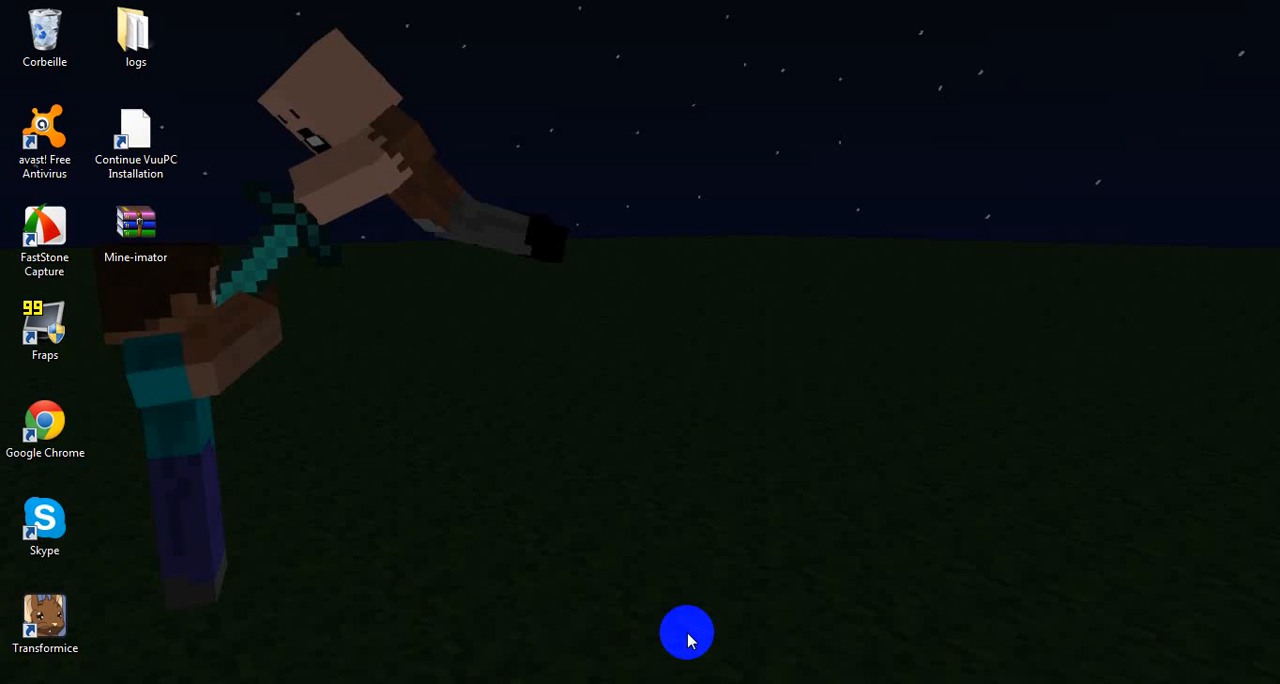
Step: Highlight the crash report's text from Initialization into System Details and close the Minecraft launcher
left_click(52, 272)
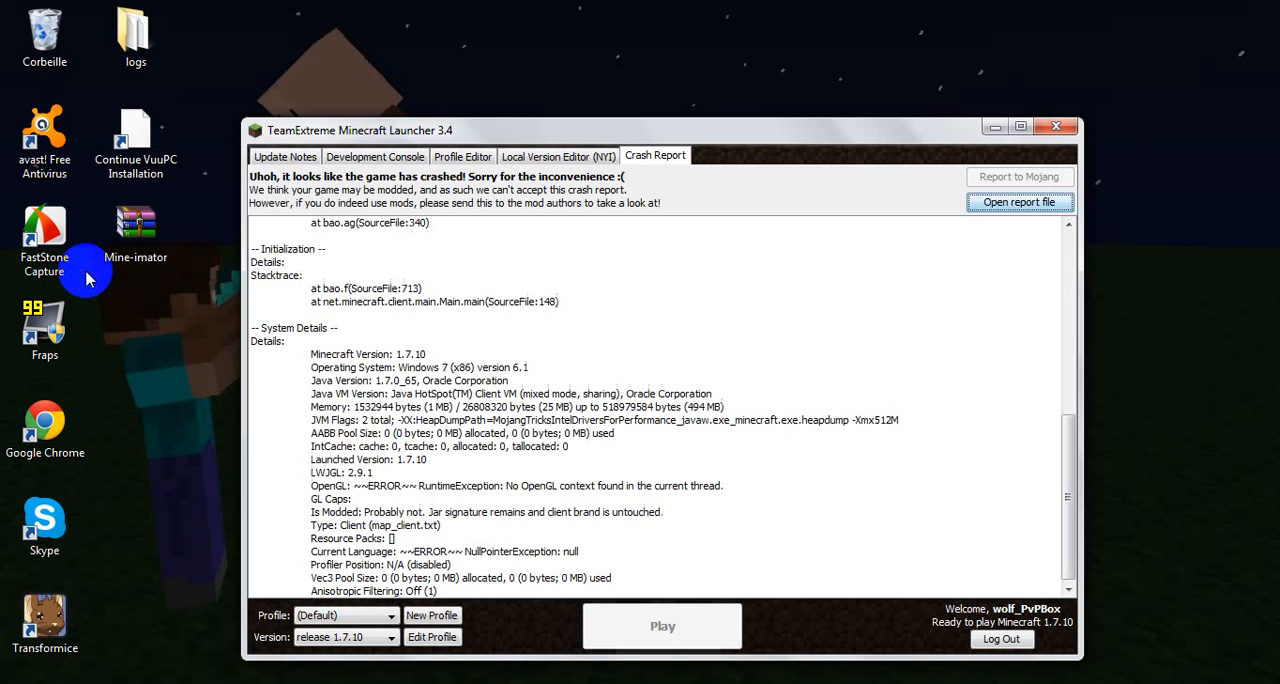
left_click(91, 280)
left_click(528, 287)
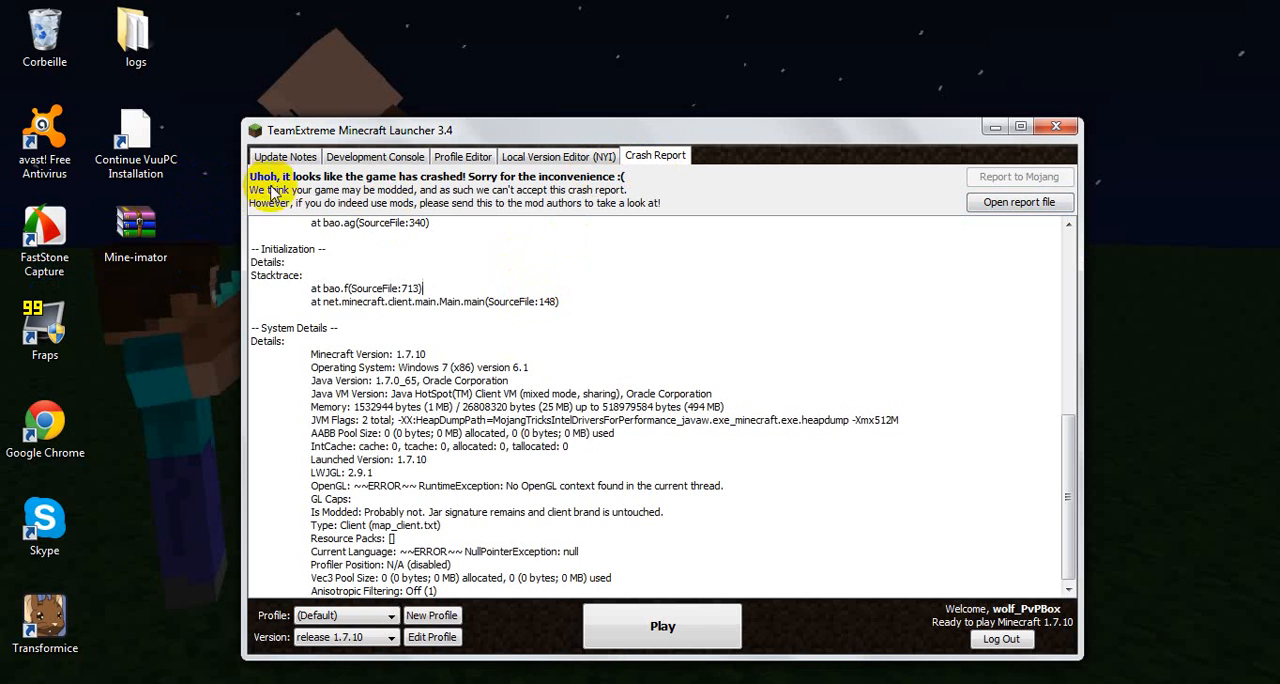
left_click_drag(251, 247, 570, 446)
left_click(1056, 127)
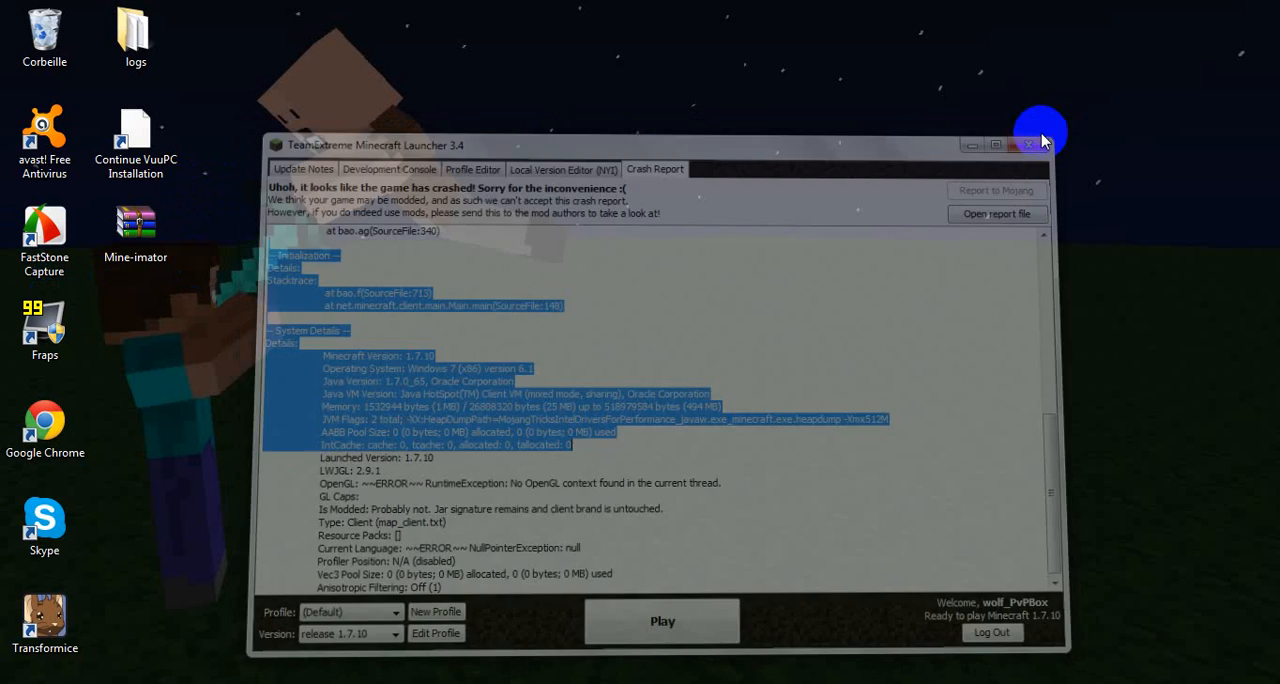